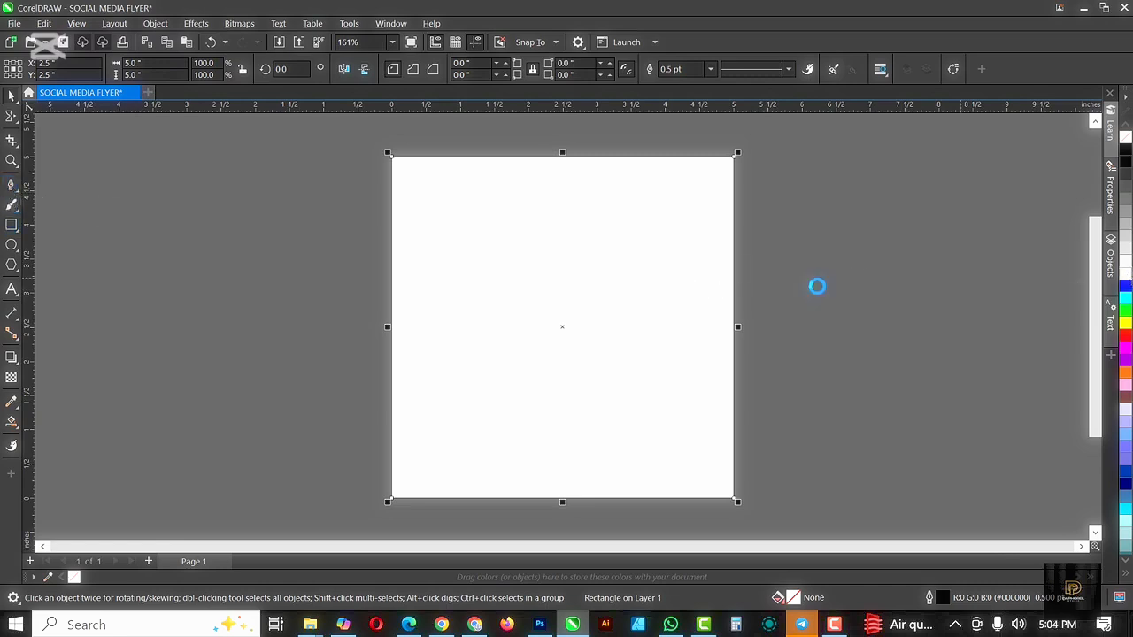
- Give the page-sized square a white fill and set its outline to None
{"action": "left_click_drag", "start_coordinate": [573, 268], "coordinate": [362, 291]}
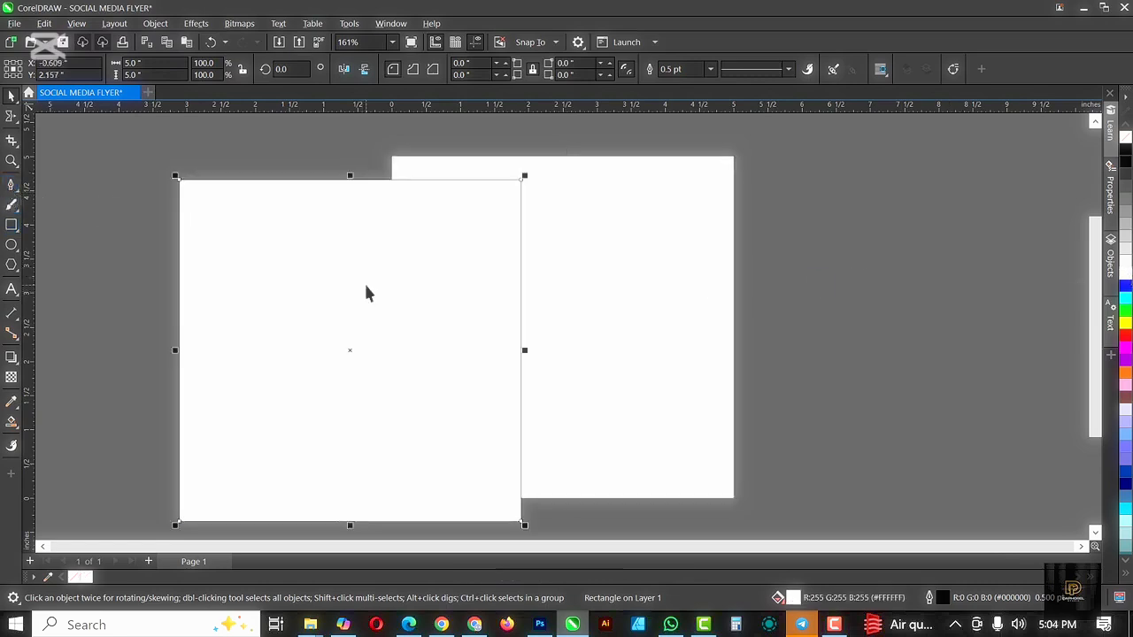
{"action": "key", "text": "ctrl+z"}
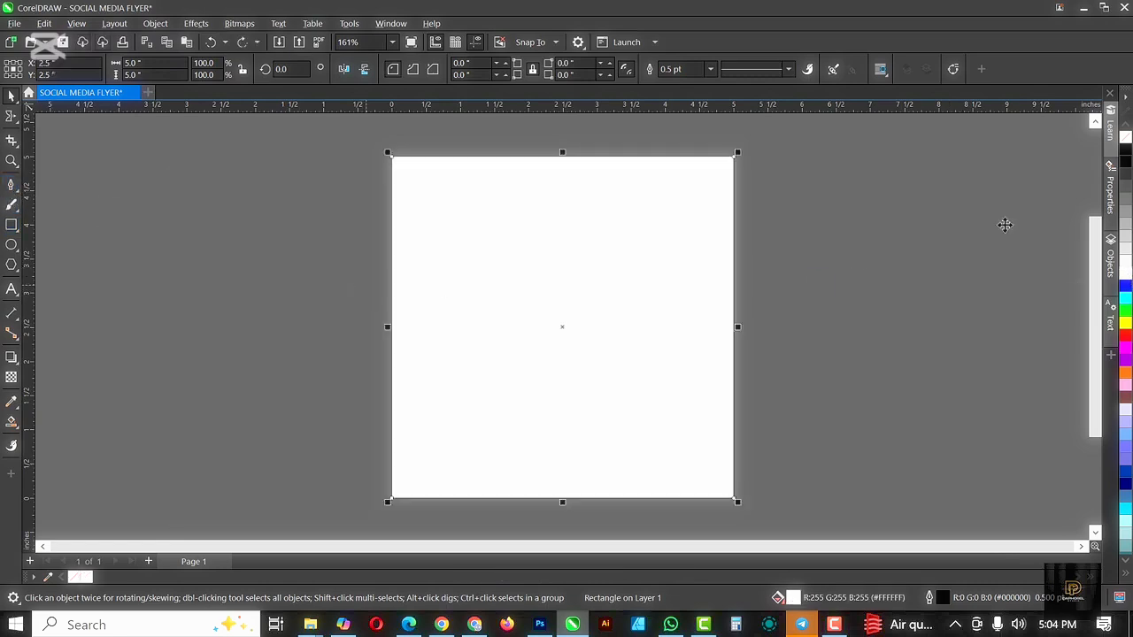
{"action": "right_click", "coordinate": [1126, 140]}
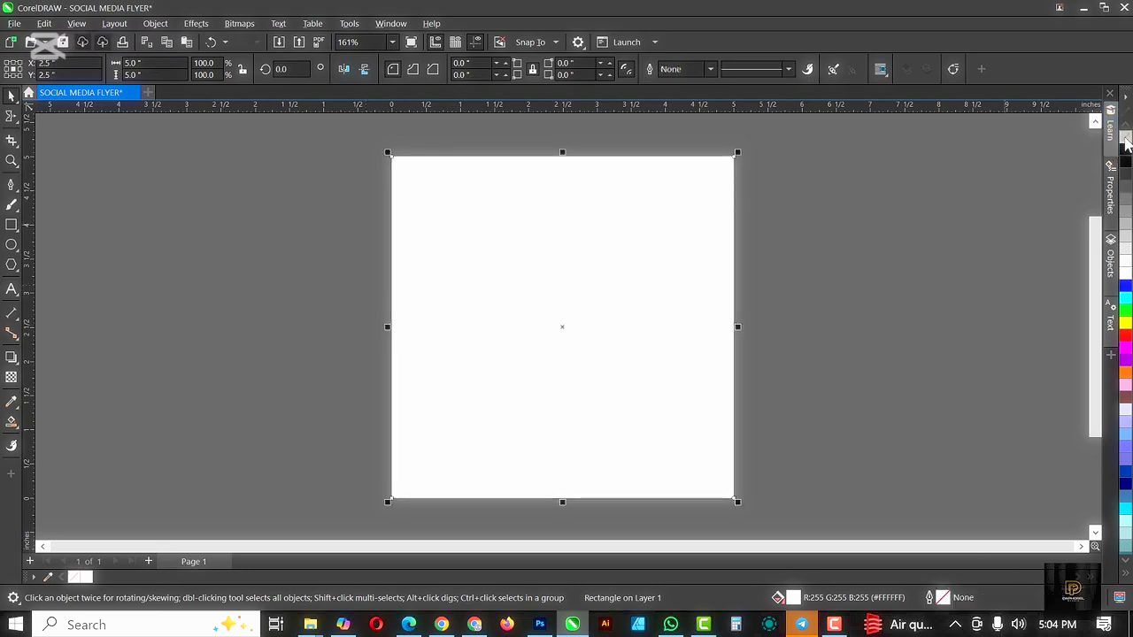
{"action": "left_click", "coordinate": [711, 71]}
{"action": "left_click", "coordinate": [686, 81]}
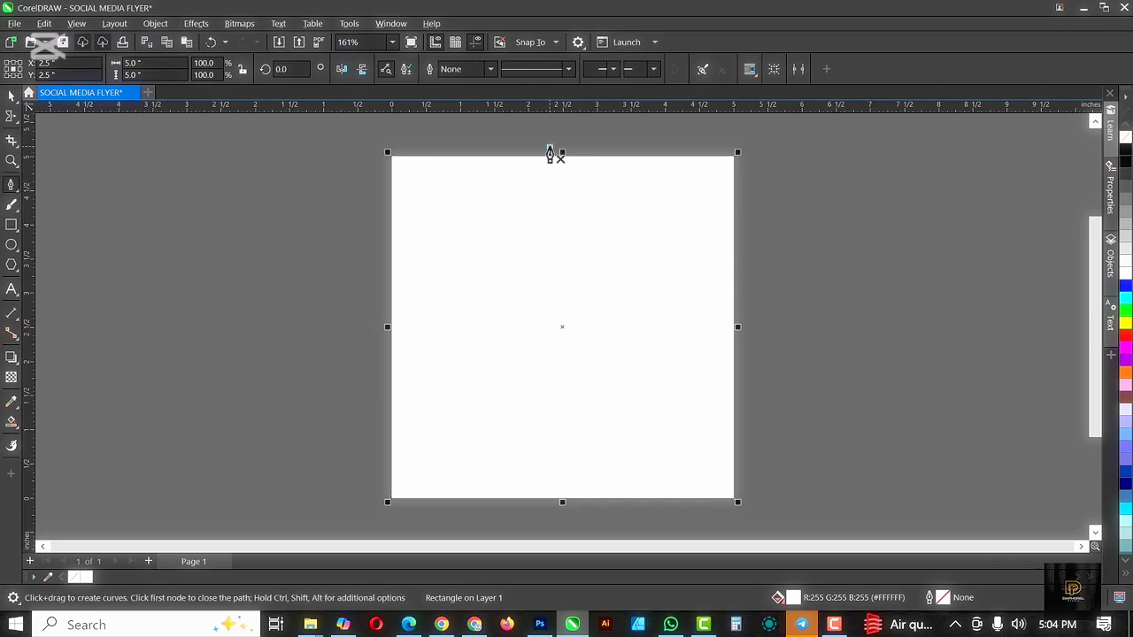
- Draw a slanted line about 0.67 × 5.45 in through the page with the Pen tool and Smart Fill the region left of it
{"action": "left_click", "coordinate": [550, 148]}
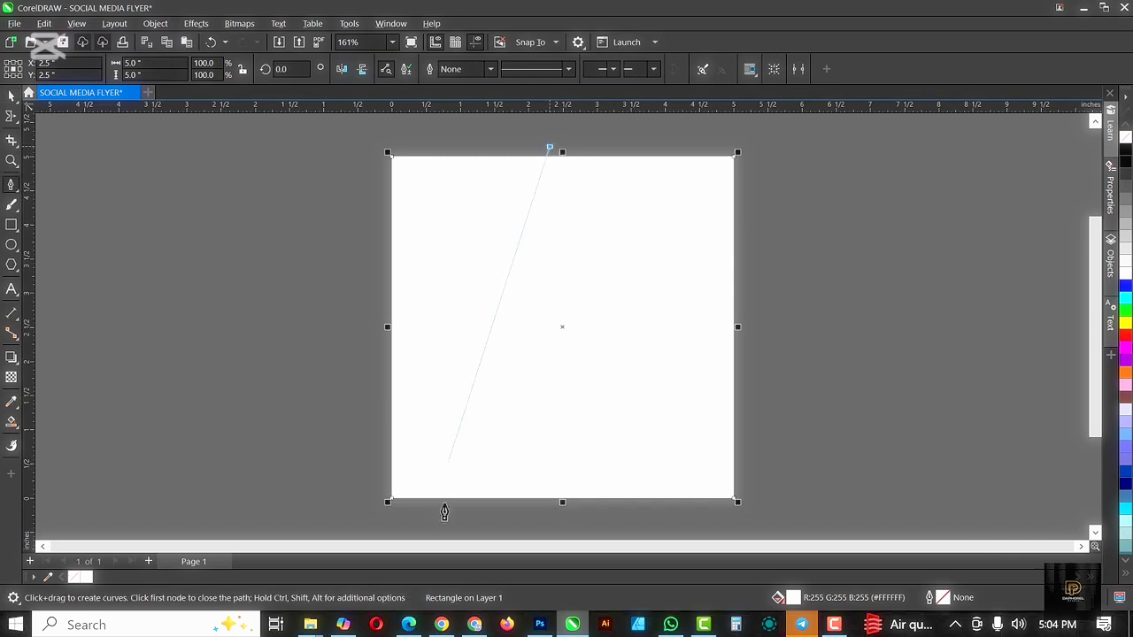
{"action": "double_click", "coordinate": [503, 521]}
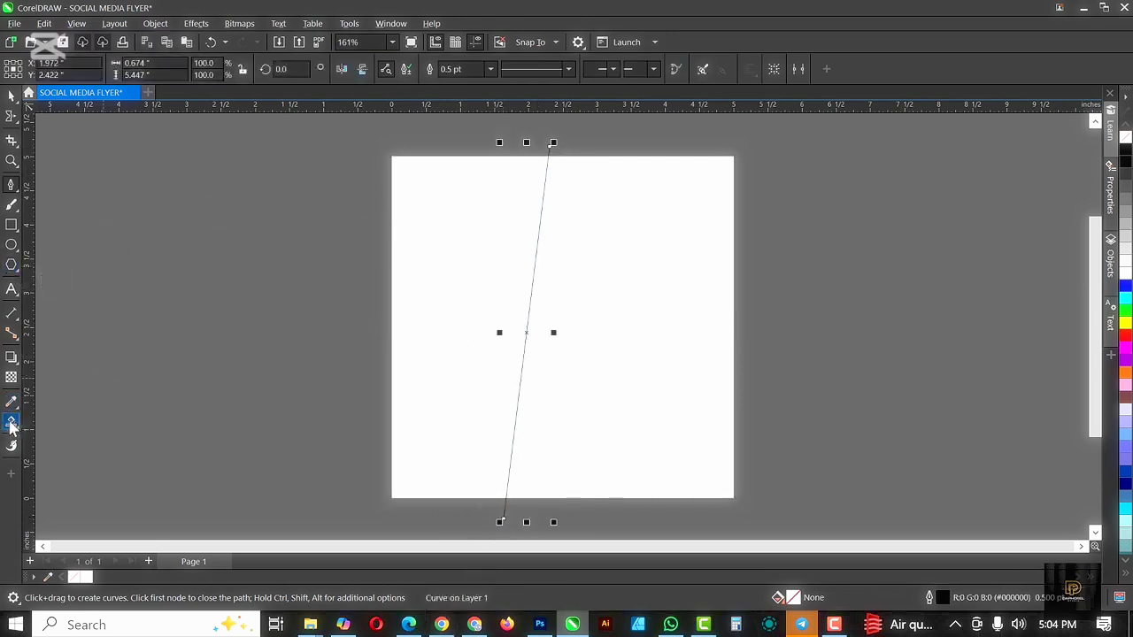
{"action": "left_click", "coordinate": [11, 423]}
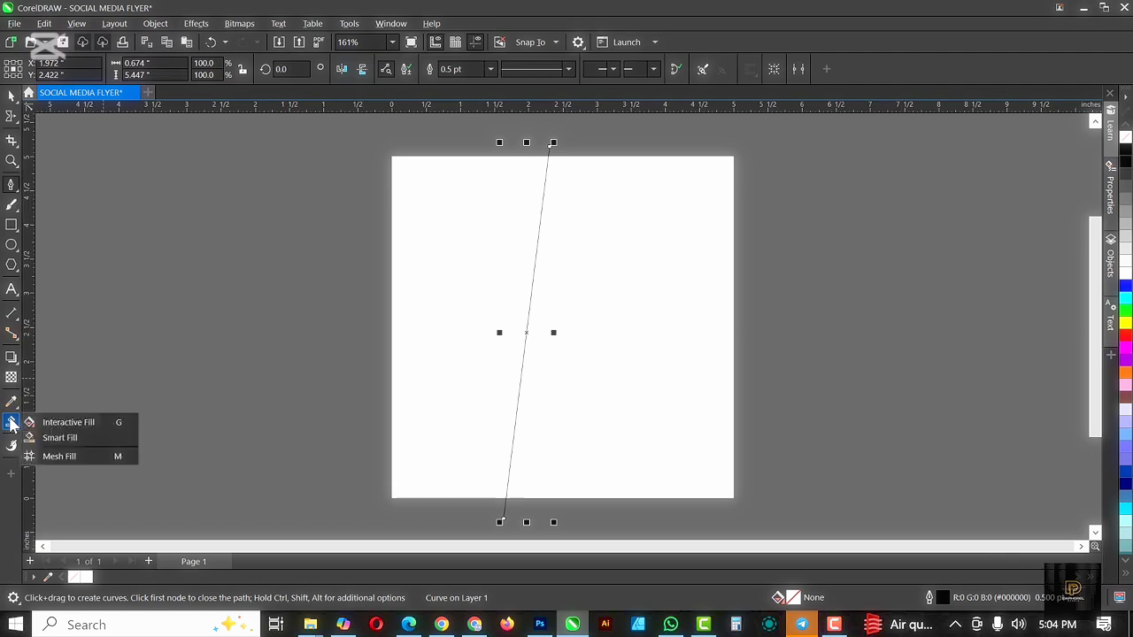
{"action": "left_click", "coordinate": [60, 437]}
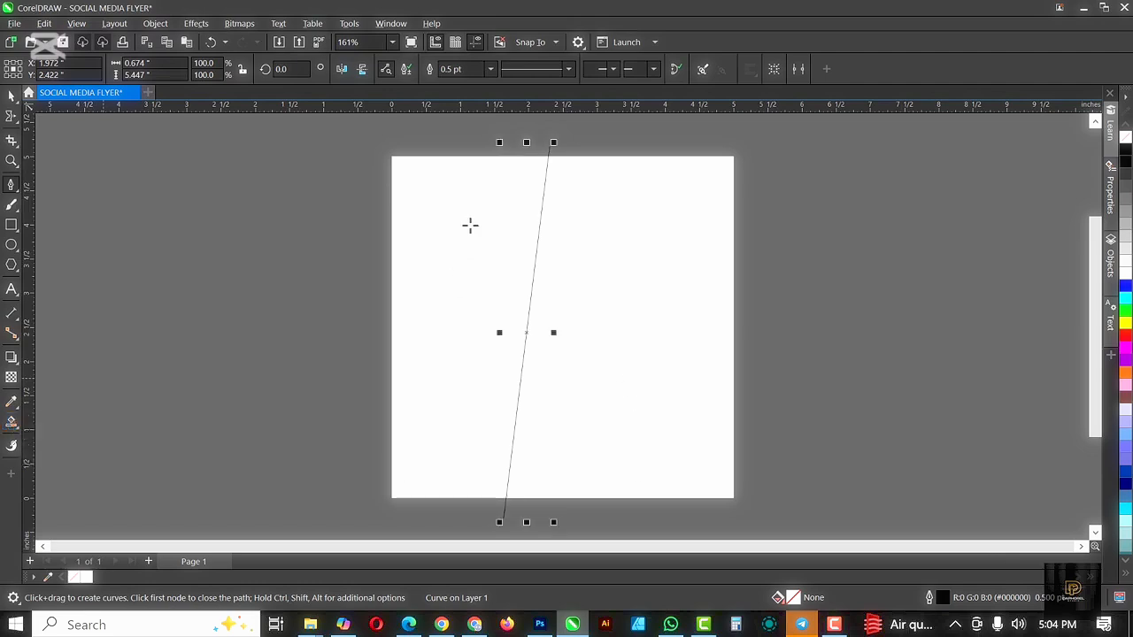
{"action": "left_click", "coordinate": [468, 225]}
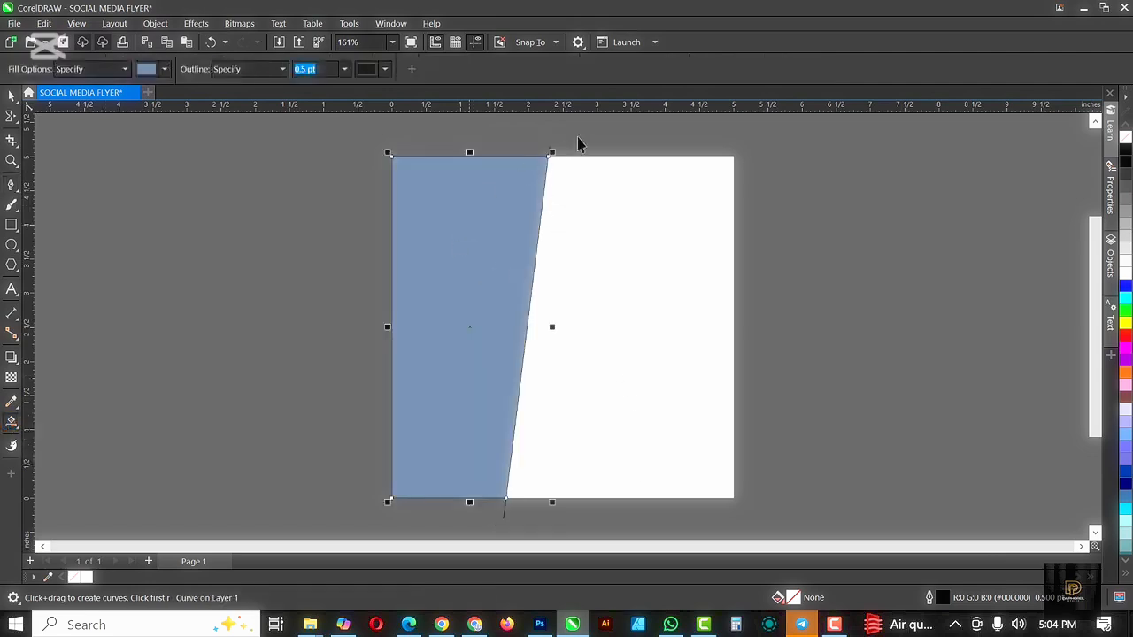
- Delete the slanted pen line that divided the page, keeping the filled shape
{"action": "scroll", "coordinate": [552, 151], "scroll_direction": "up", "scroll_amount": 2}
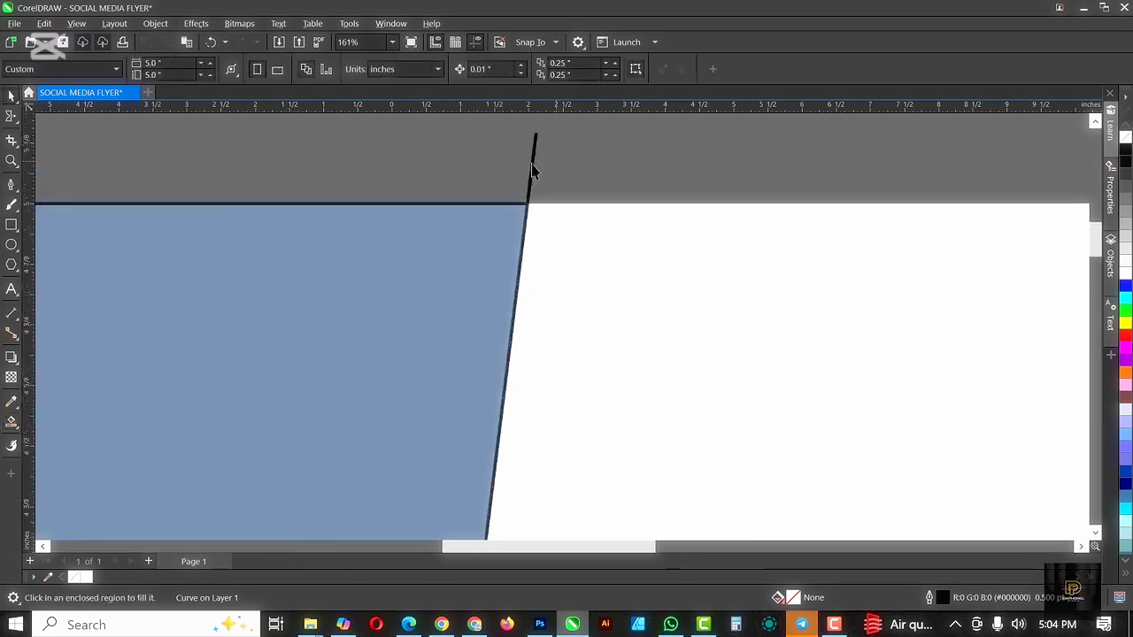
{"action": "left_click", "coordinate": [532, 173]}
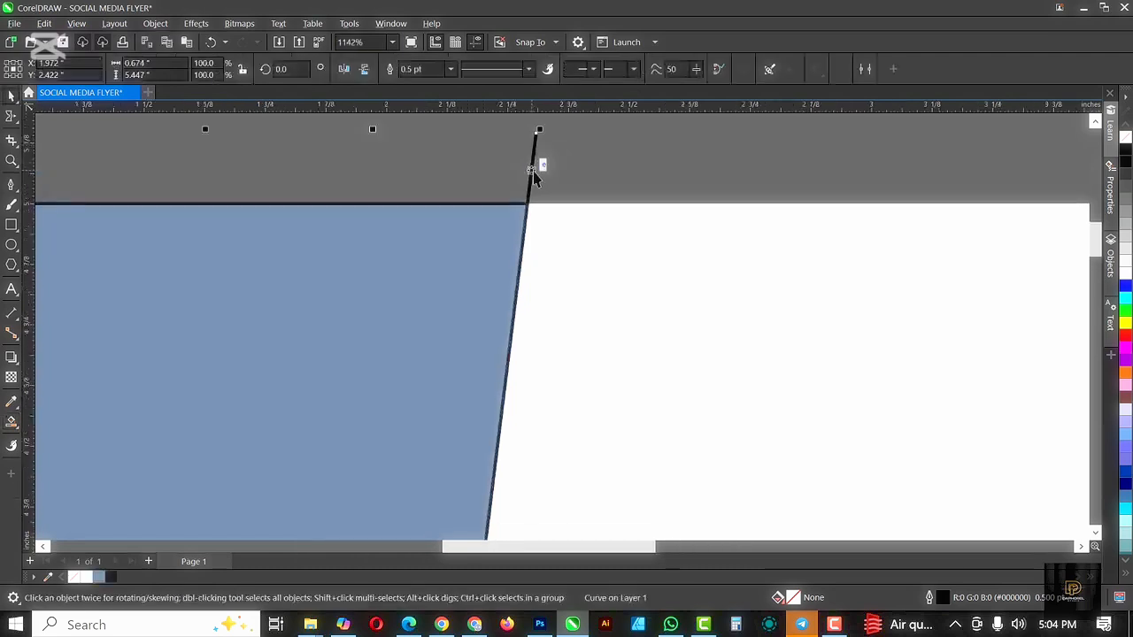
{"action": "scroll", "coordinate": [534, 175], "scroll_direction": "down", "scroll_amount": 4}
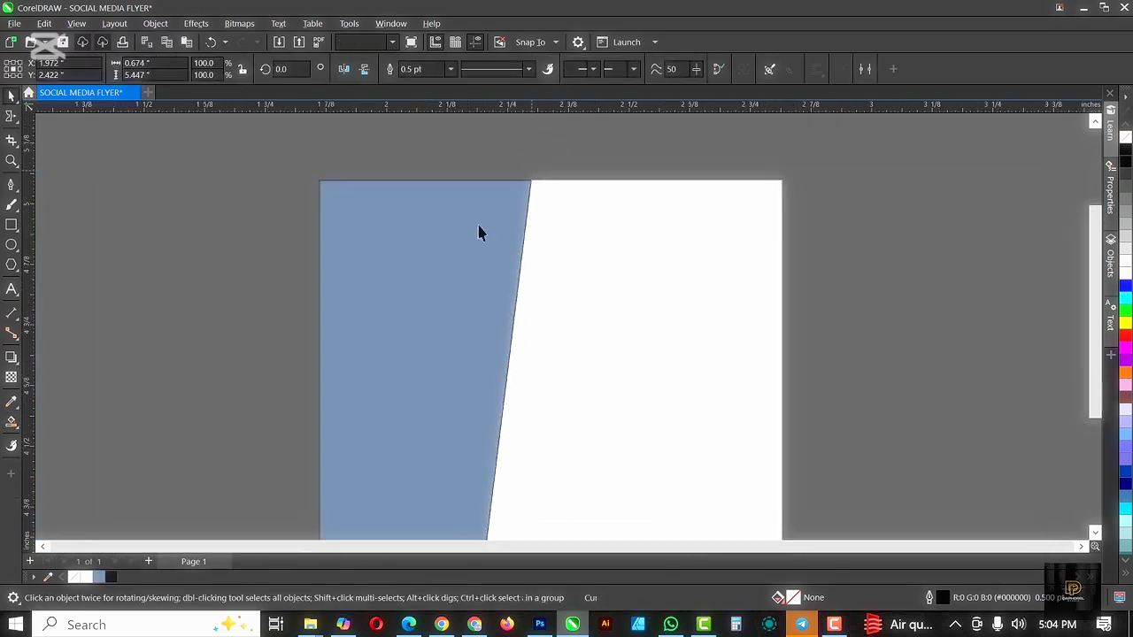
- Remove the outline from the blue slanted shape by setting its width to None
{"action": "left_click", "coordinate": [478, 233]}
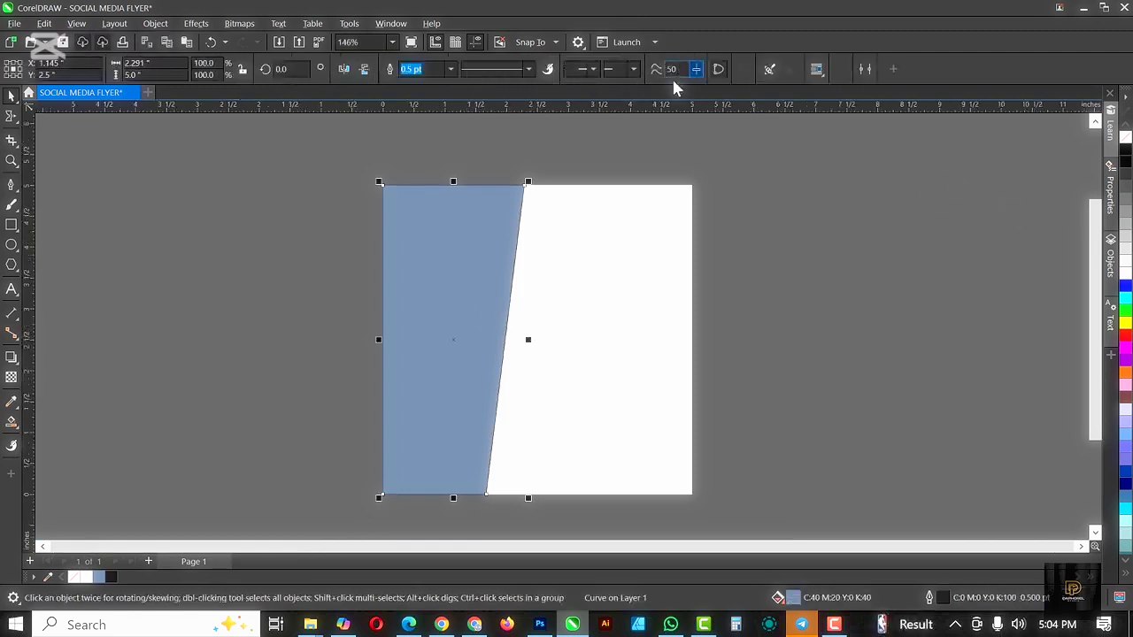
{"action": "left_click", "coordinate": [451, 71]}
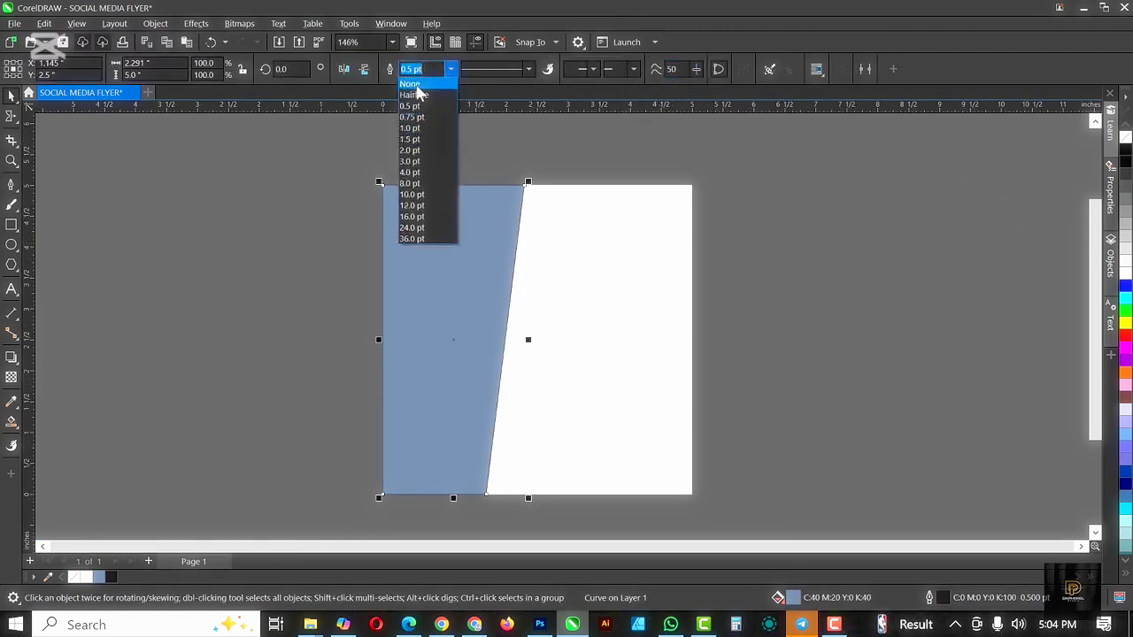
{"action": "left_click", "coordinate": [481, 420]}
- Widen the slanted shape to about 2.69 in and recolor it light gray (#999999)
{"action": "left_click_drag", "start_coordinate": [528, 339], "coordinate": [553, 340]}
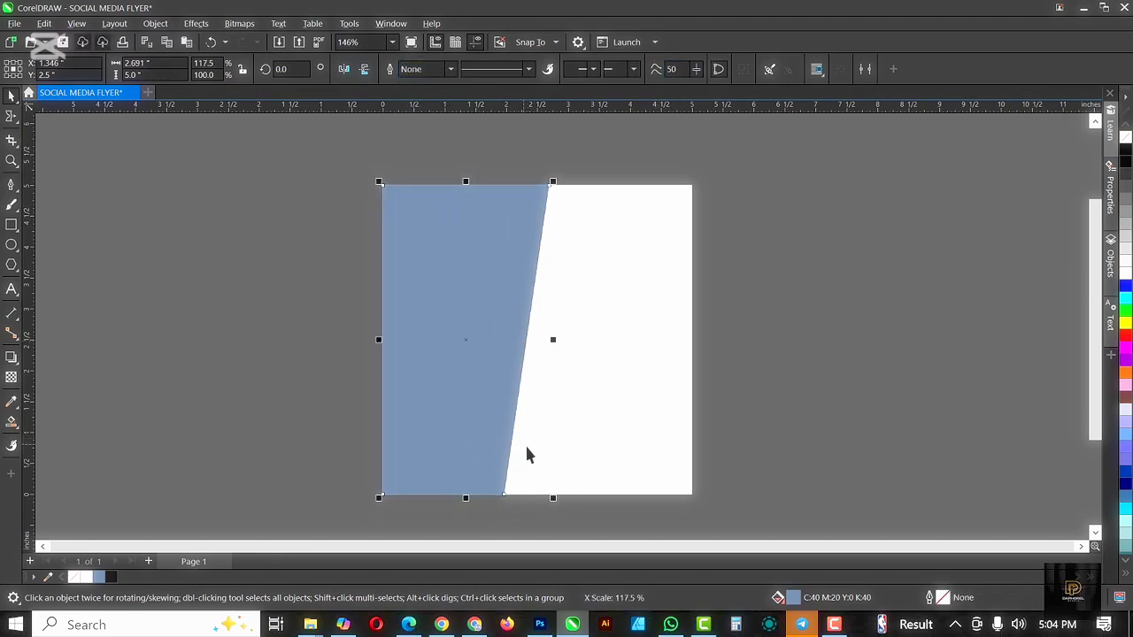
{"action": "left_click", "coordinate": [1126, 234]}
- Draw a rectangle about 2.69 × 3.7 in overlapping the slanted gray edge and fill it dark gray (#4D4D4D)
{"action": "left_click", "coordinate": [12, 225]}
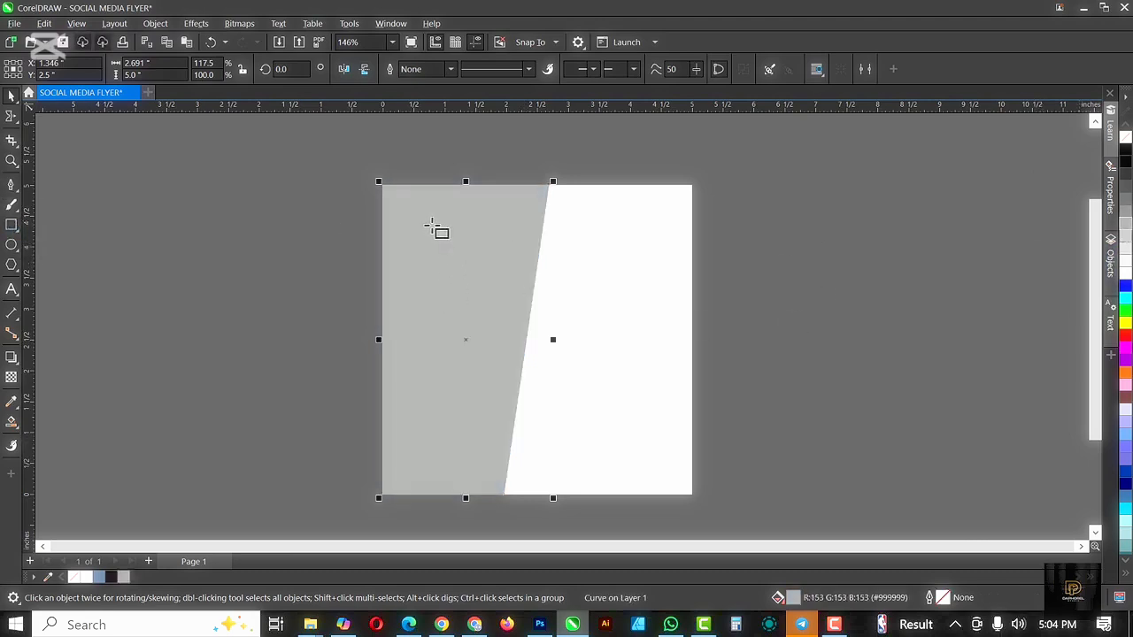
{"action": "left_click_drag", "start_coordinate": [429, 226], "coordinate": [599, 458]}
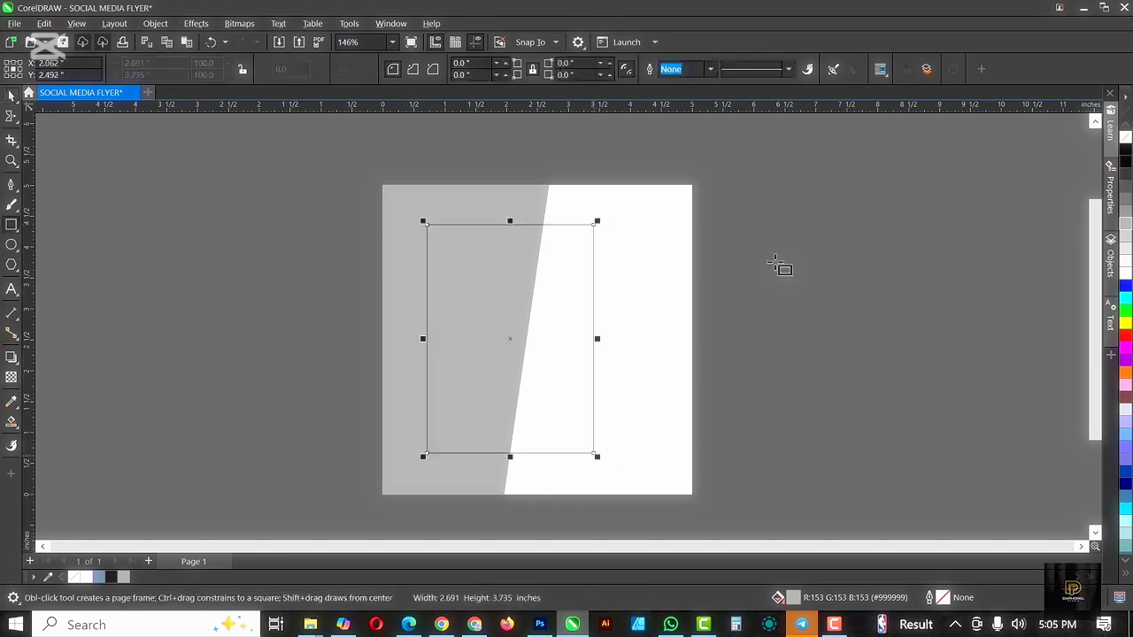
{"action": "left_click", "coordinate": [1125, 189]}
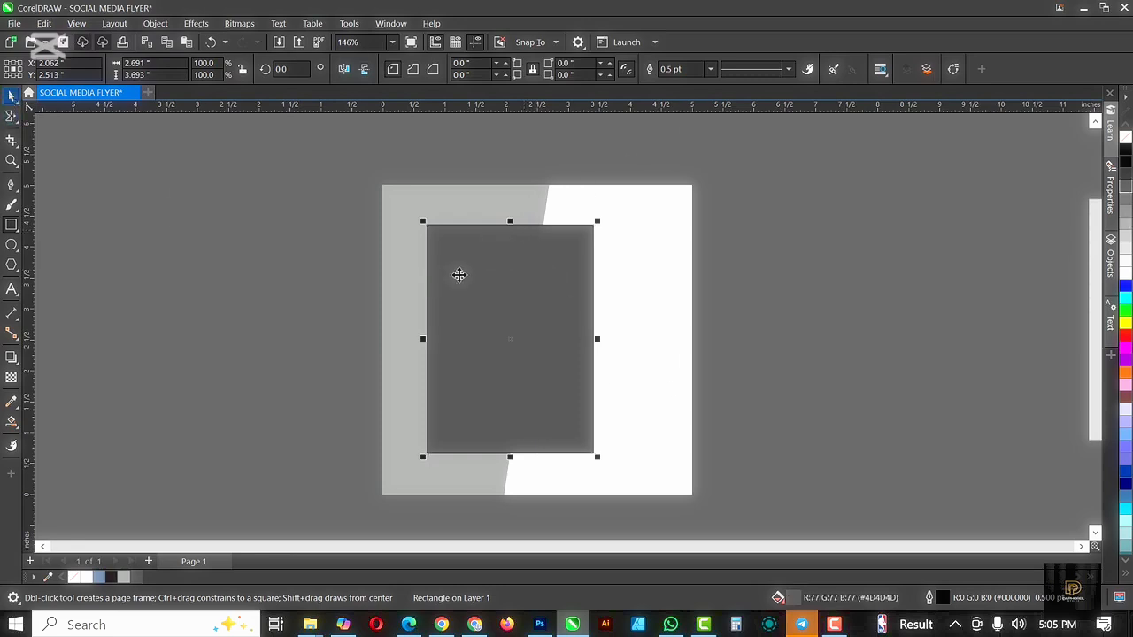
- Remove the outline from the dark gray rectangle
{"action": "left_click", "coordinate": [458, 275]}
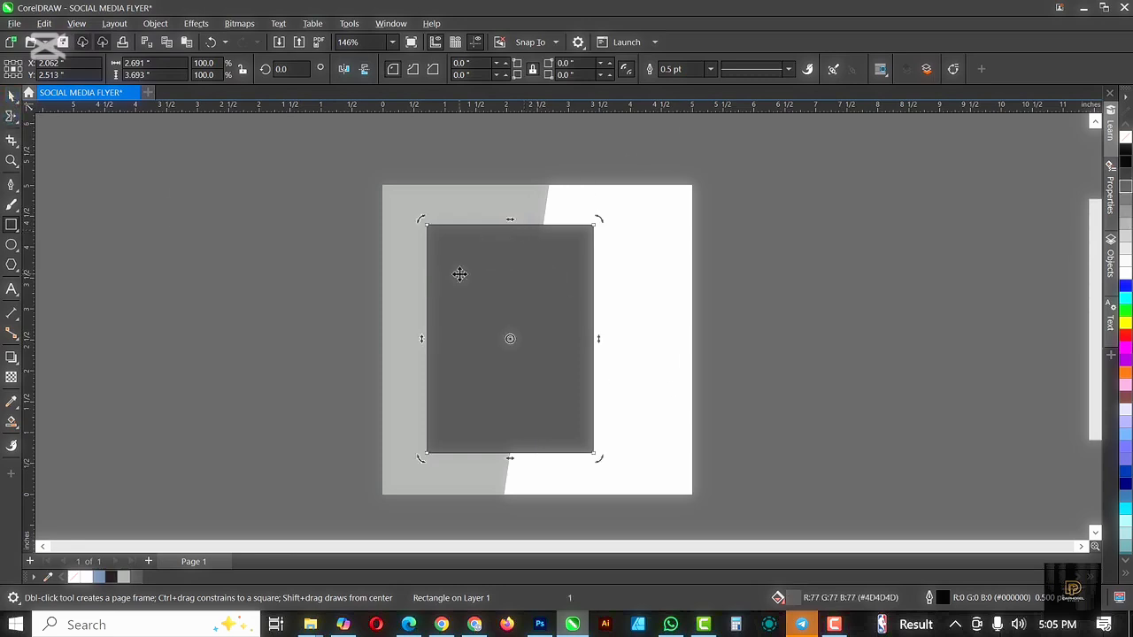
{"action": "left_click", "coordinate": [710, 71]}
{"action": "left_click", "coordinate": [683, 86]}
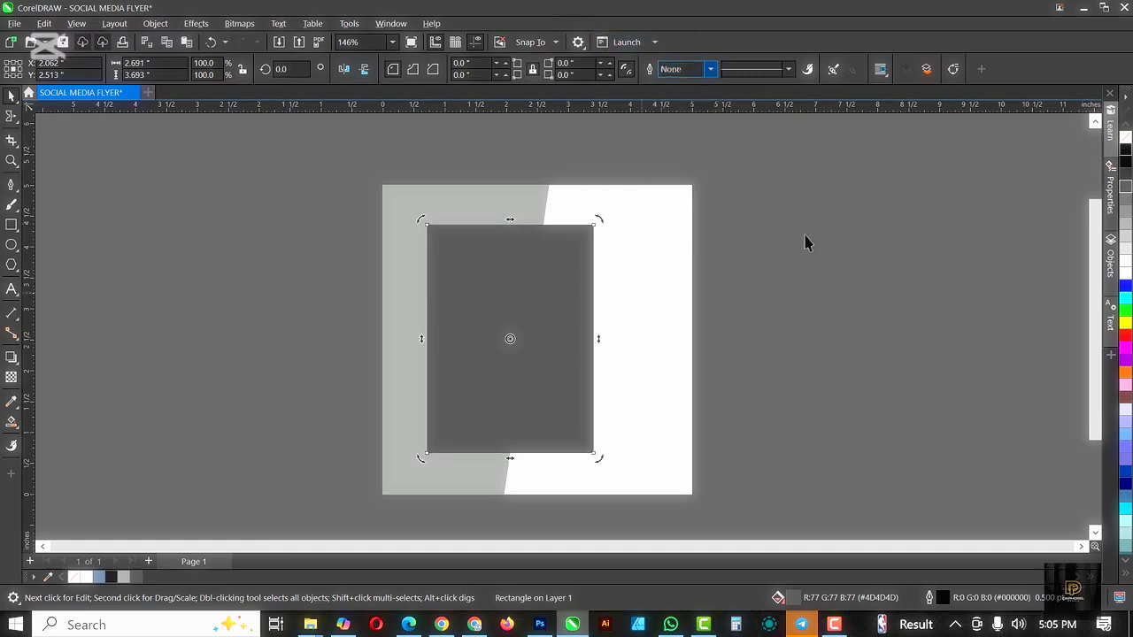
{"action": "left_click", "coordinate": [501, 321]}
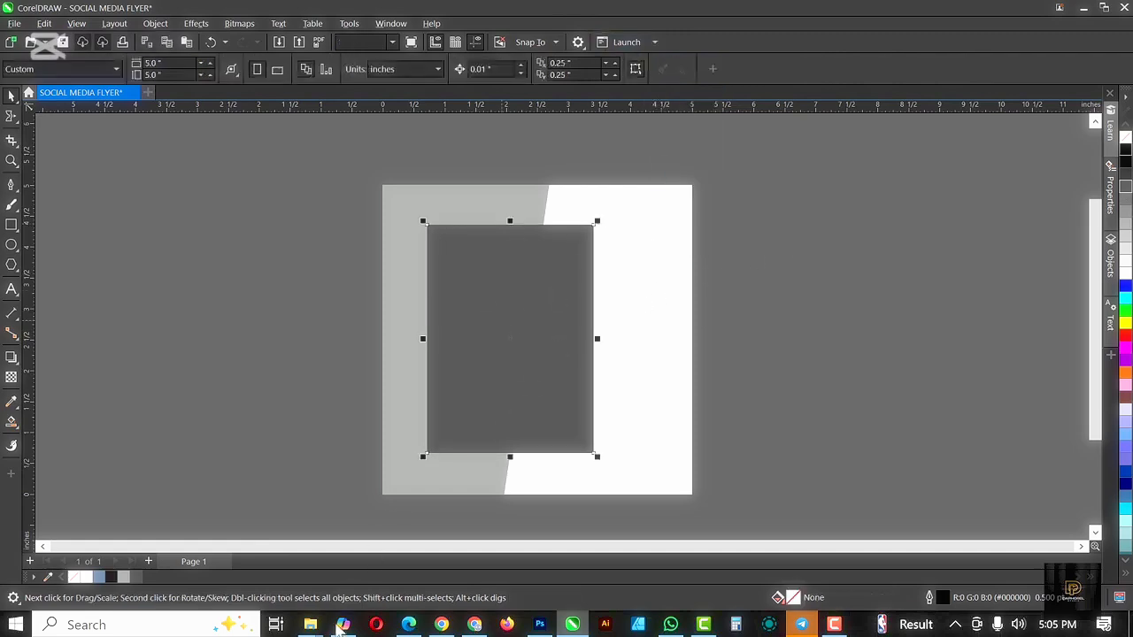
- Bring the photo of the model in a pink beret and purple outfit from the PREMIUM IMAGES' folder into the flyer
{"action": "mouse_move", "coordinate": [309, 624]}
{"action": "left_click", "coordinate": [297, 605]}
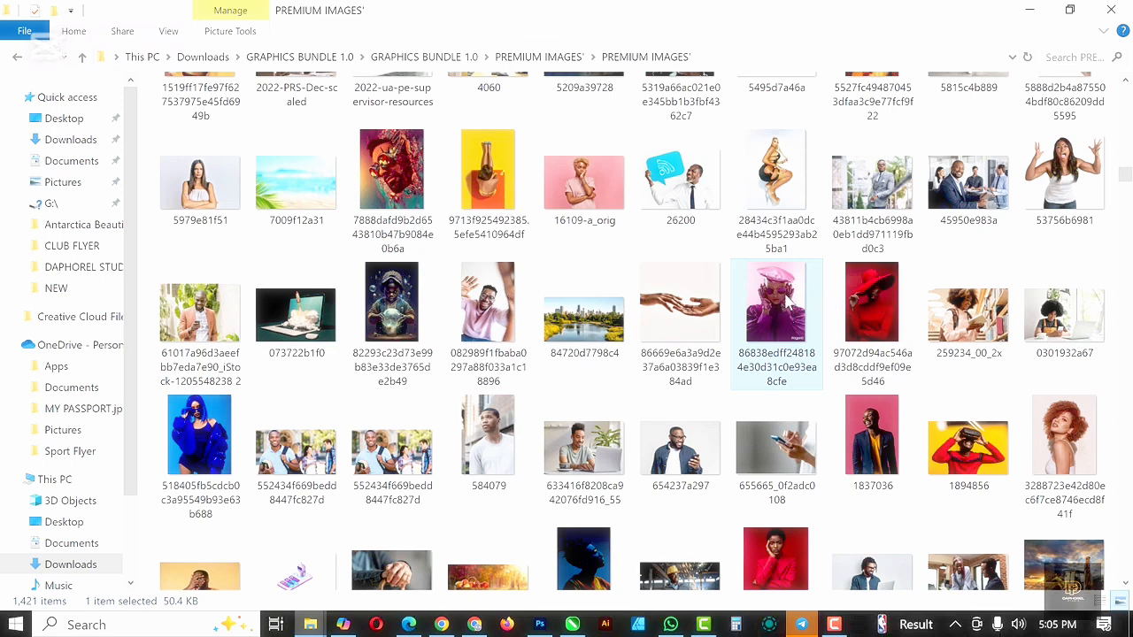
{"action": "mouse_move", "coordinate": [784, 301]}
{"action": "left_mouse_down"}
{"action": "mouse_move", "coordinate": [770, 372]}
{"action": "mouse_move", "coordinate": [580, 584]}
{"action": "mouse_move", "coordinate": [574, 625]}
{"action": "mouse_move", "coordinate": [630, 600]}
{"action": "mouse_move", "coordinate": [794, 301]}
{"action": "mouse_move", "coordinate": [773, 302]}
{"action": "left_mouse_up"}
{"action": "scroll", "coordinate": [537, 333], "scroll_direction": "down", "scroll_amount": 5}
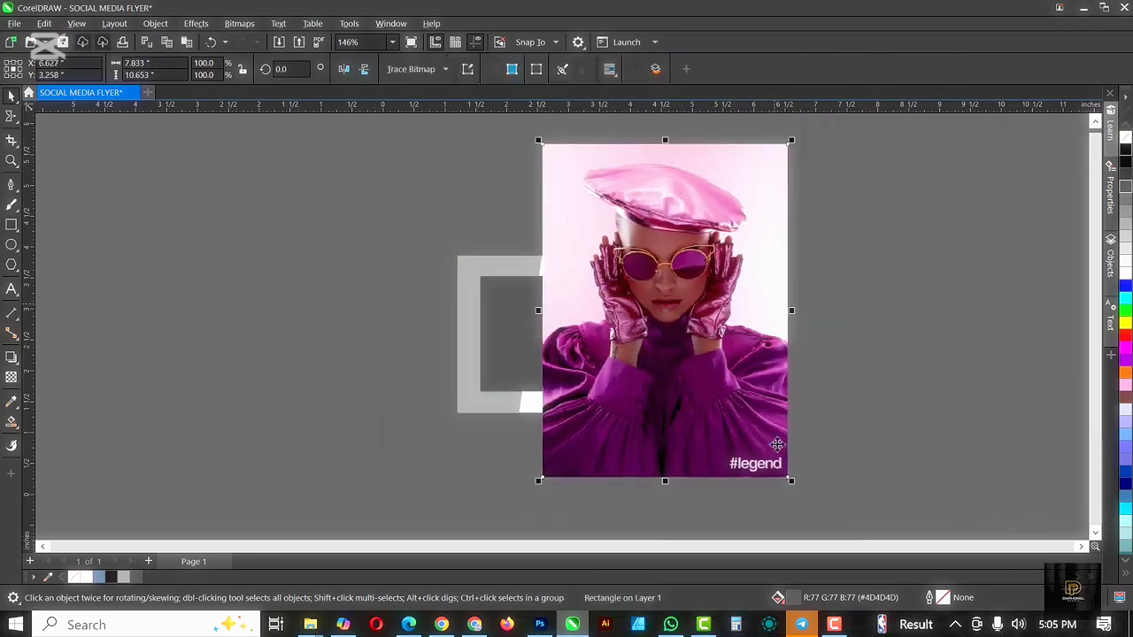
- Scale the imported photo to about 62% and place it beside the page, clear of the artwork
{"action": "scroll", "coordinate": [780, 478], "scroll_direction": "up", "scroll_amount": 1}
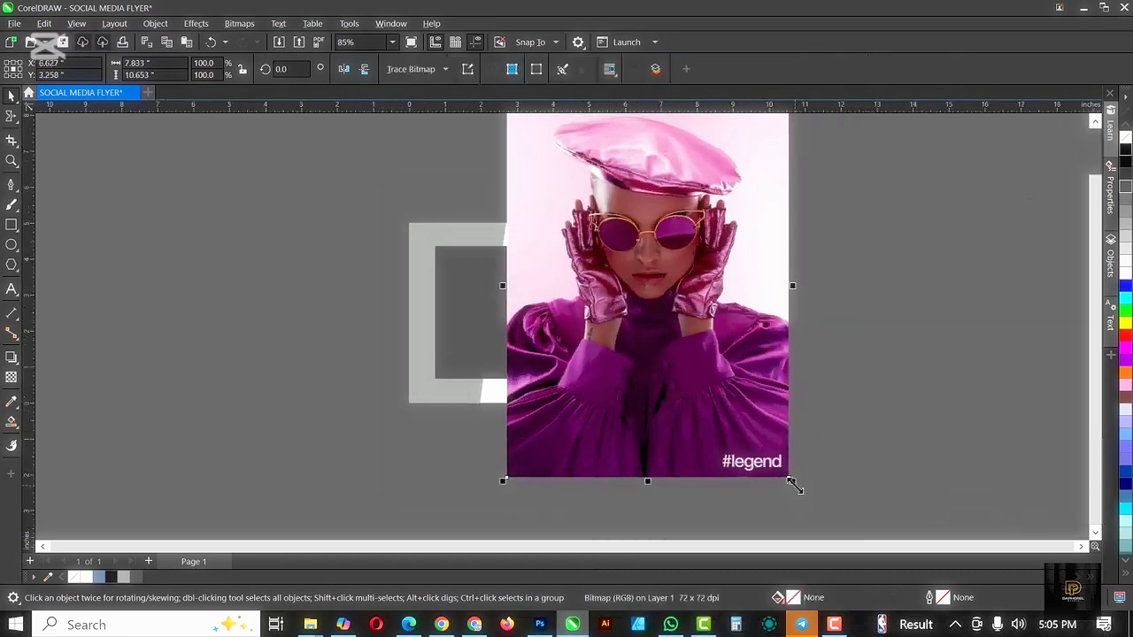
{"action": "left_click_drag", "start_coordinate": [793, 482], "coordinate": [738, 408]}
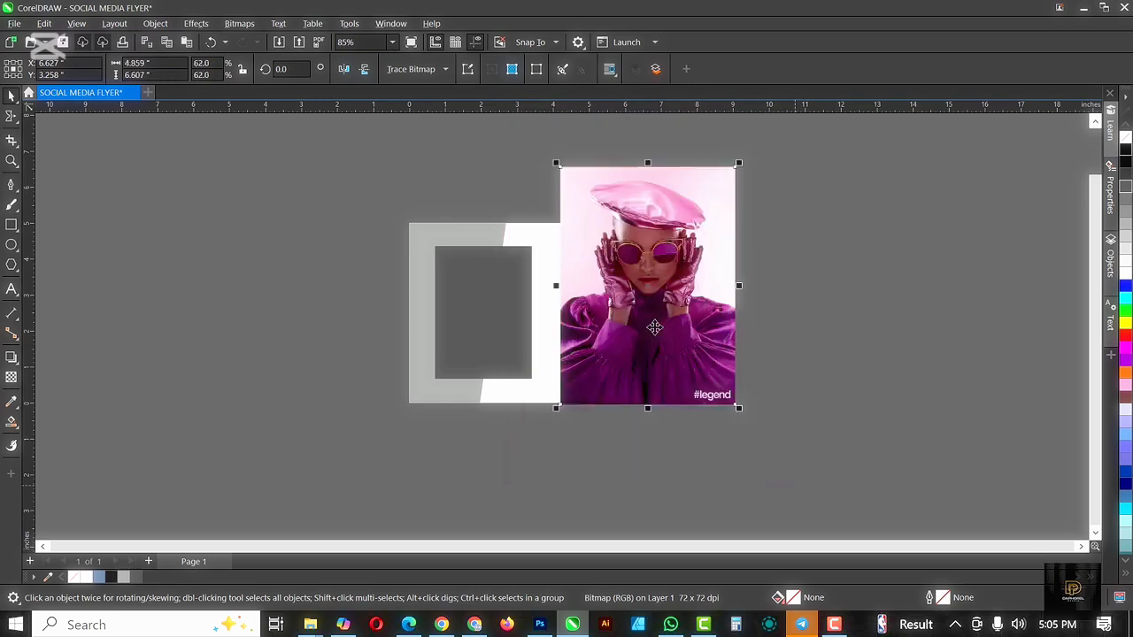
{"action": "left_click_drag", "start_coordinate": [654, 327], "coordinate": [752, 335]}
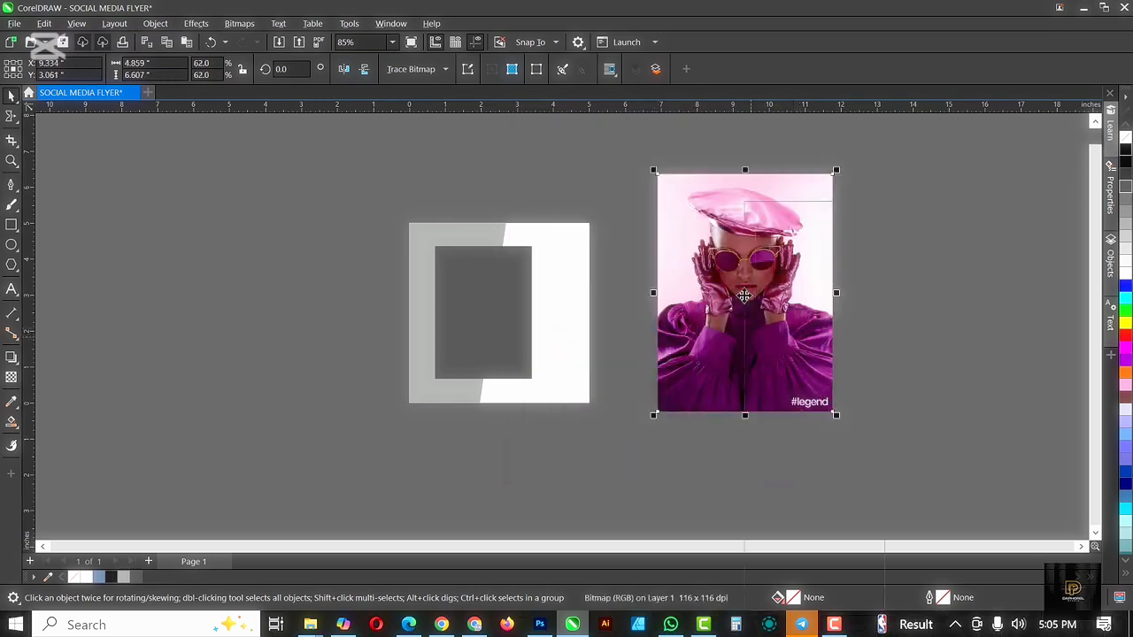
- PowerClip the photo inside the dark gray rectangle
{"action": "right_click", "coordinate": [744, 296]}
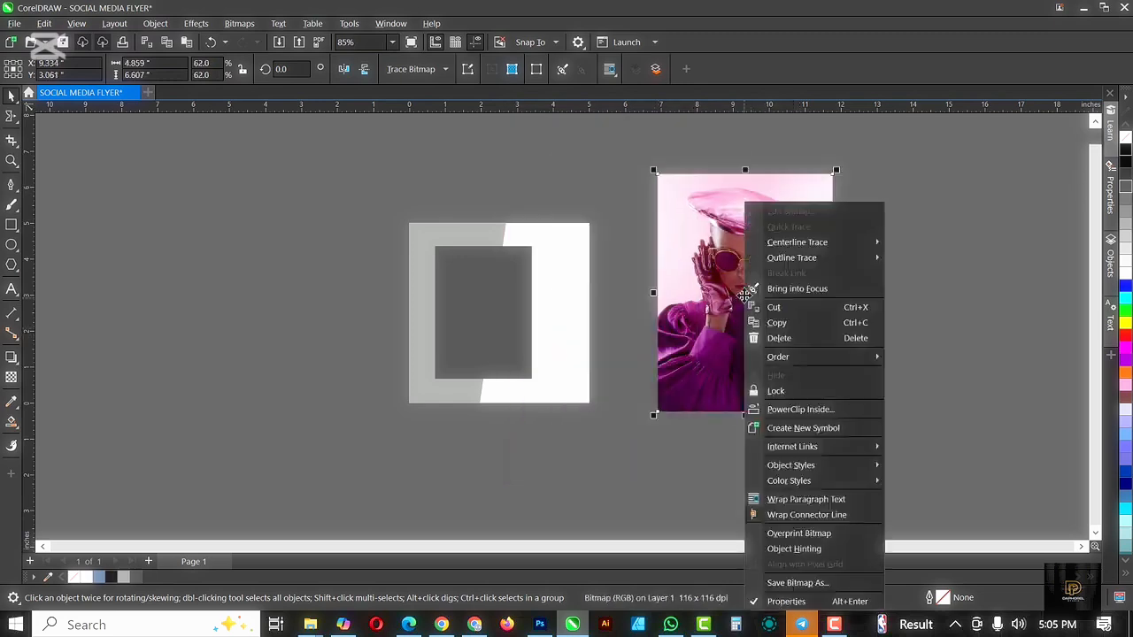
{"action": "left_click", "coordinate": [800, 410]}
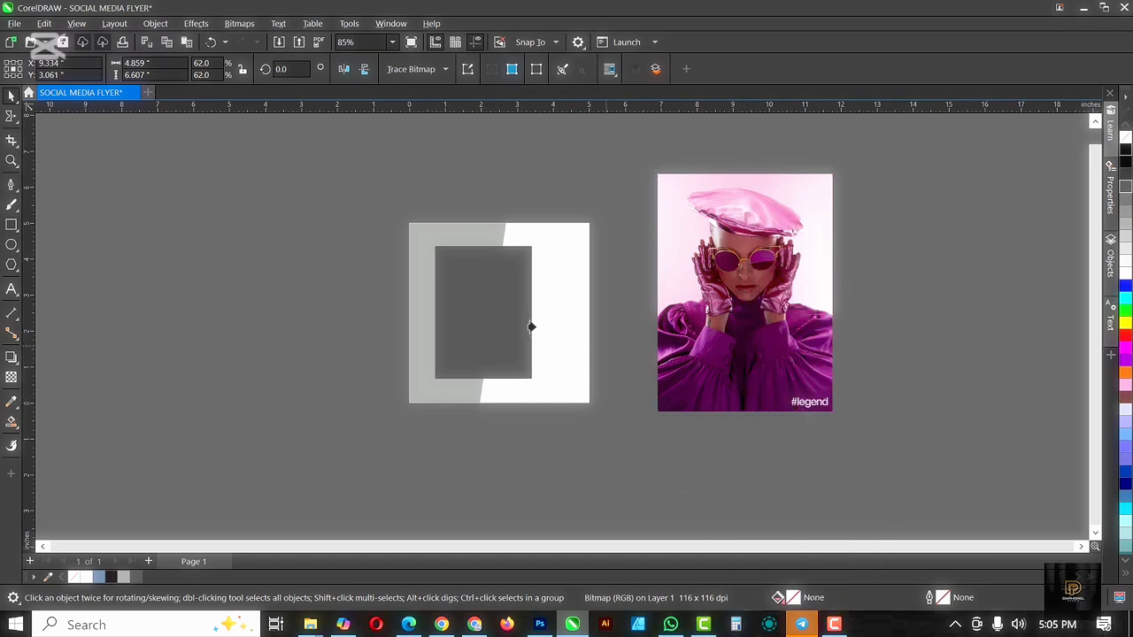
{"action": "left_click", "coordinate": [461, 313]}
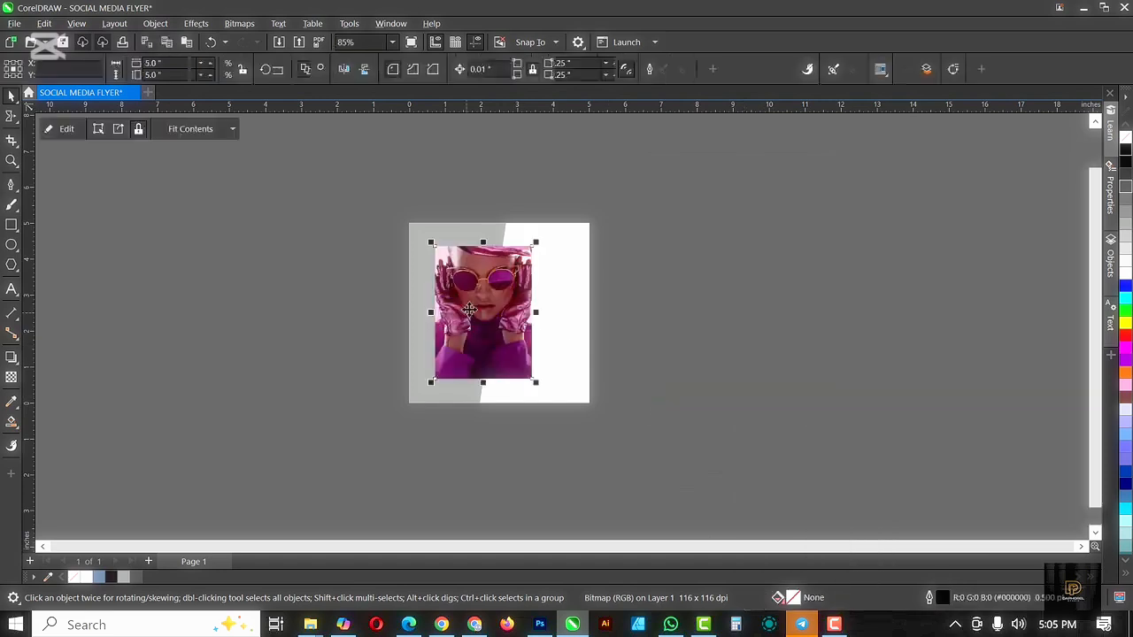
- Edit the PowerClip contents, scaling the photo to about 38% and centering it horizontally so the frame crops out the #legend caption
{"action": "left_click", "coordinate": [66, 129]}
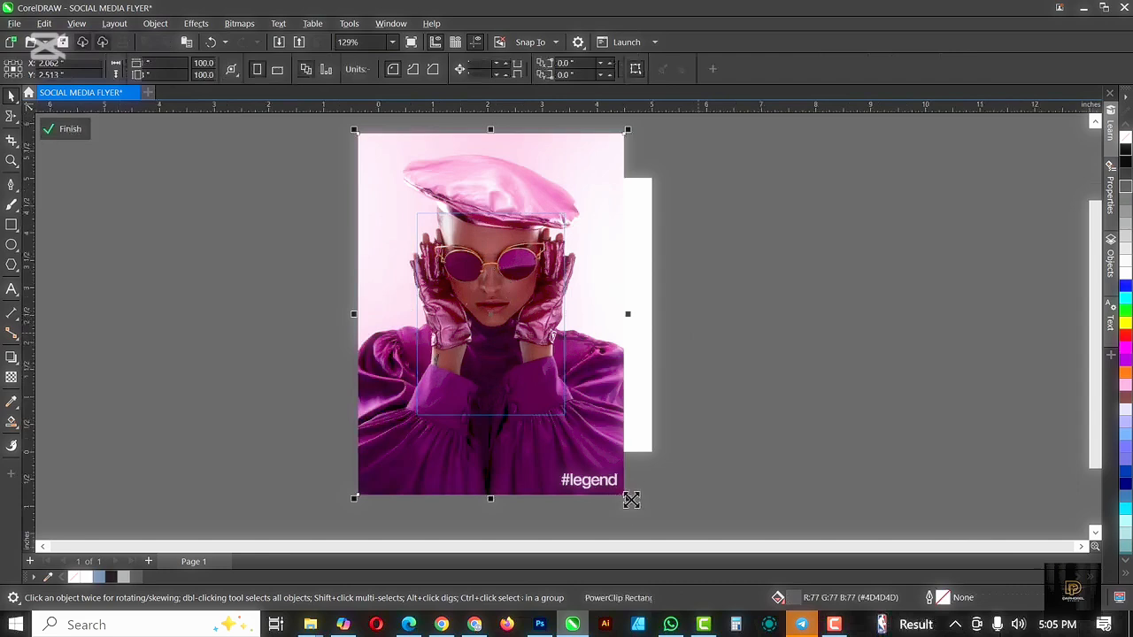
{"action": "left_click_drag", "start_coordinate": [631, 500], "coordinate": [583, 436]}
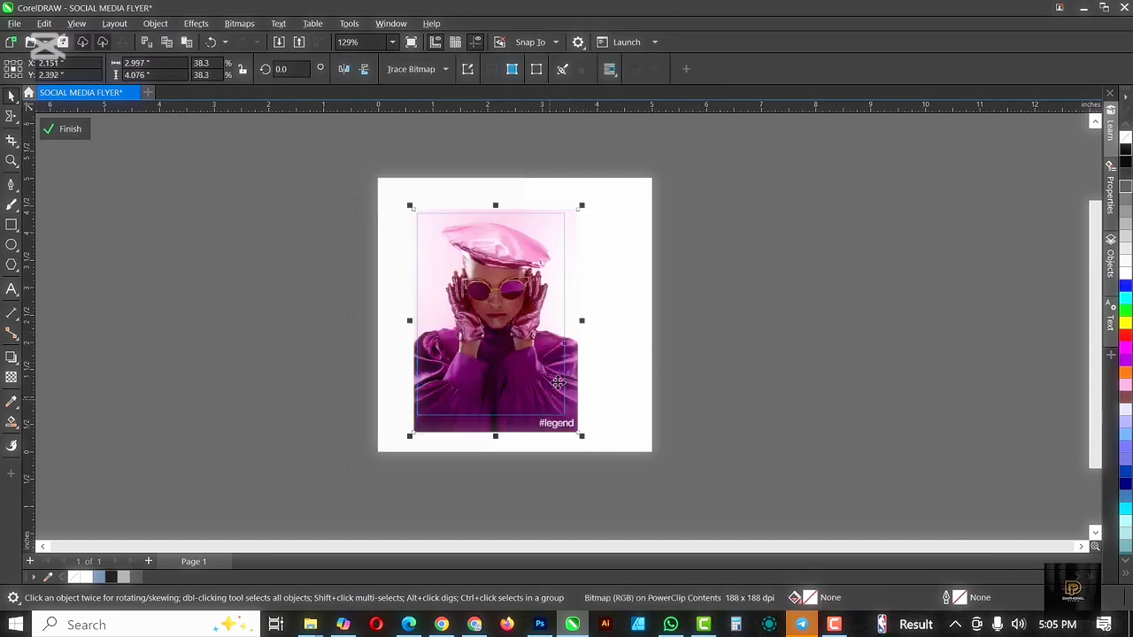
{"action": "left_click_drag", "start_coordinate": [531, 374], "coordinate": [527, 375]}
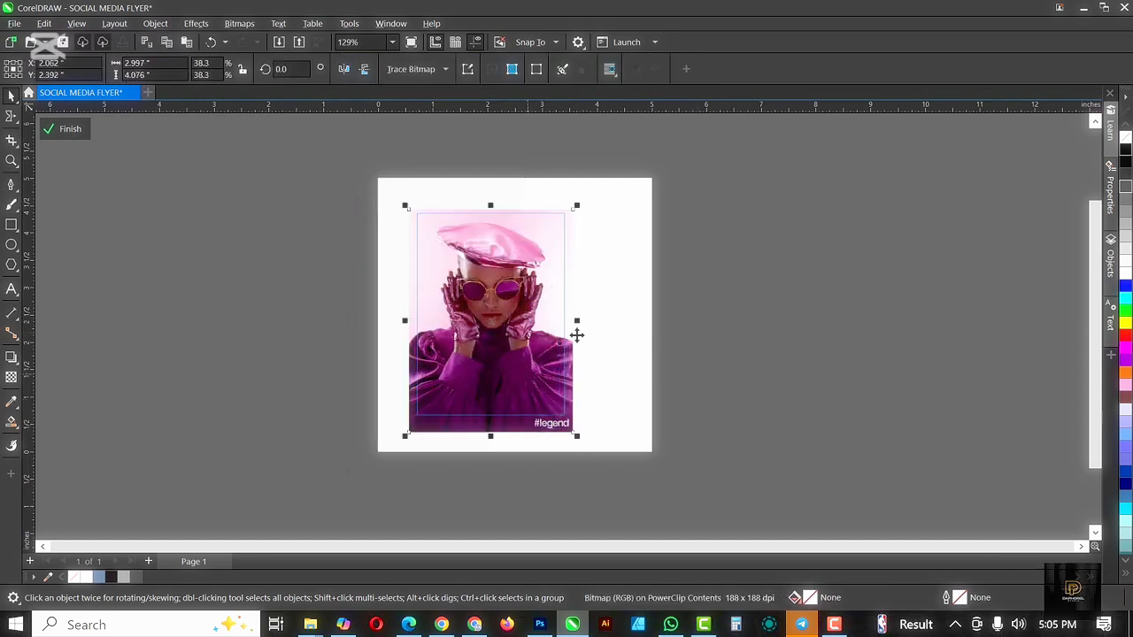
{"action": "left_click", "coordinate": [67, 129]}
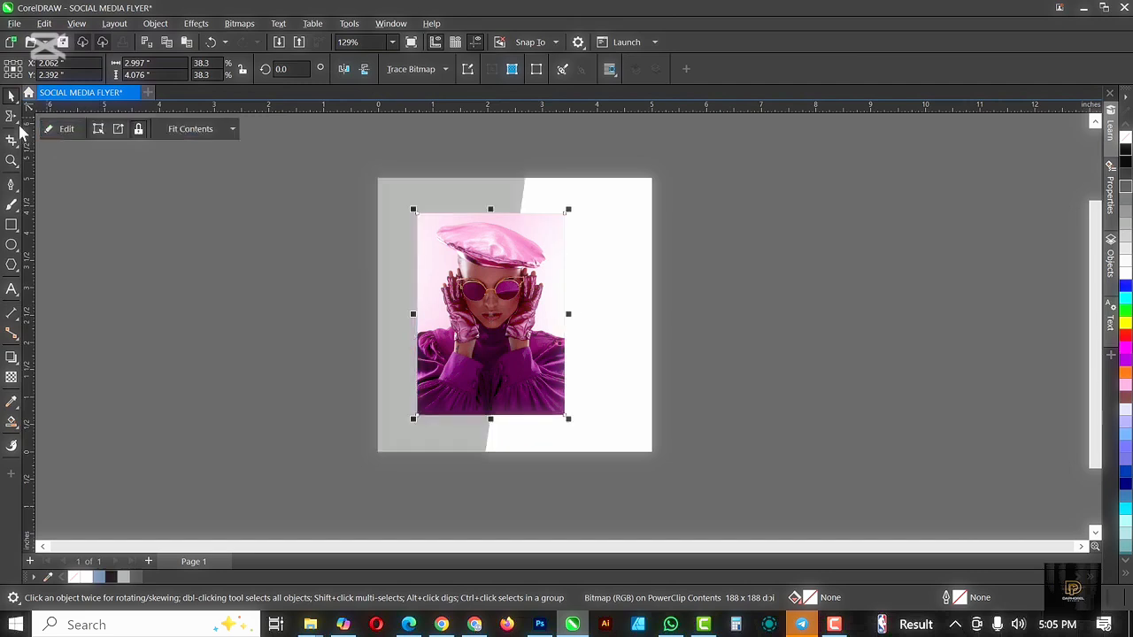
- Try moving the white background square sideways, and undo the move
{"action": "left_click", "coordinate": [578, 209]}
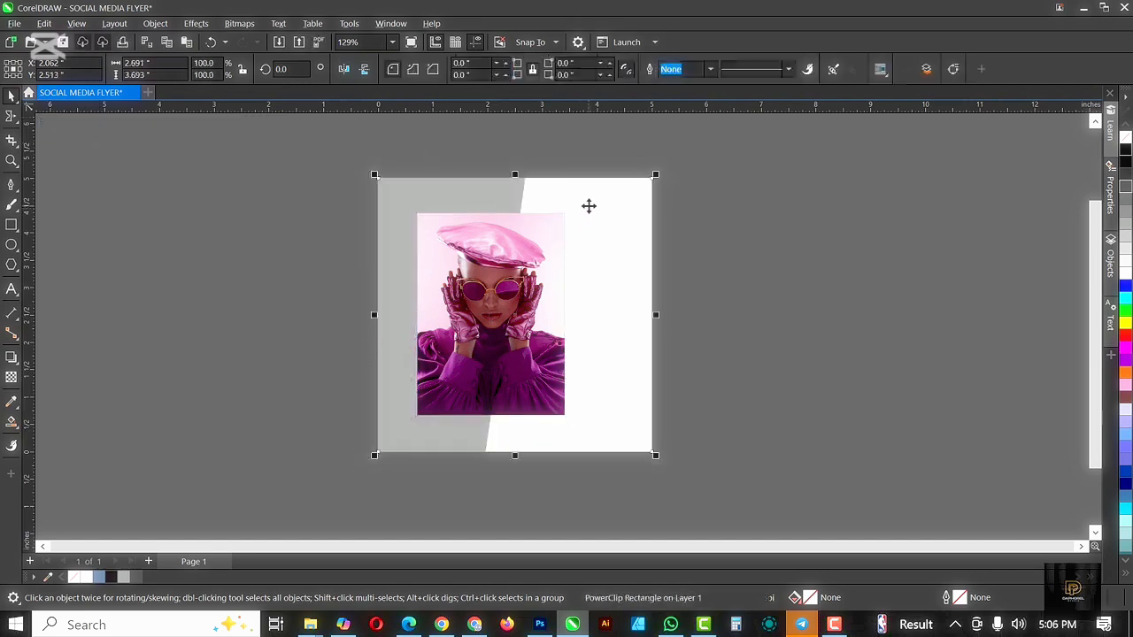
{"action": "left_click_drag", "start_coordinate": [590, 205], "coordinate": [708, 208]}
{"action": "key", "text": "ctrl+z"}
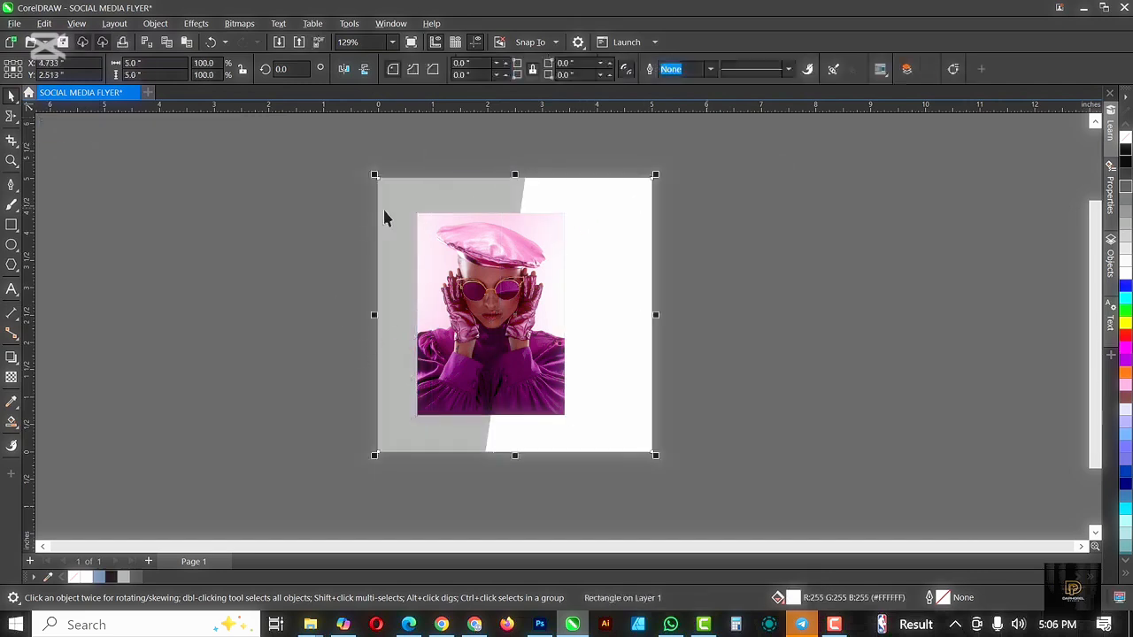
{"action": "left_click", "coordinate": [438, 194]}
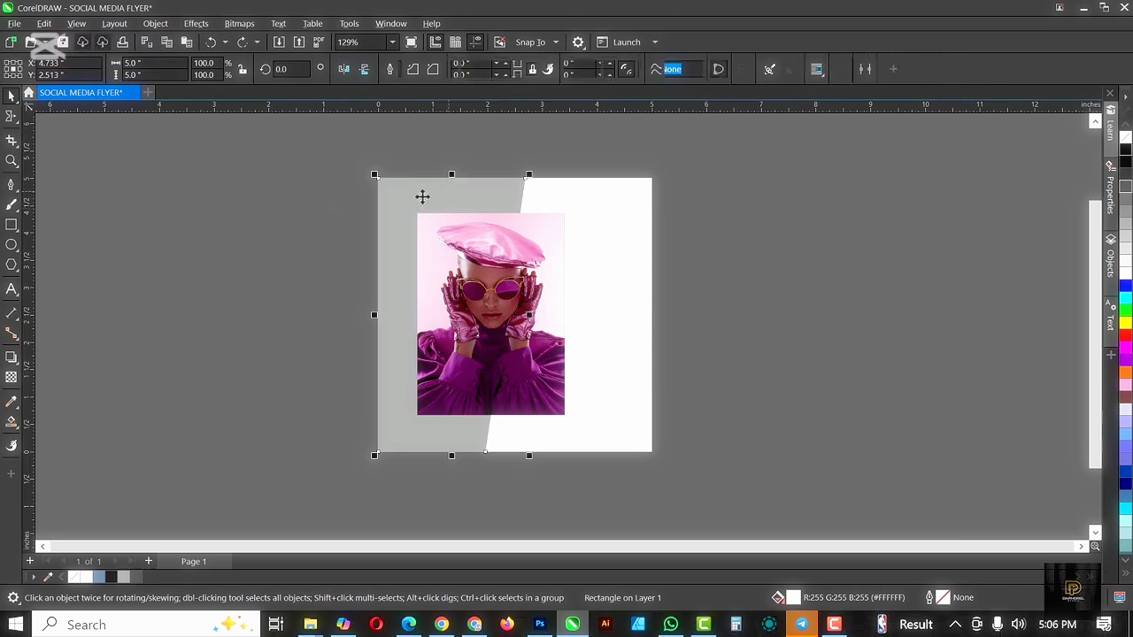
{"action": "left_click_drag", "start_coordinate": [290, 202], "coordinate": [291, 206]}
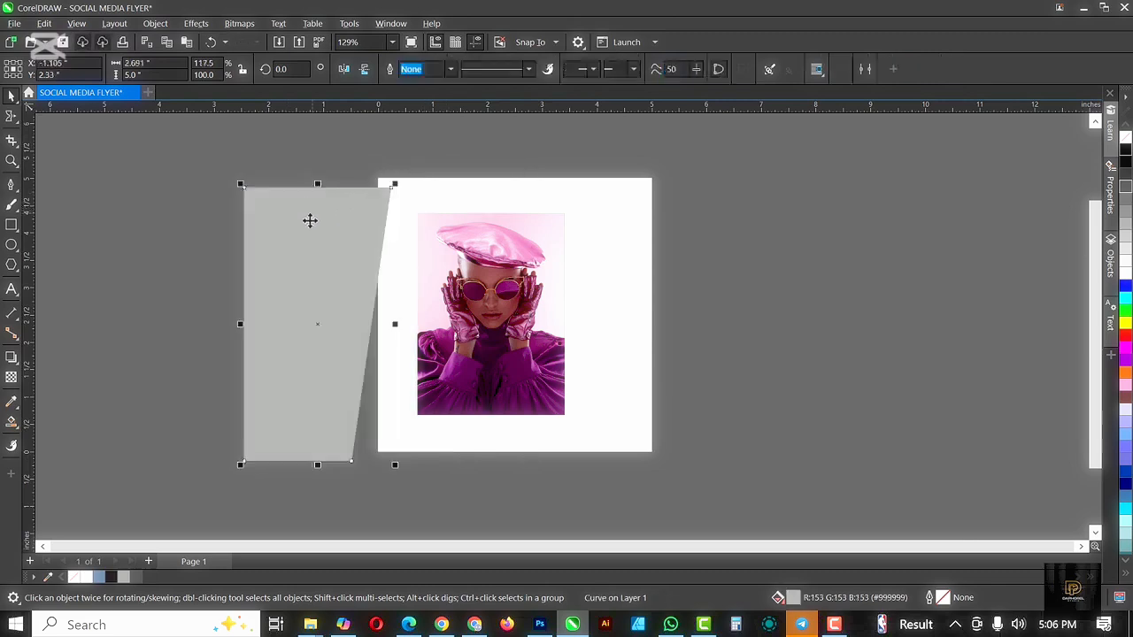
{"action": "key", "text": "ctrl+z"}
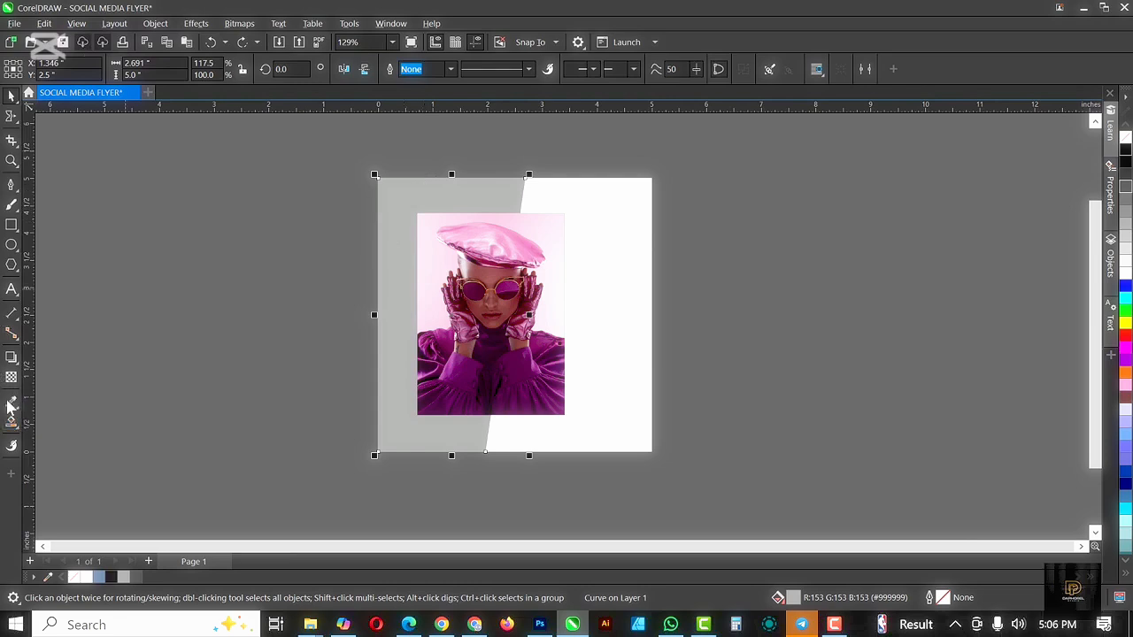
- Fill the slanted gray panel with dark purple #311128 sampled from the model's clothing in the photo
{"action": "left_click", "coordinate": [12, 404]}
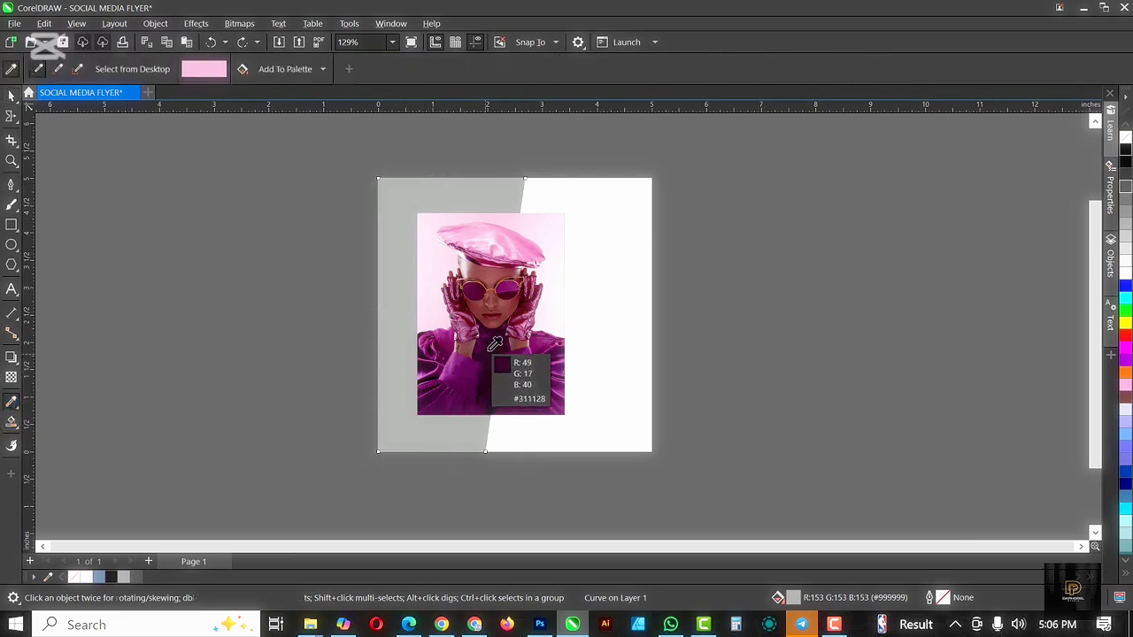
{"action": "left_click", "coordinate": [492, 349]}
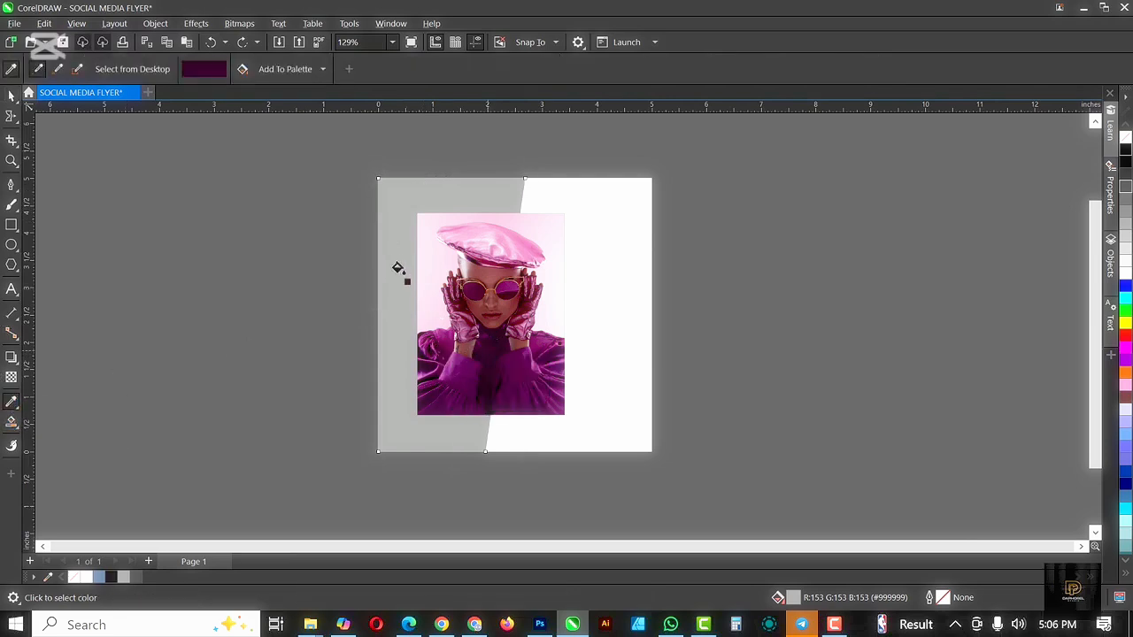
{"action": "left_click", "coordinate": [392, 259]}
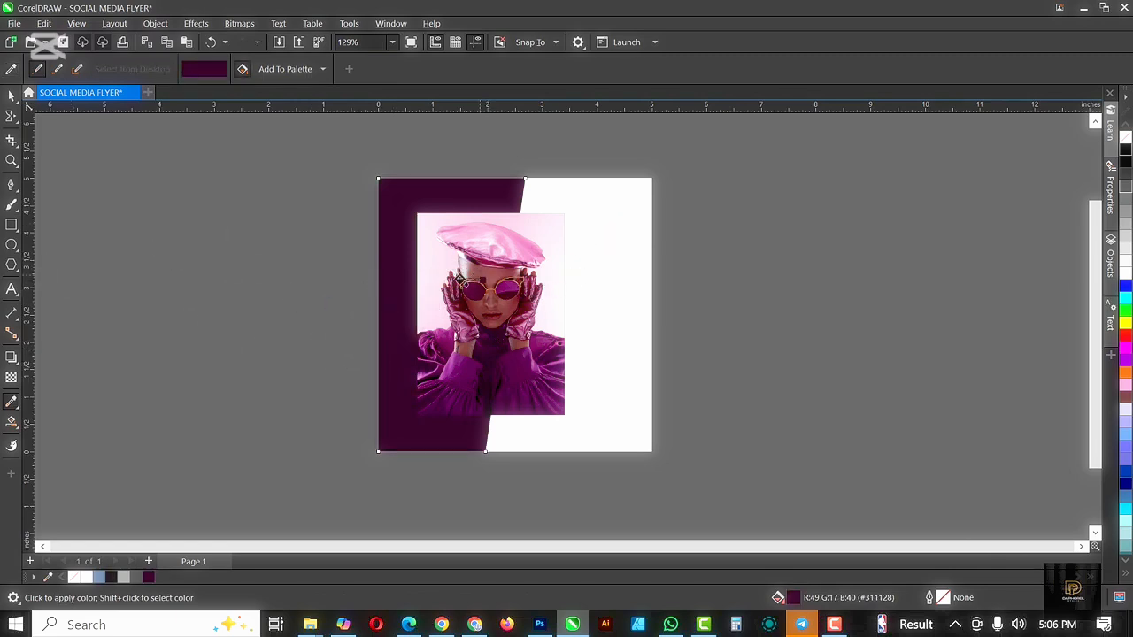
{"action": "left_click", "coordinate": [11, 95]}
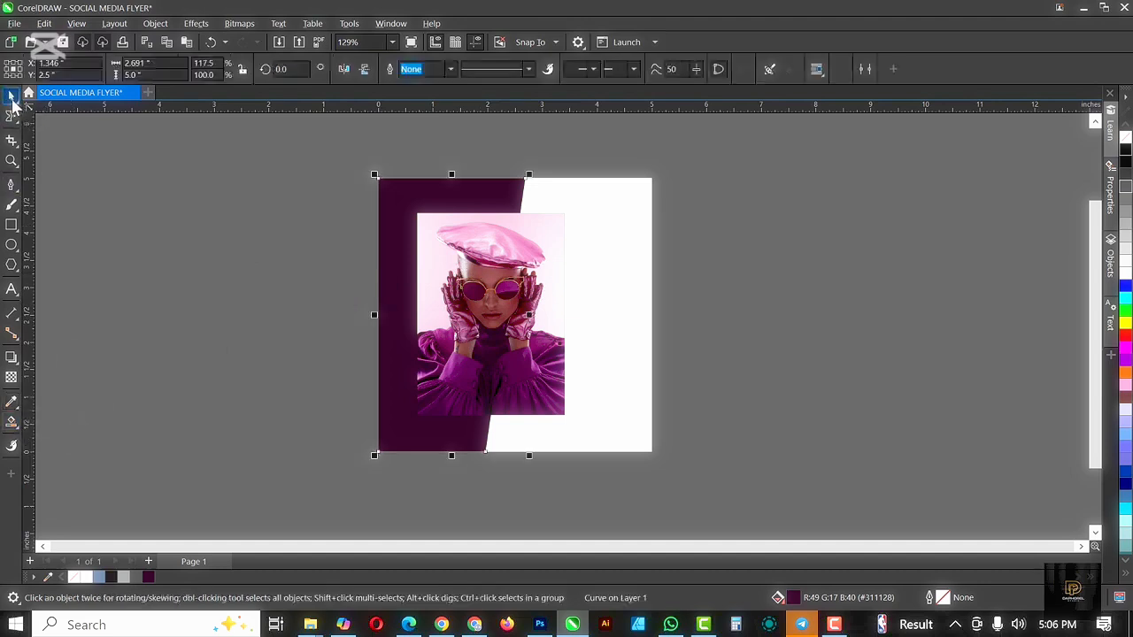
- Fill the white background square with a sampled near-white pink, and replace it with light pink #EEADCF sampled from the beret
{"action": "left_click", "coordinate": [12, 403]}
{"action": "left_click", "coordinate": [615, 245]}
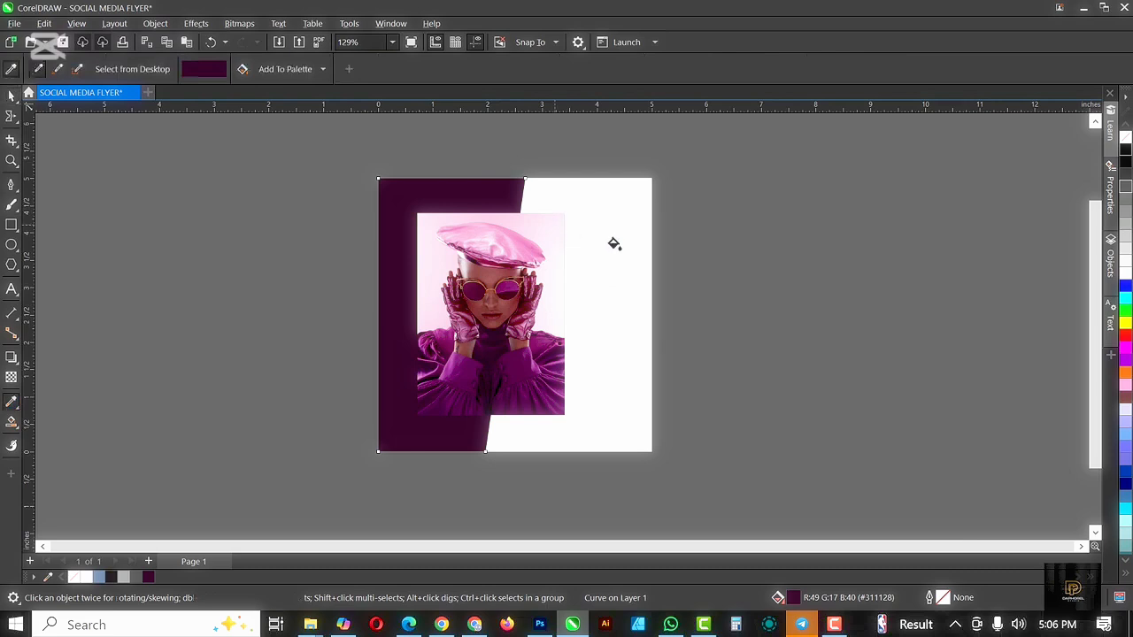
{"action": "left_click", "coordinate": [614, 244]}
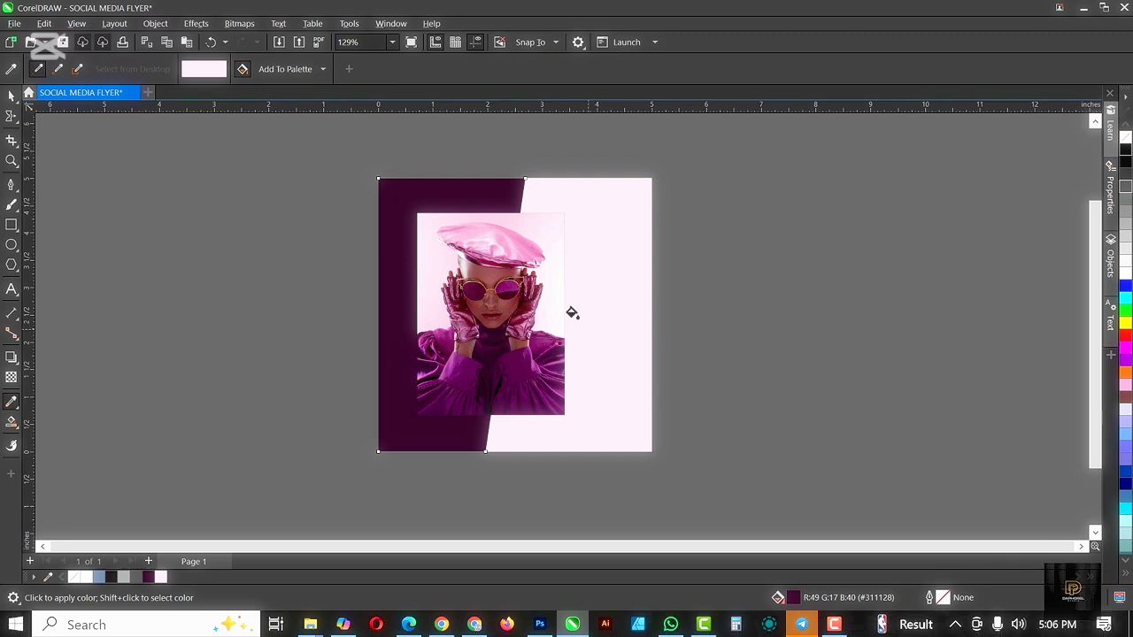
{"action": "left_click", "coordinate": [514, 247], "text": "shift"}
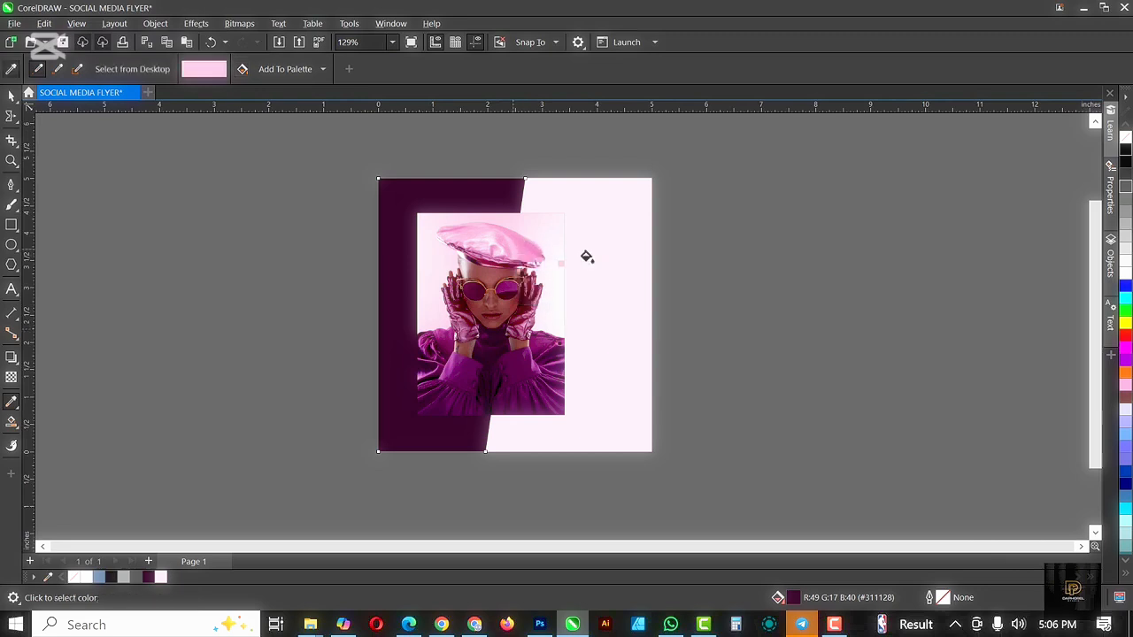
{"action": "left_click", "coordinate": [587, 257]}
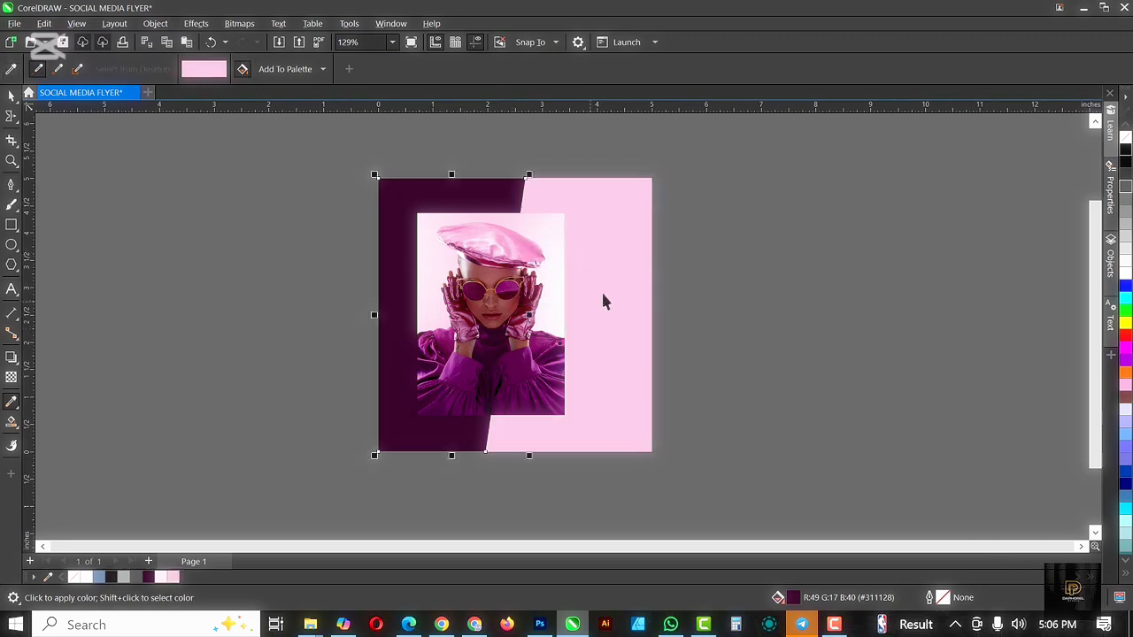
{"action": "key", "text": "space"}
{"action": "left_click", "coordinate": [542, 261]}
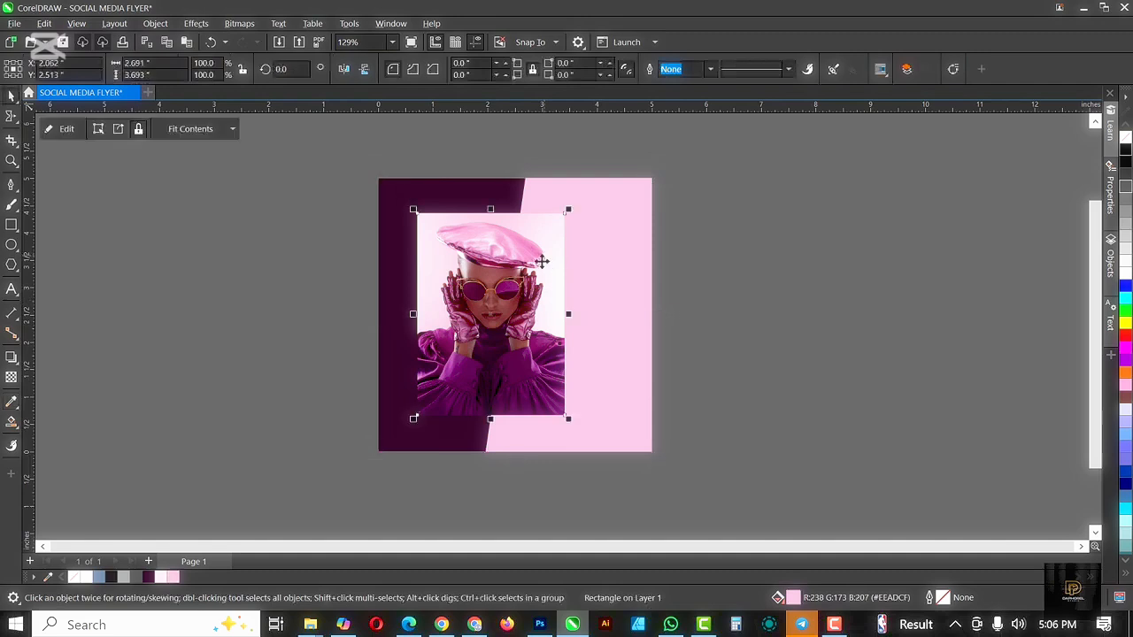
{"action": "scroll", "coordinate": [542, 261], "scroll_direction": "up", "scroll_amount": 2}
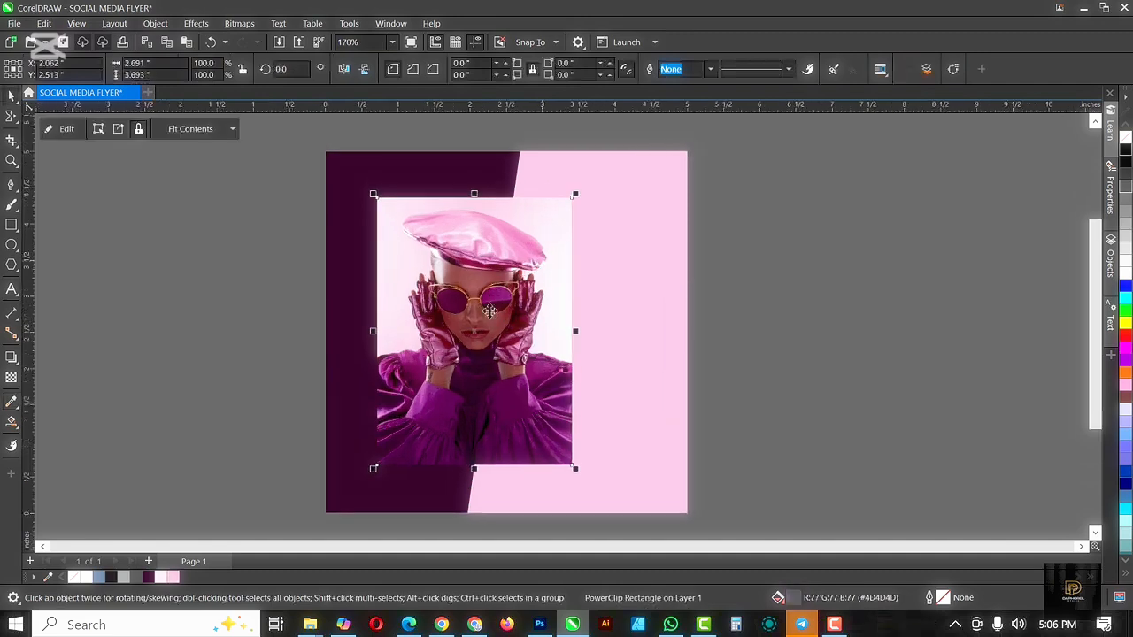
{"action": "left_click_drag", "start_coordinate": [519, 263], "coordinate": [852, 248]}
{"action": "key", "text": "ctrl+z"}
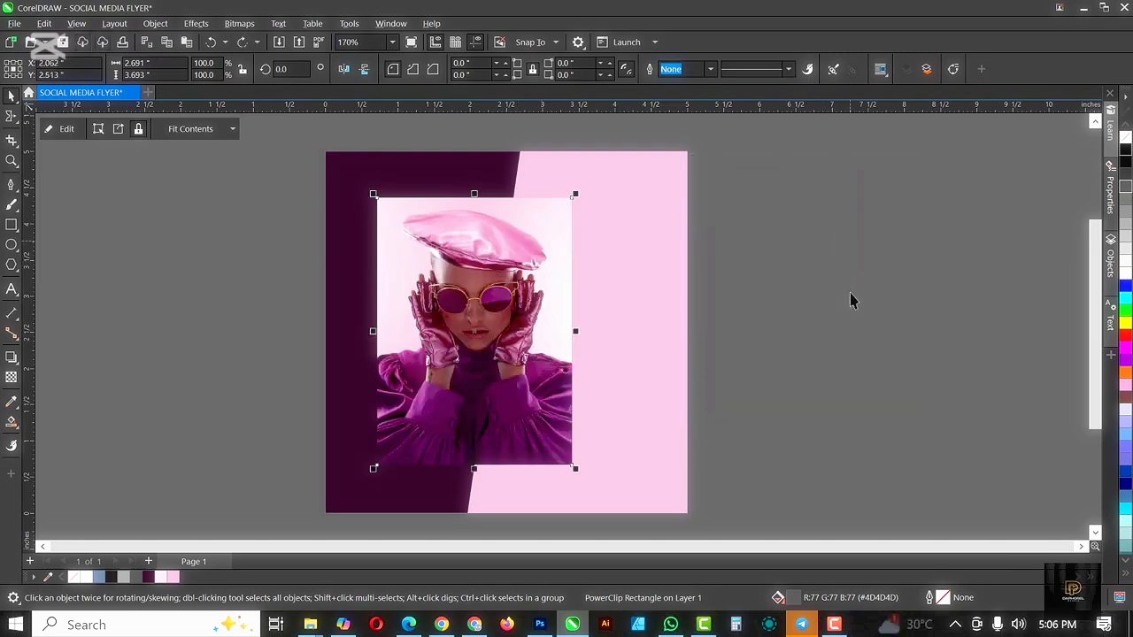
{"action": "left_click", "coordinate": [104, 232]}
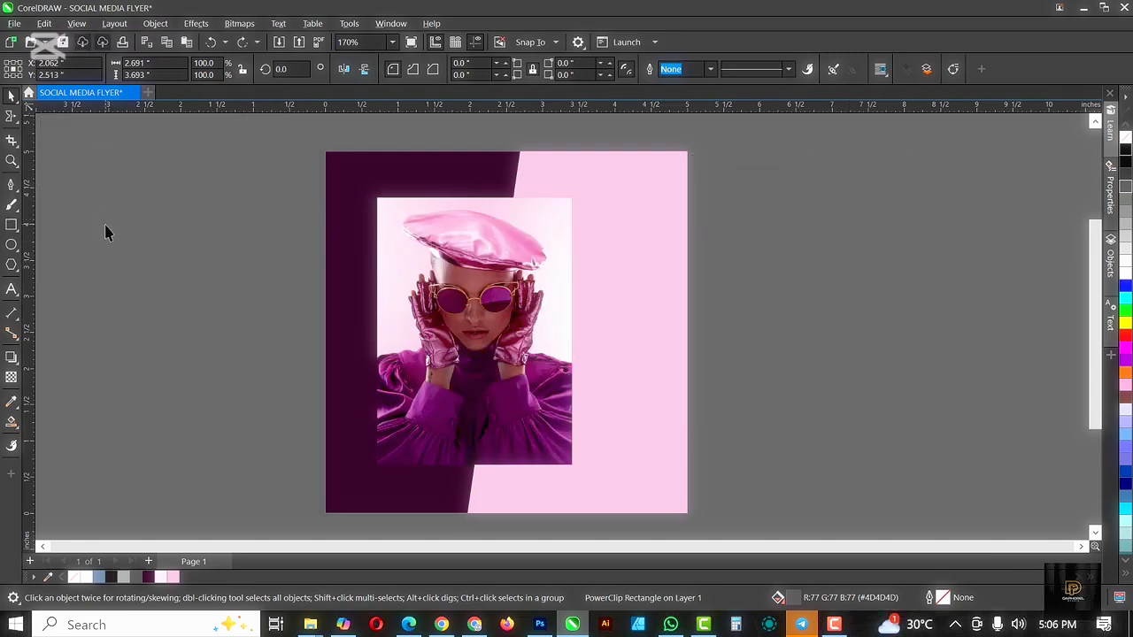
- Split the framed photo in two with the Knife tool, cutting one straight diagonal line parallel to the purple panel's slanted edge
{"action": "left_click", "coordinate": [469, 263]}
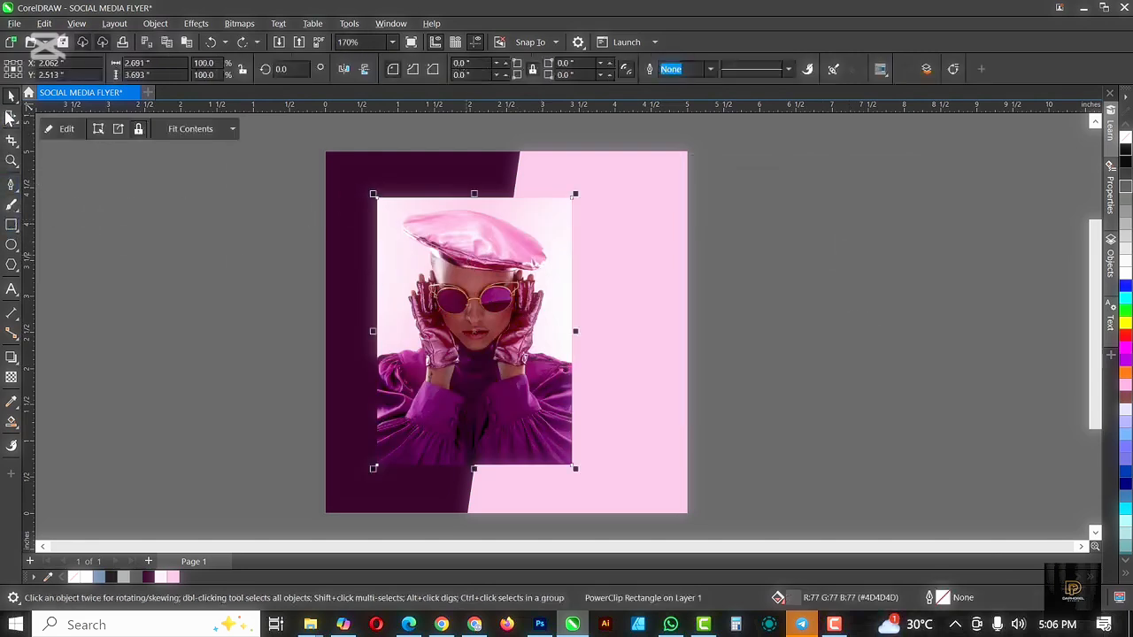
{"action": "left_click", "coordinate": [14, 122]}
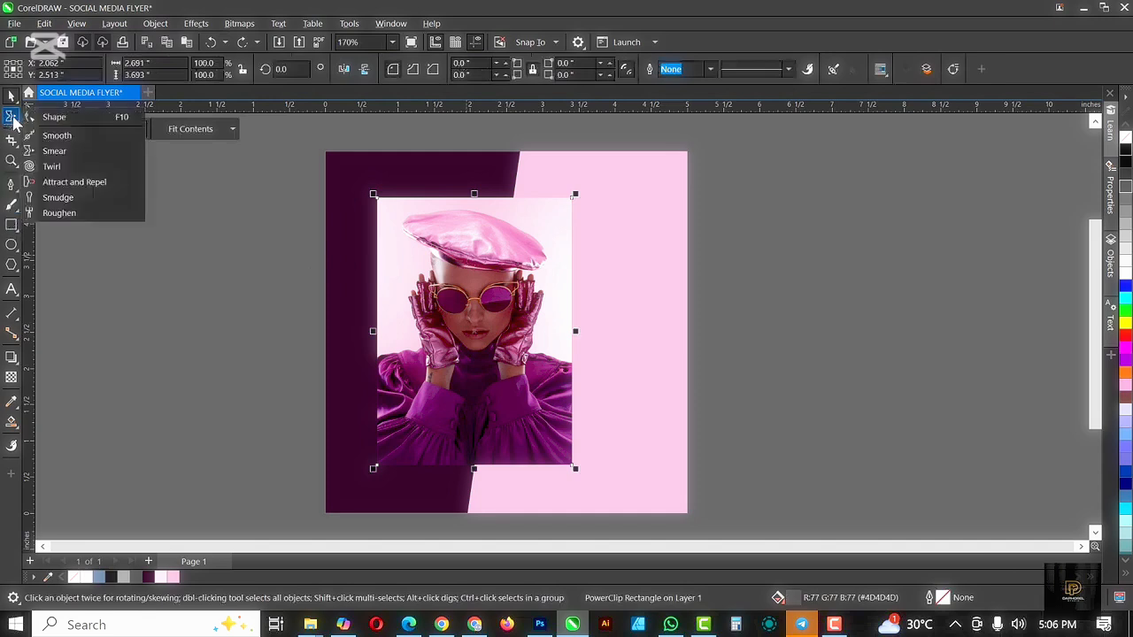
{"action": "mouse_move", "coordinate": [14, 151]}
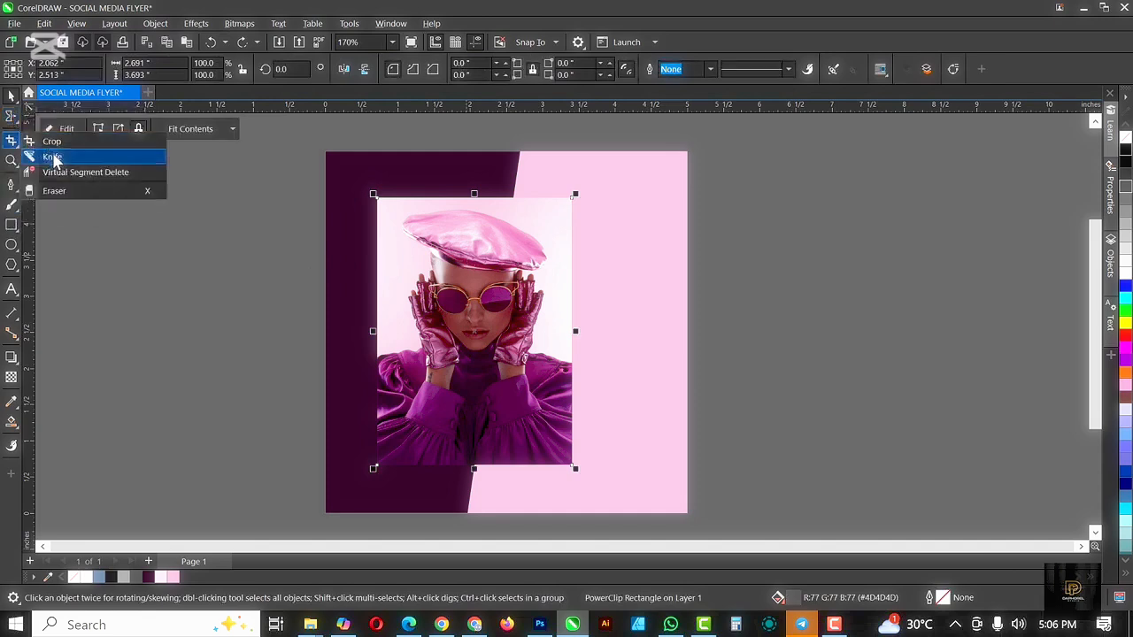
{"action": "left_click", "coordinate": [55, 158]}
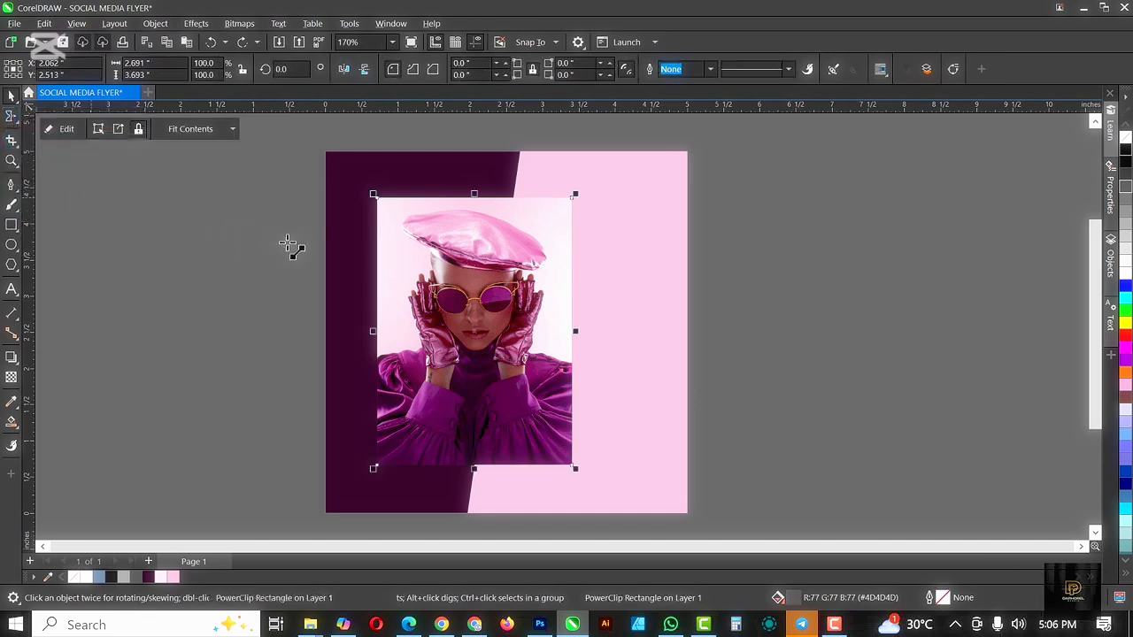
{"action": "left_click", "coordinate": [15, 69]}
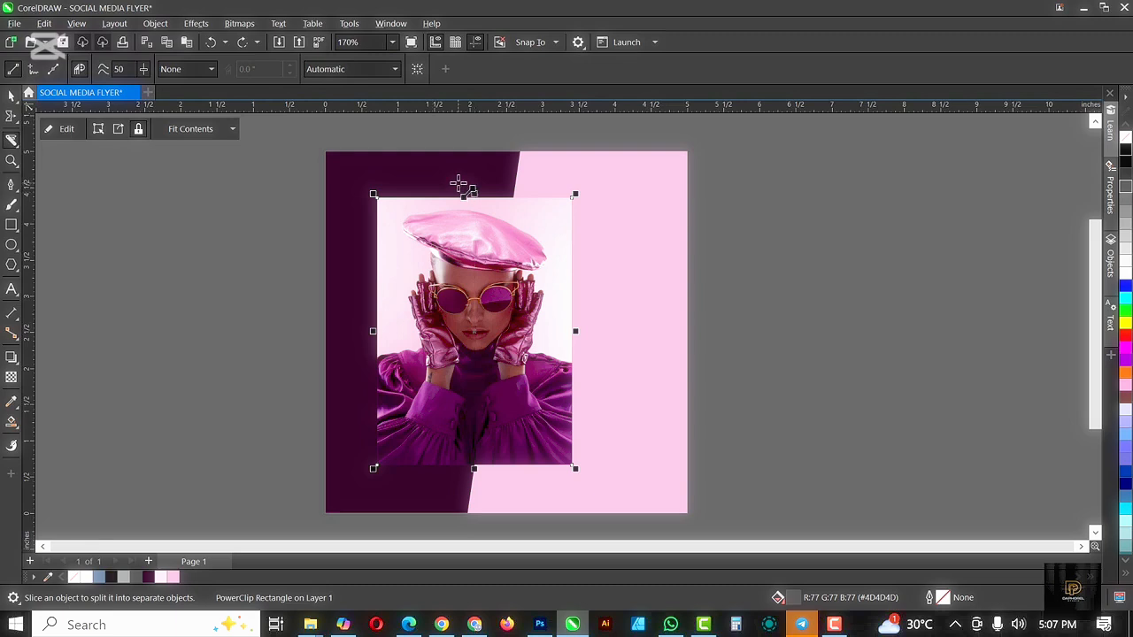
{"action": "left_click", "coordinate": [467, 182]}
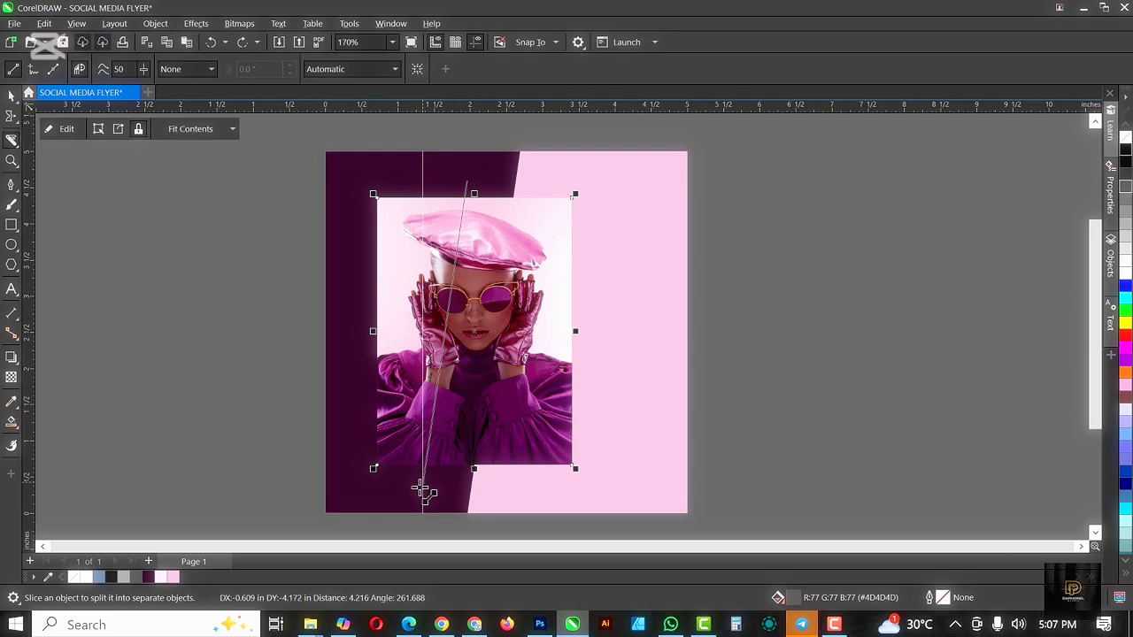
{"action": "left_click", "coordinate": [423, 492], "text": "ctrl"}
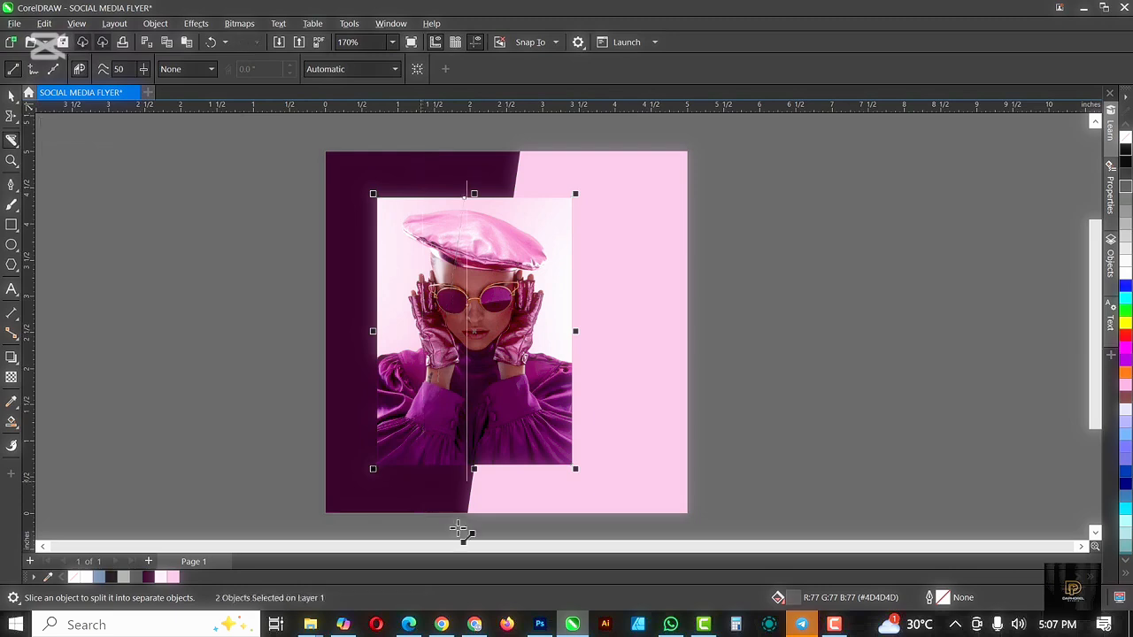
{"action": "left_click", "coordinate": [765, 371]}
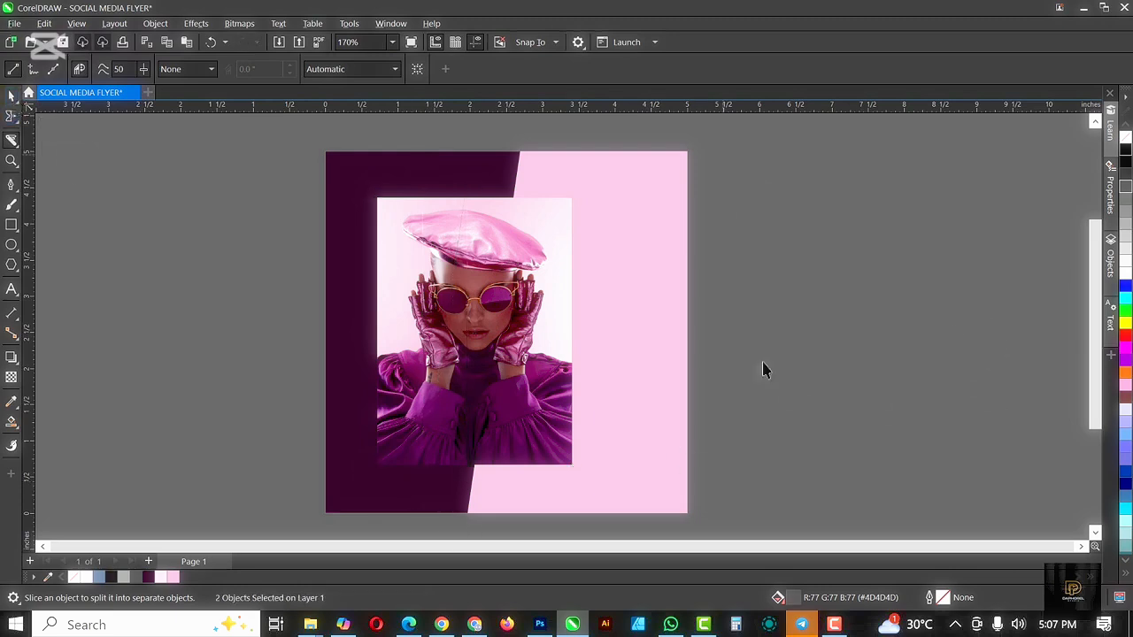
- Offset the right photo slice slightly down and to the right, and scale it to about 105%
{"action": "key", "text": "space"}
{"action": "left_click", "coordinate": [518, 329]}
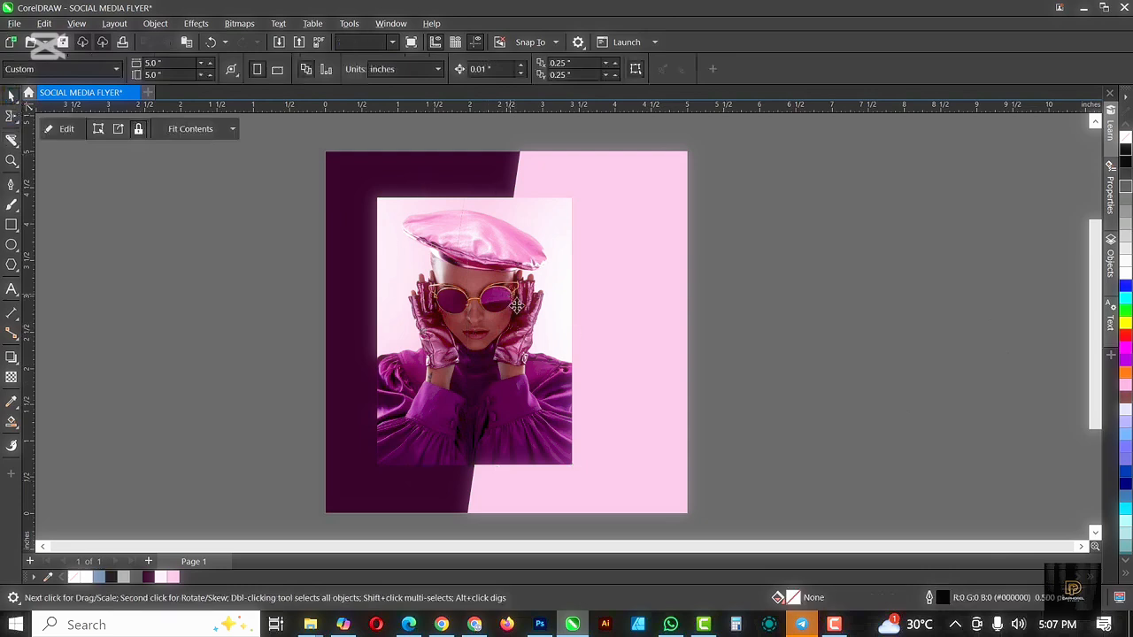
{"action": "left_click_drag", "start_coordinate": [519, 322], "coordinate": [523, 326]}
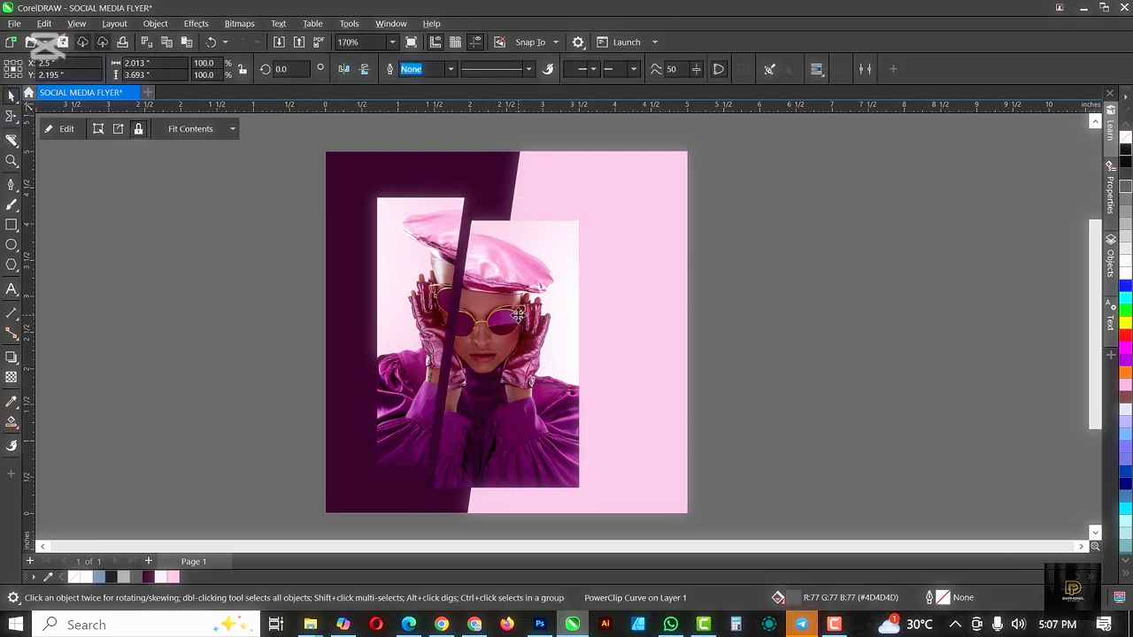
{"action": "left_click_drag", "start_coordinate": [518, 316], "coordinate": [517, 312]}
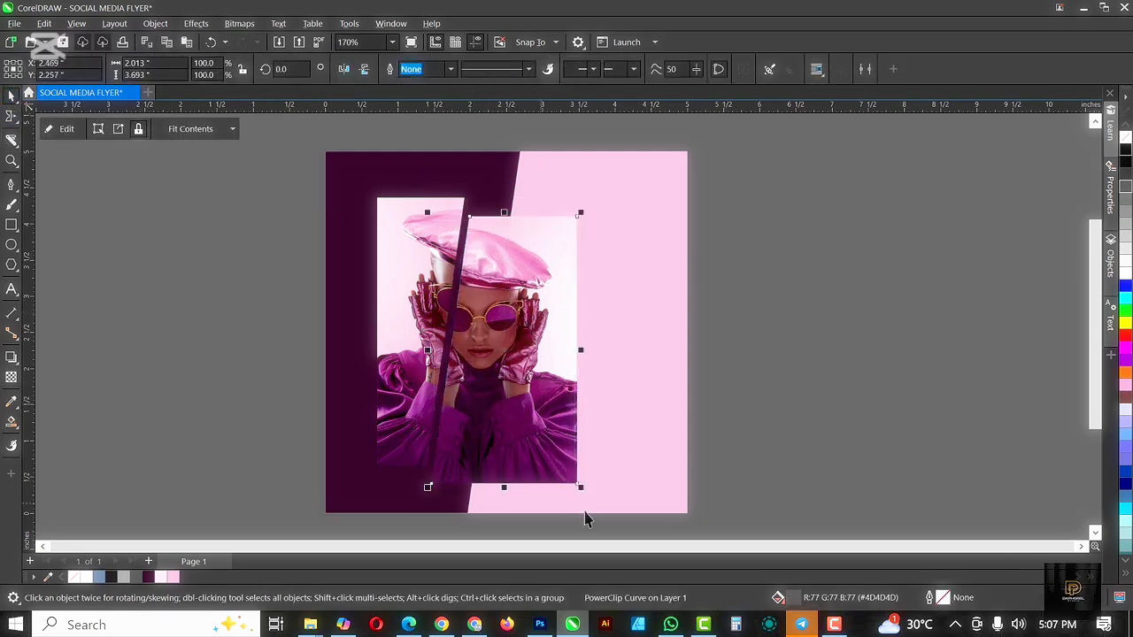
{"action": "left_click_drag", "start_coordinate": [581, 485], "coordinate": [592, 499]}
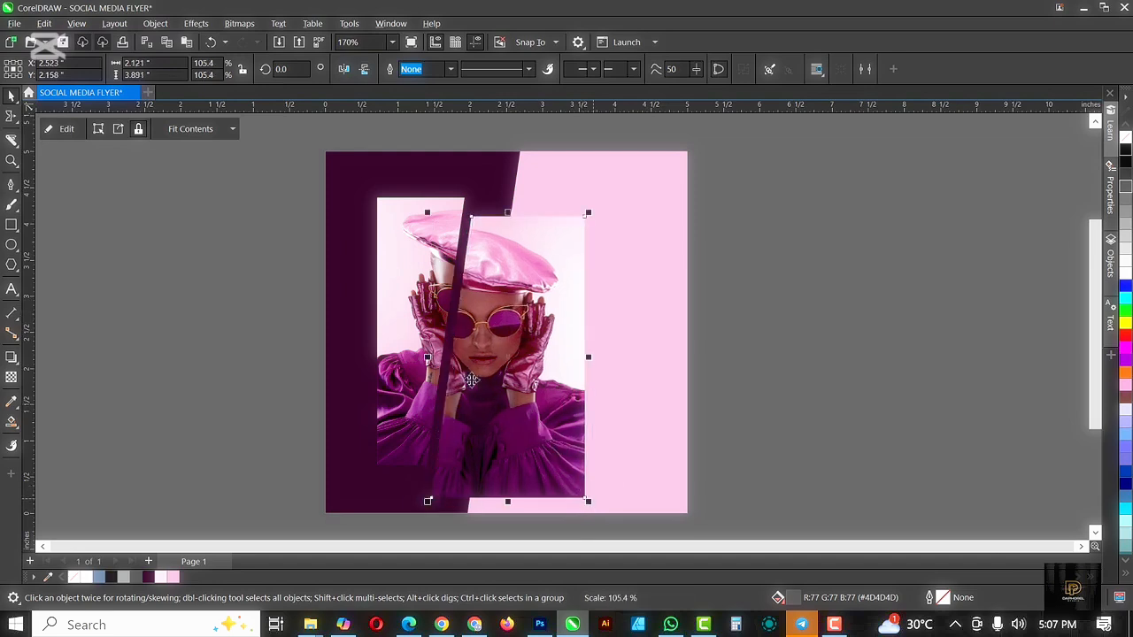
- Nudge both photo slices together about 0.16 in up and 0.06 in left
{"action": "left_click", "coordinate": [417, 307], "text": "shift"}
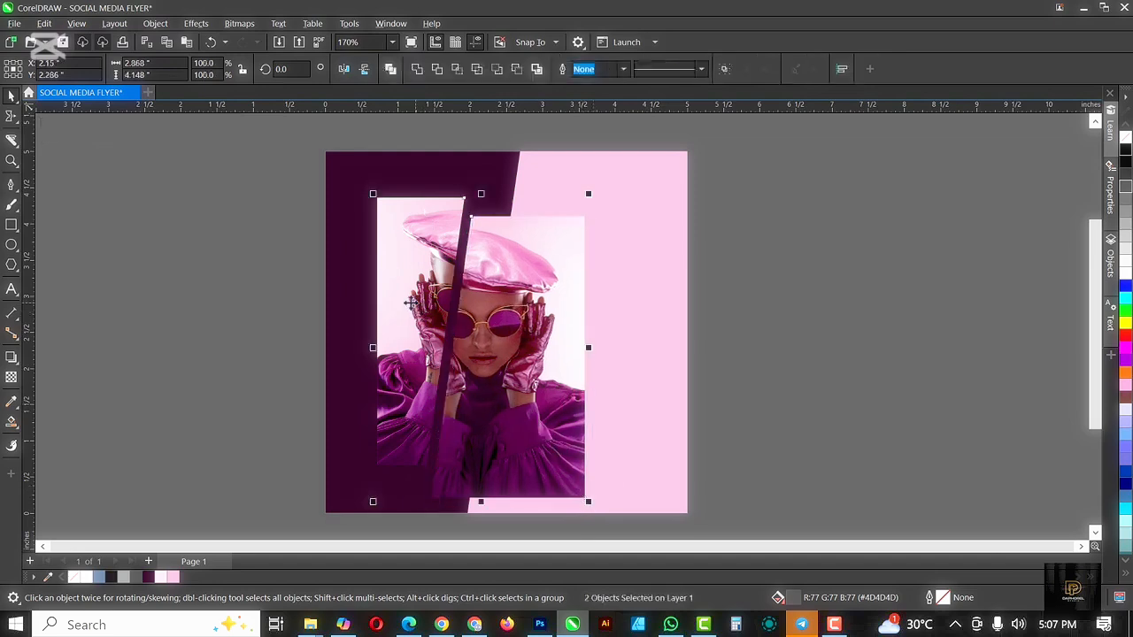
{"action": "key", "text": "Up"}
{"action": "key", "text": "Up"}
{"action": "key", "text": "Up"}
{"action": "key", "text": "Up"}
{"action": "key", "text": "Up"}
{"action": "key", "text": "Up"}
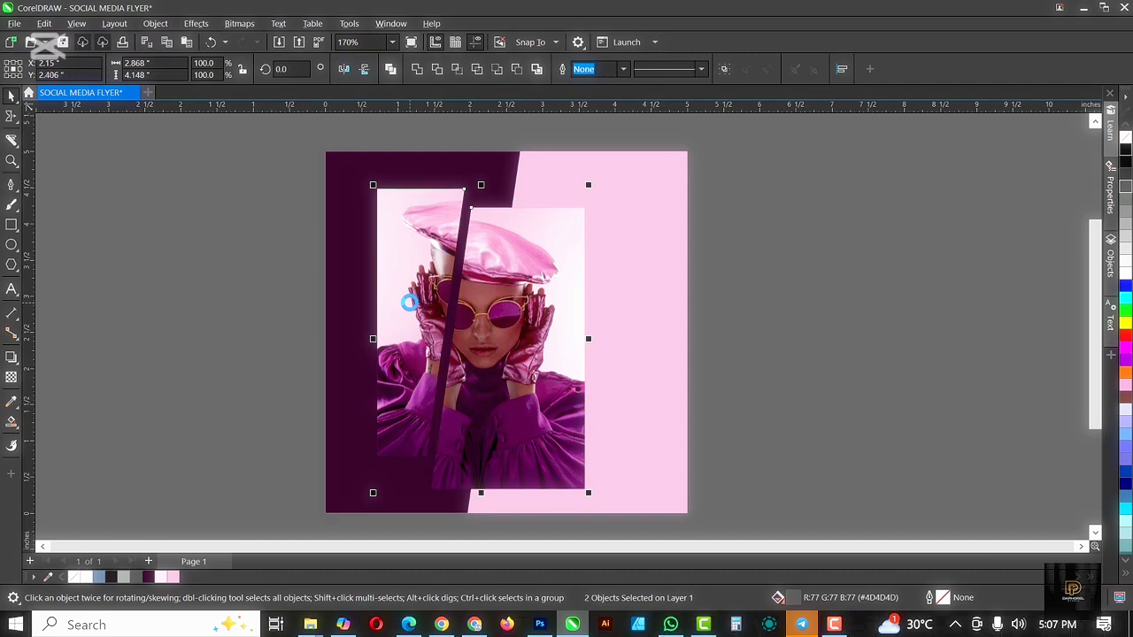
{"action": "key", "text": "Up"}
{"action": "key", "text": "Up"}
{"action": "key", "text": "Left"}
{"action": "key", "text": "Left"}
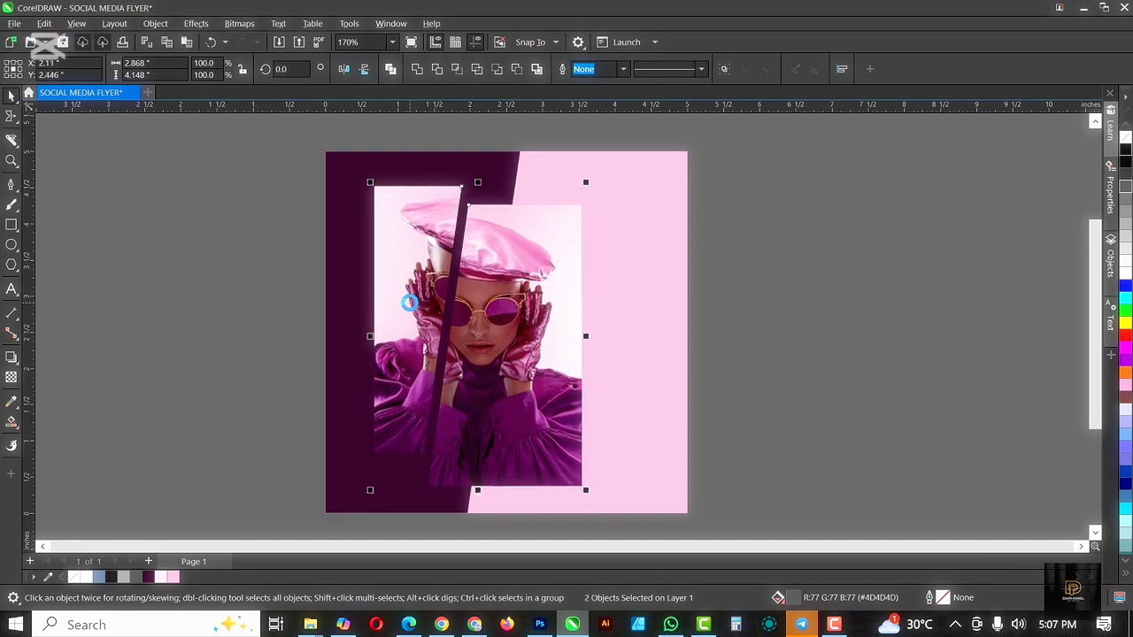
{"action": "key", "text": "Left"}
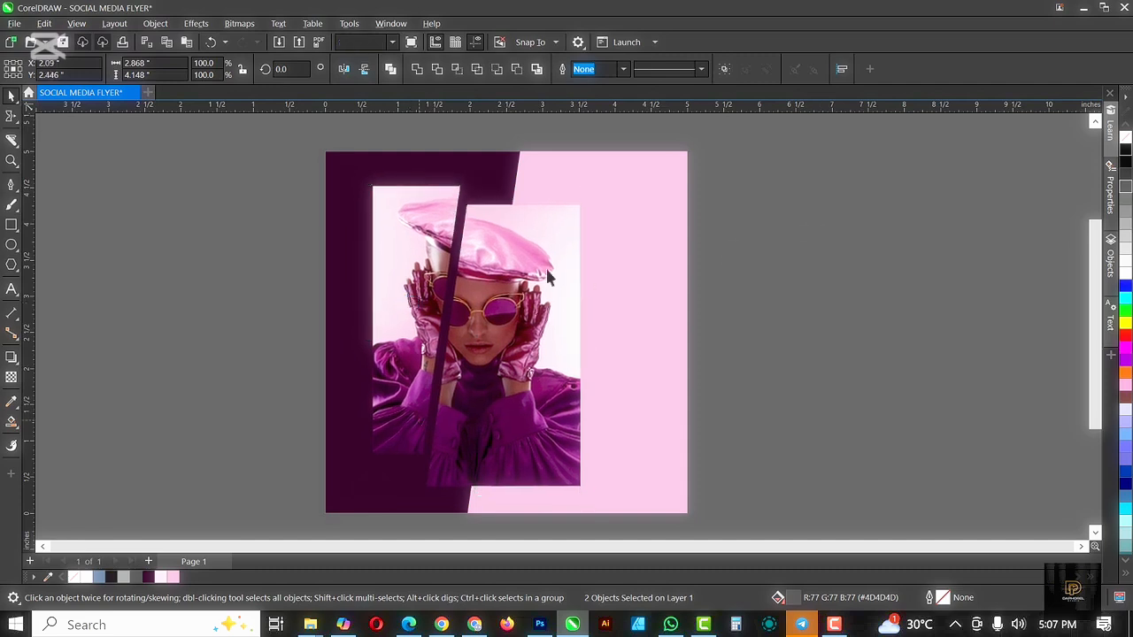
- Draw a circle about 1.26 in wide beside the page, filled with deep pink #AC4477 sampled from the beret and without an outline
{"action": "left_click", "coordinate": [669, 243]}
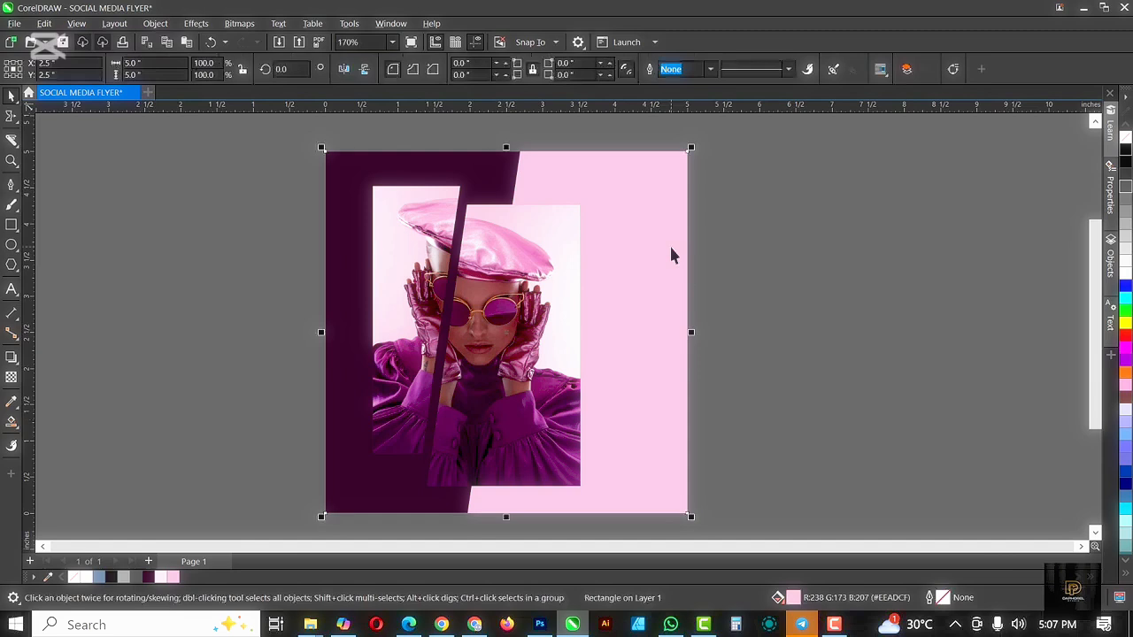
{"action": "left_click", "coordinate": [10, 246]}
{"action": "left_click_drag", "start_coordinate": [716, 207], "coordinate": [796, 297]}
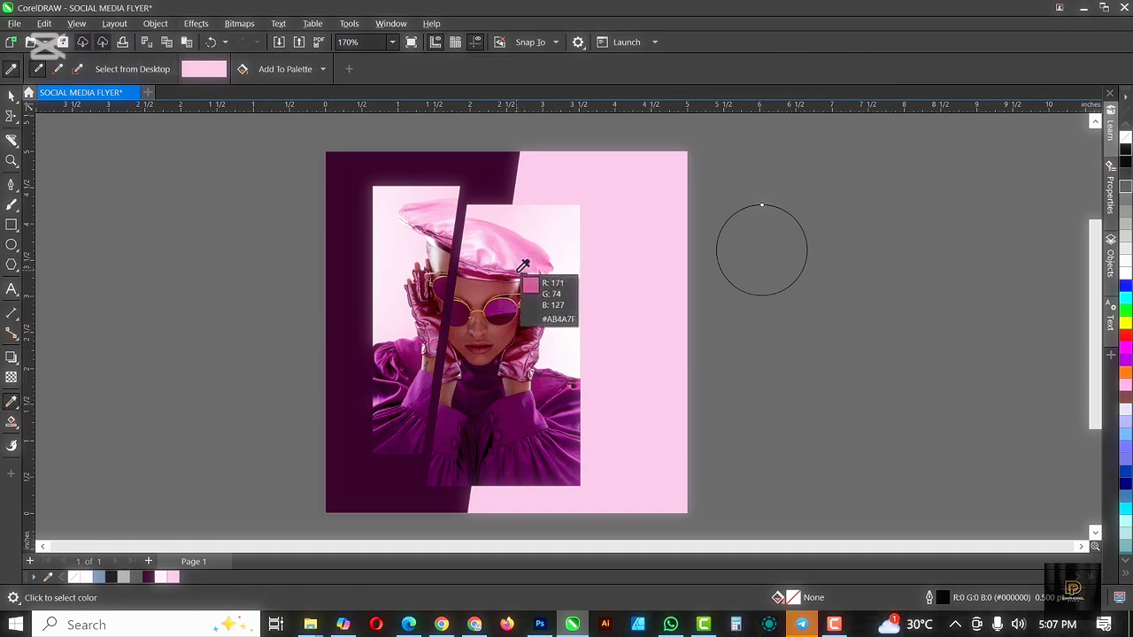
{"action": "left_click", "coordinate": [518, 273]}
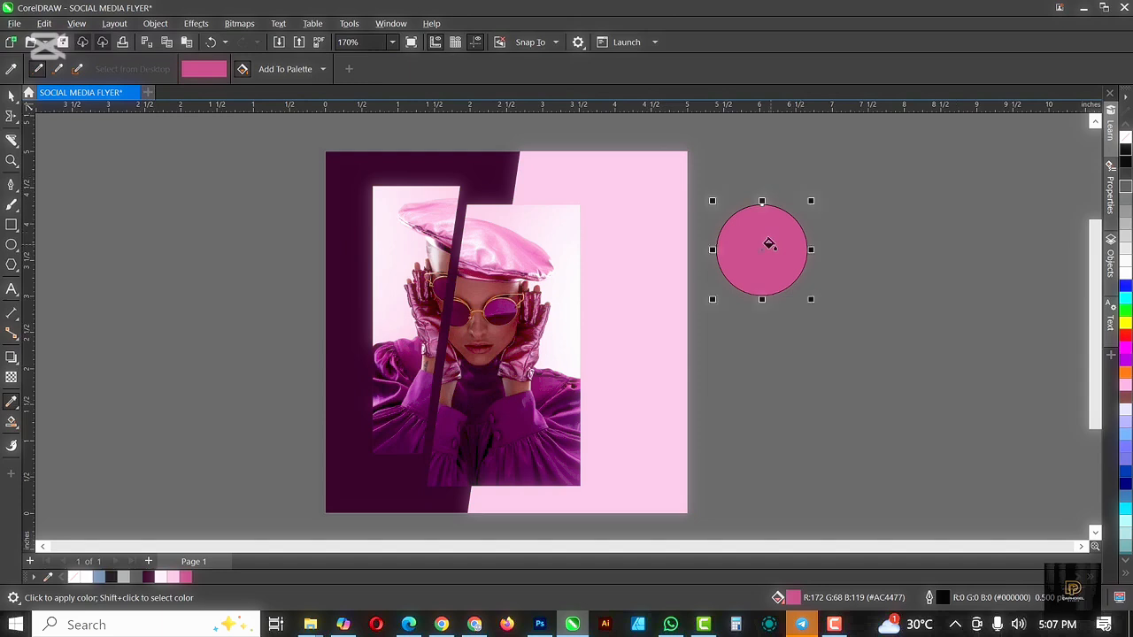
{"action": "key", "text": "space"}
{"action": "right_click", "coordinate": [1126, 140]}
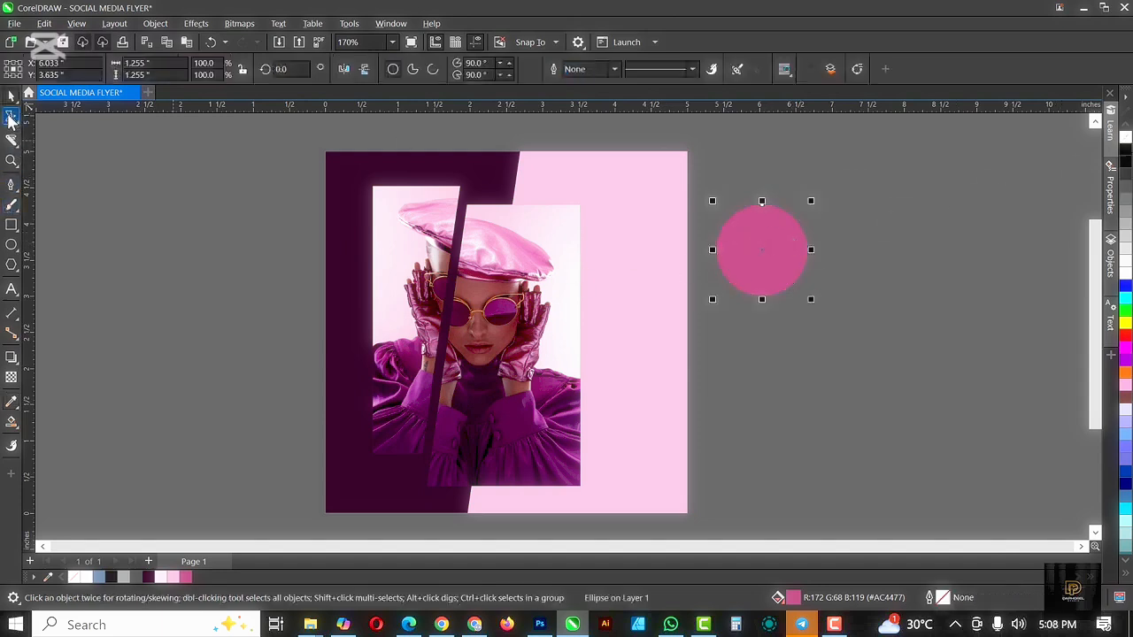
- Distort the deep pink circle into a sprawling liquid shape with the Smear tool, using a 1.36 in nib and pressure 85
{"action": "mouse_move", "coordinate": [761, 250]}
{"action": "left_mouse_down"}
{"action": "mouse_move", "coordinate": [746, 216]}
{"action": "mouse_move", "coordinate": [785, 244]}
{"action": "mouse_move", "coordinate": [716, 275]}
{"action": "mouse_move", "coordinate": [762, 269]}
{"action": "mouse_move", "coordinate": [784, 285]}
{"action": "mouse_move", "coordinate": [867, 230]}
{"action": "mouse_move", "coordinate": [781, 248]}
{"action": "left_mouse_up"}
{"action": "left_click_drag", "start_coordinate": [807, 293], "coordinate": [789, 174]}
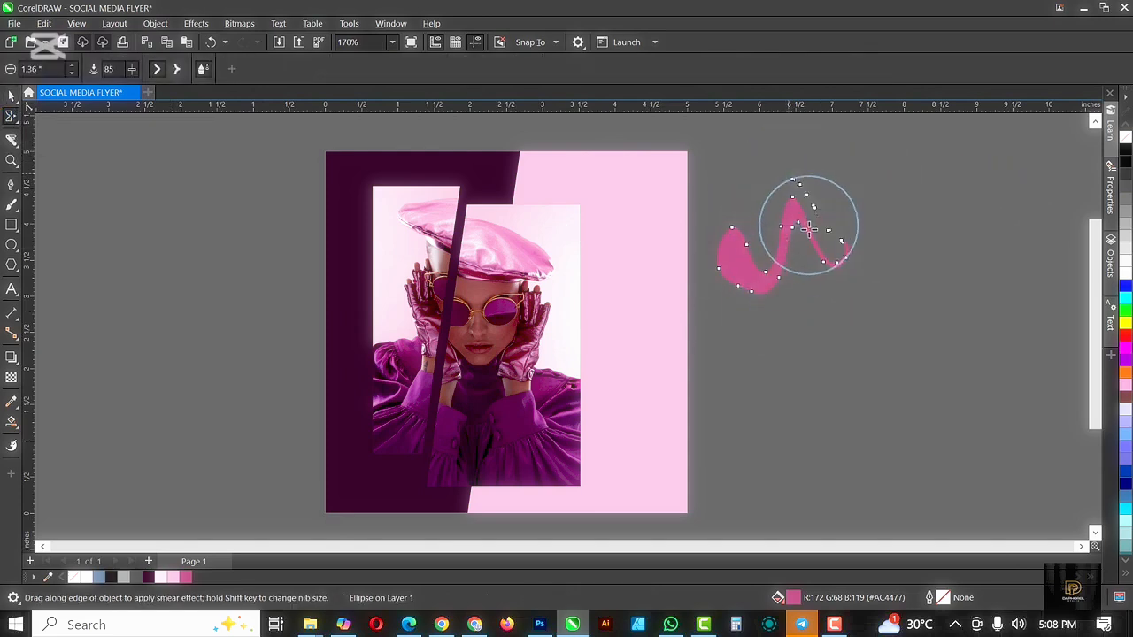
{"action": "mouse_move", "coordinate": [809, 228]}
{"action": "left_mouse_down"}
{"action": "mouse_move", "coordinate": [790, 398]}
{"action": "mouse_move", "coordinate": [785, 274]}
{"action": "mouse_move", "coordinate": [689, 382]}
{"action": "mouse_move", "coordinate": [744, 285]}
{"action": "mouse_move", "coordinate": [736, 292]}
{"action": "mouse_move", "coordinate": [754, 294]}
{"action": "mouse_move", "coordinate": [791, 194]}
{"action": "mouse_move", "coordinate": [780, 252]}
{"action": "mouse_move", "coordinate": [897, 182]}
{"action": "mouse_move", "coordinate": [959, 367]}
{"action": "left_mouse_up"}
{"action": "left_click_drag", "start_coordinate": [865, 273], "coordinate": [921, 200]}
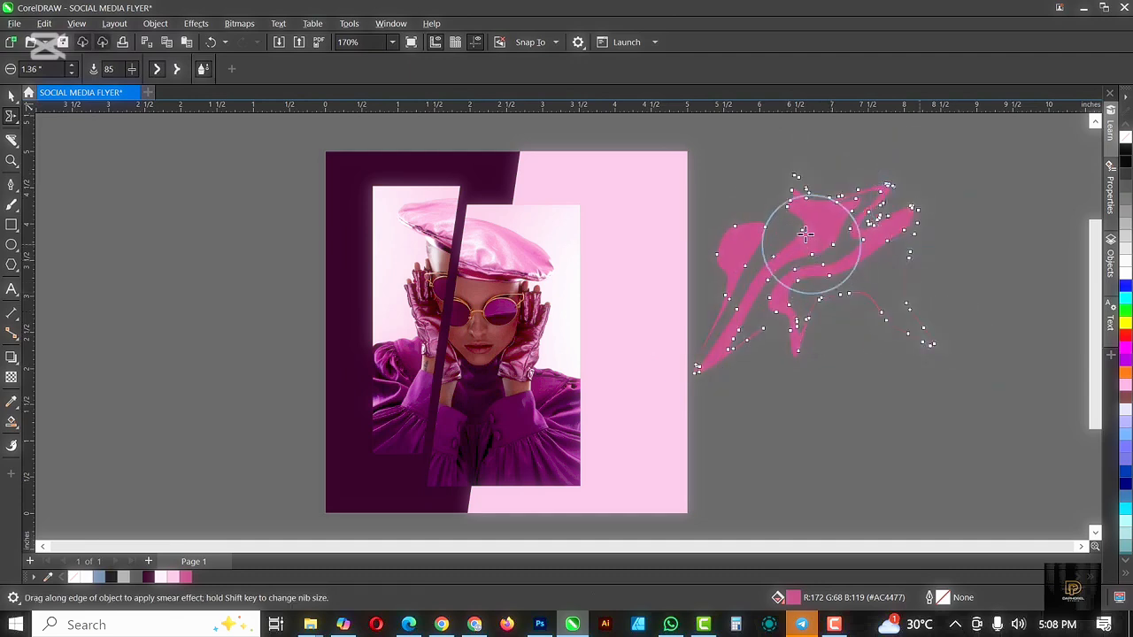
{"action": "left_click_drag", "start_coordinate": [804, 231], "coordinate": [752, 128]}
{"action": "left_click_drag", "start_coordinate": [804, 211], "coordinate": [845, 125]}
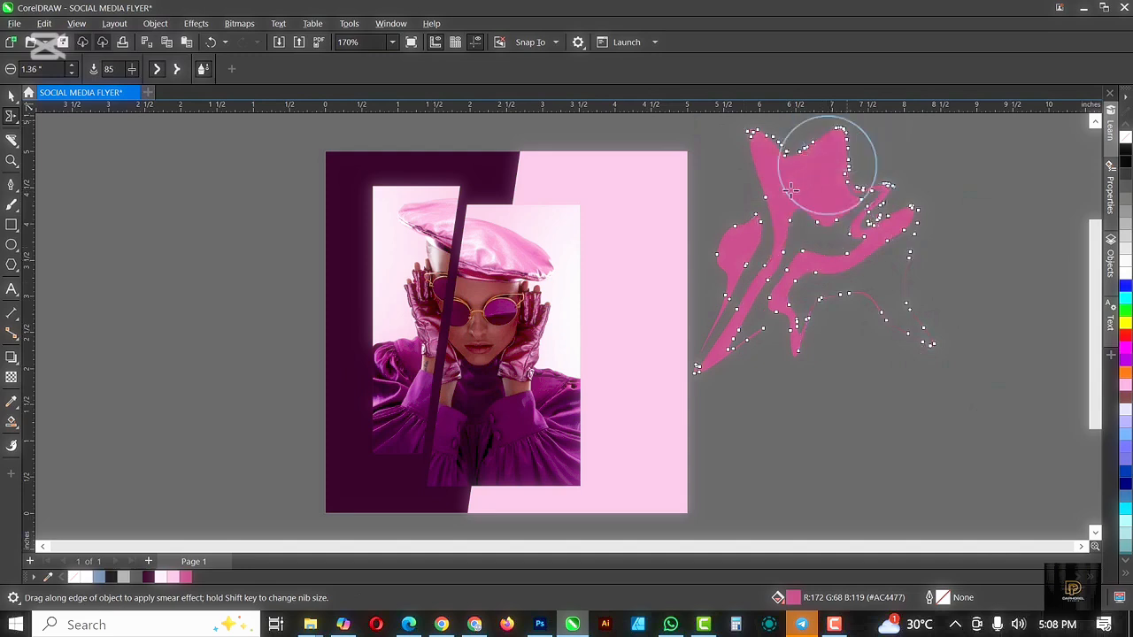
{"action": "left_click_drag", "start_coordinate": [787, 190], "coordinate": [415, 188]}
{"action": "left_click_drag", "start_coordinate": [783, 146], "coordinate": [764, 281]}
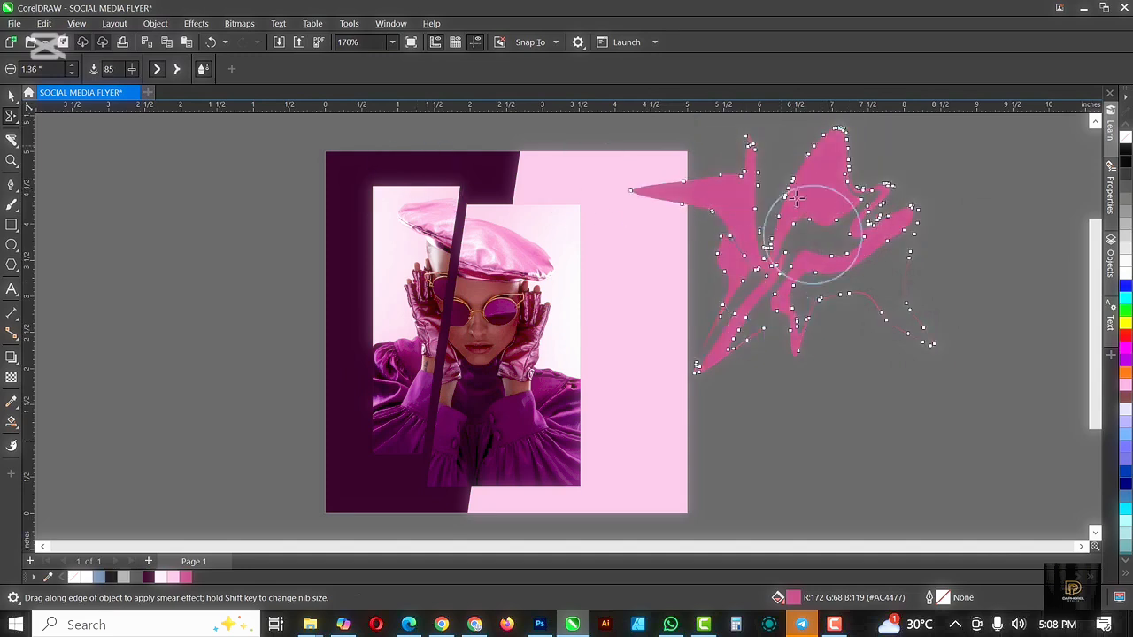
{"action": "mouse_move", "coordinate": [794, 180]}
{"action": "left_mouse_down"}
{"action": "mouse_move", "coordinate": [806, 246]}
{"action": "mouse_move", "coordinate": [603, 280]}
{"action": "mouse_move", "coordinate": [607, 266]}
{"action": "left_mouse_up"}
{"action": "mouse_move", "coordinate": [721, 228]}
{"action": "left_mouse_down"}
{"action": "mouse_move", "coordinate": [669, 293]}
{"action": "mouse_move", "coordinate": [655, 337]}
{"action": "left_mouse_up"}
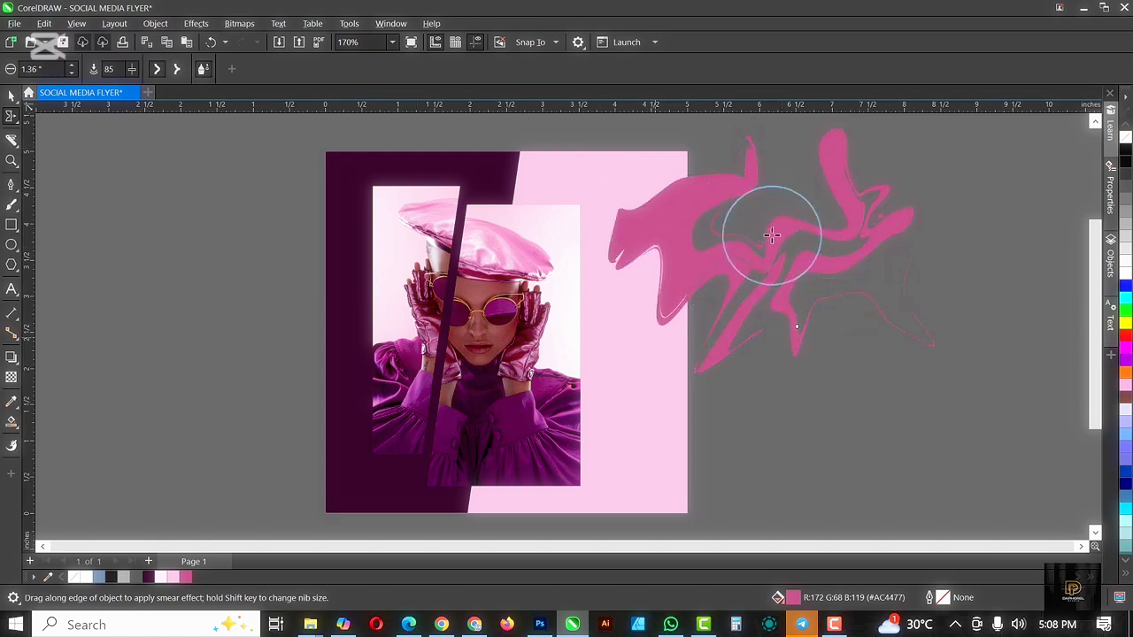
{"action": "left_click_drag", "start_coordinate": [772, 222], "coordinate": [771, 144]}
{"action": "left_click_drag", "start_coordinate": [846, 191], "coordinate": [898, 124]}
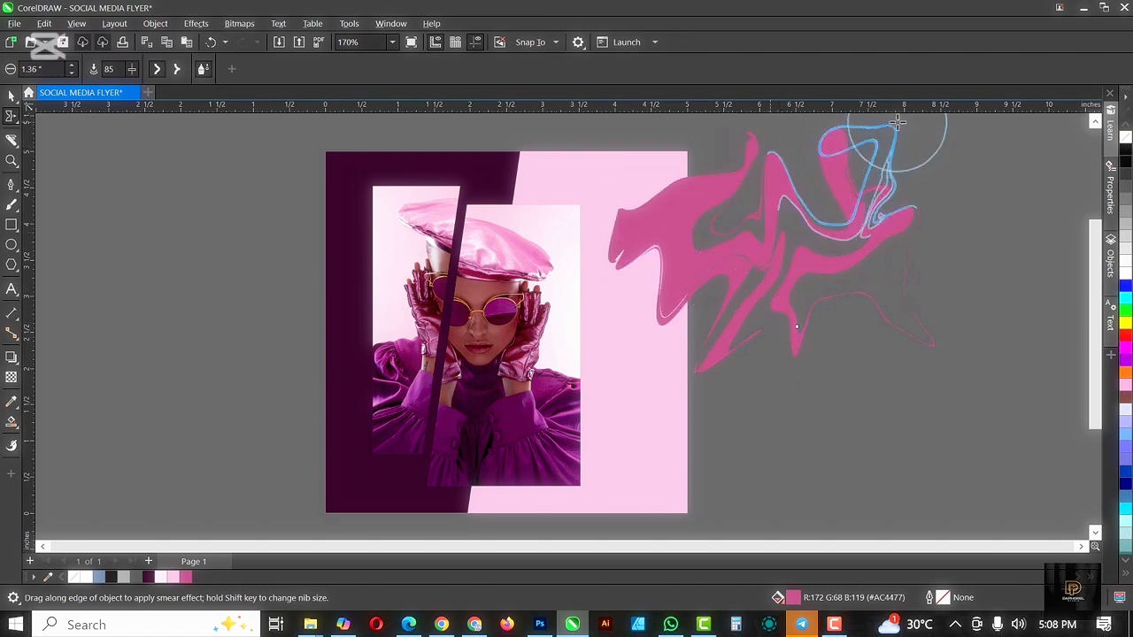
{"action": "left_click_drag", "start_coordinate": [889, 194], "coordinate": [972, 148]}
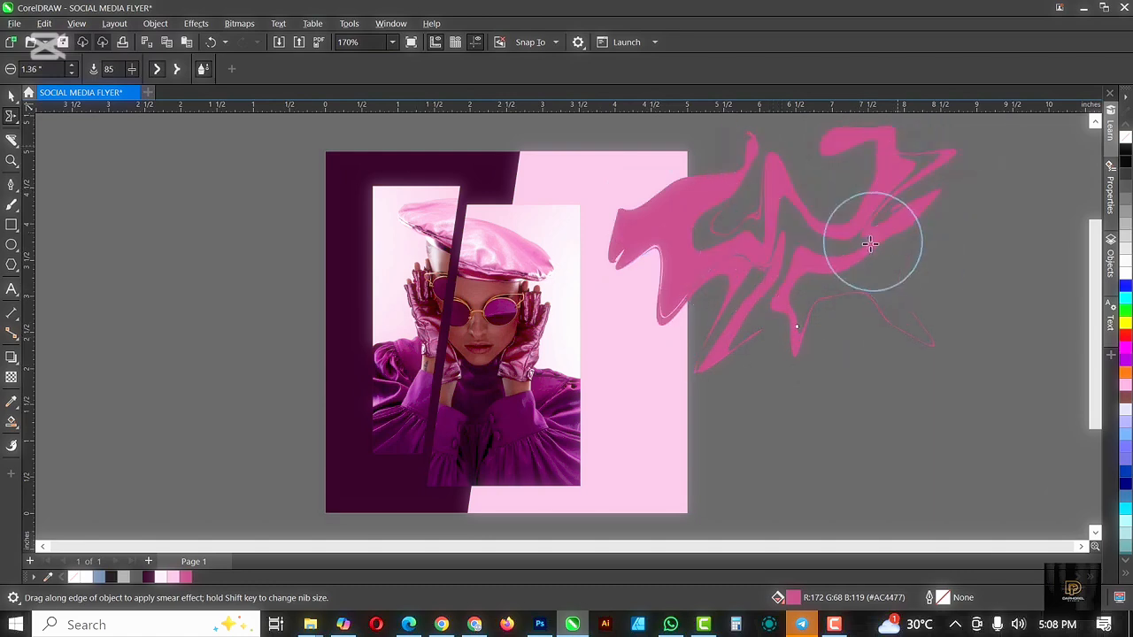
{"action": "left_click_drag", "start_coordinate": [862, 241], "coordinate": [820, 171]}
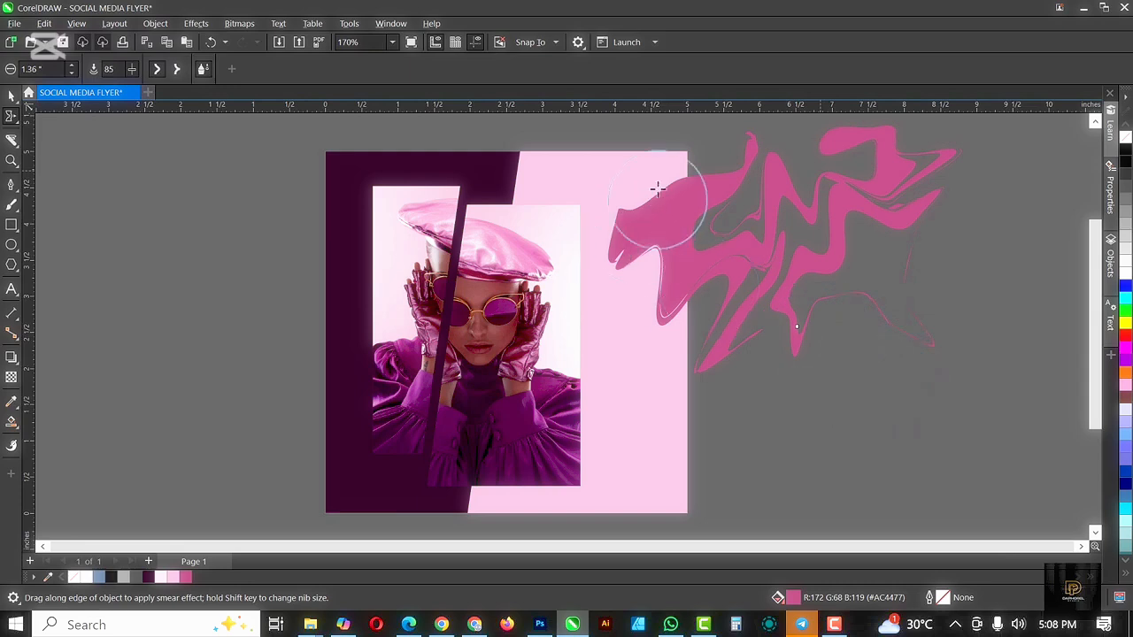
{"action": "mouse_move", "coordinate": [670, 185]}
{"action": "left_mouse_down"}
{"action": "mouse_move", "coordinate": [706, 242]}
{"action": "mouse_move", "coordinate": [712, 434]}
{"action": "mouse_move", "coordinate": [703, 275]}
{"action": "mouse_move", "coordinate": [717, 288]}
{"action": "mouse_move", "coordinate": [694, 249]}
{"action": "left_mouse_up"}
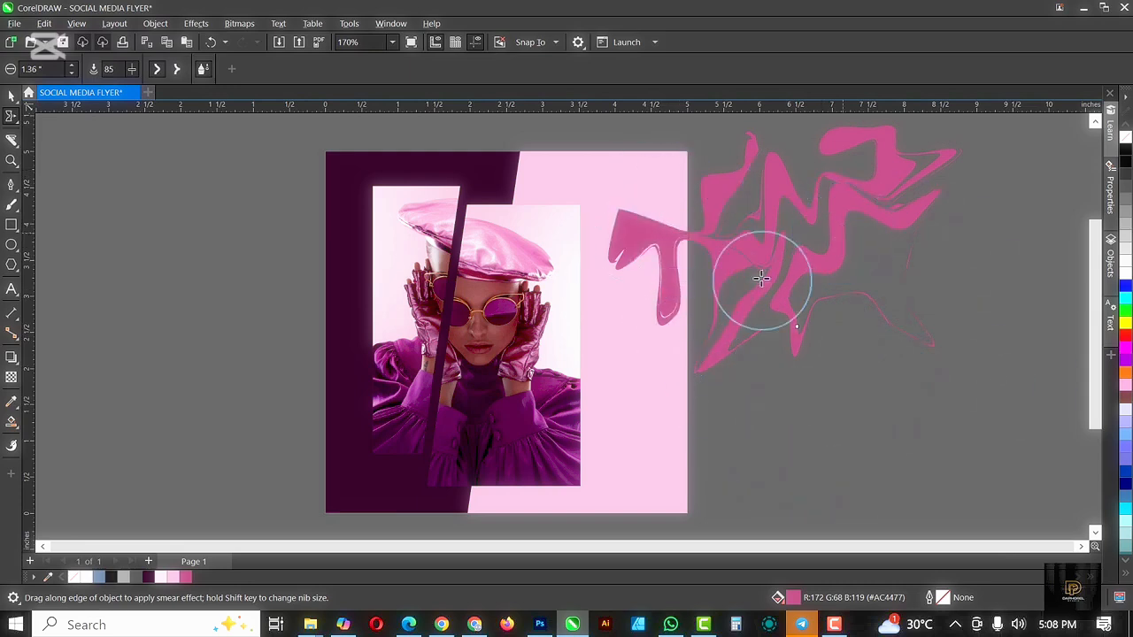
{"action": "left_click_drag", "start_coordinate": [642, 254], "coordinate": [660, 324]}
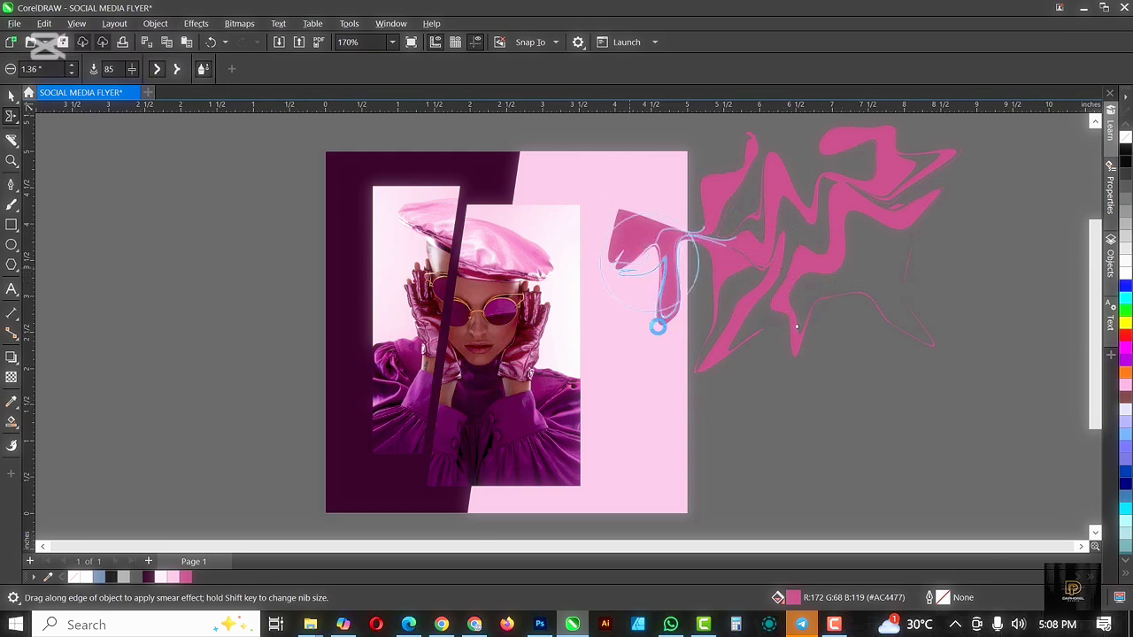
{"action": "mouse_move", "coordinate": [674, 259]}
{"action": "left_mouse_down"}
{"action": "mouse_move", "coordinate": [620, 157]}
{"action": "mouse_move", "coordinate": [644, 193]}
{"action": "left_mouse_up"}
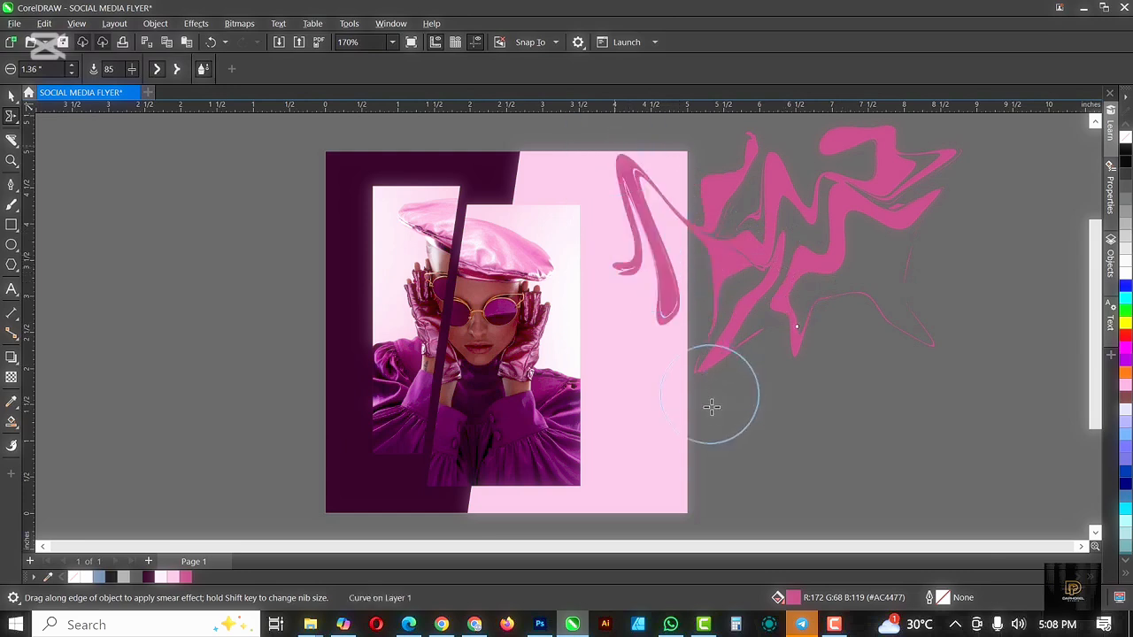
{"action": "left_click_drag", "start_coordinate": [706, 221], "coordinate": [686, 286]}
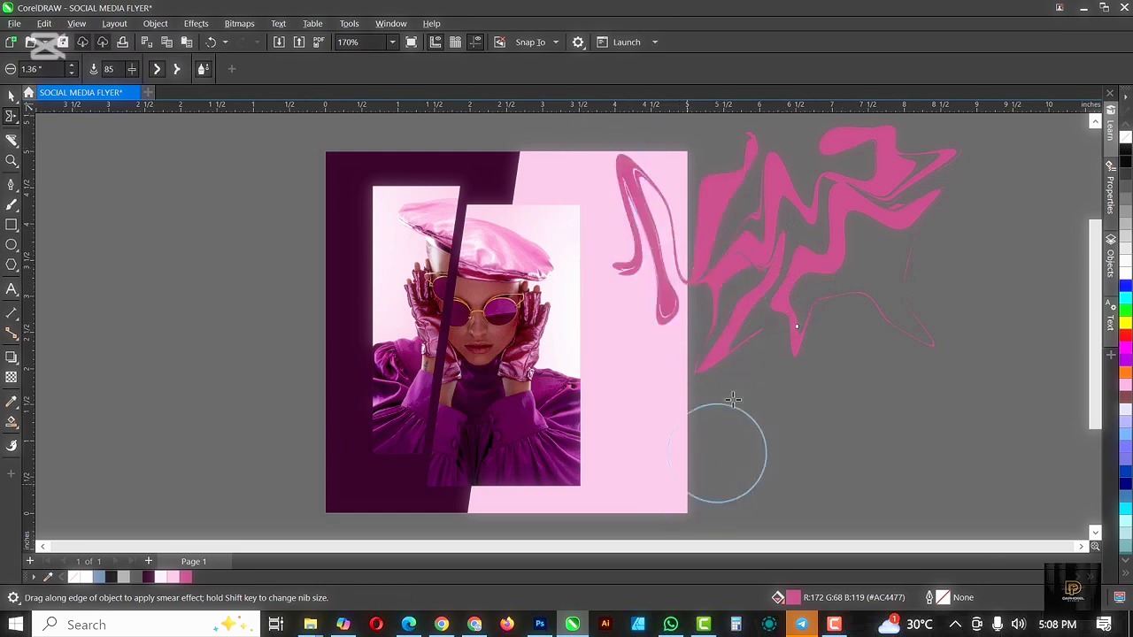
{"action": "left_click_drag", "start_coordinate": [835, 221], "coordinate": [903, 274]}
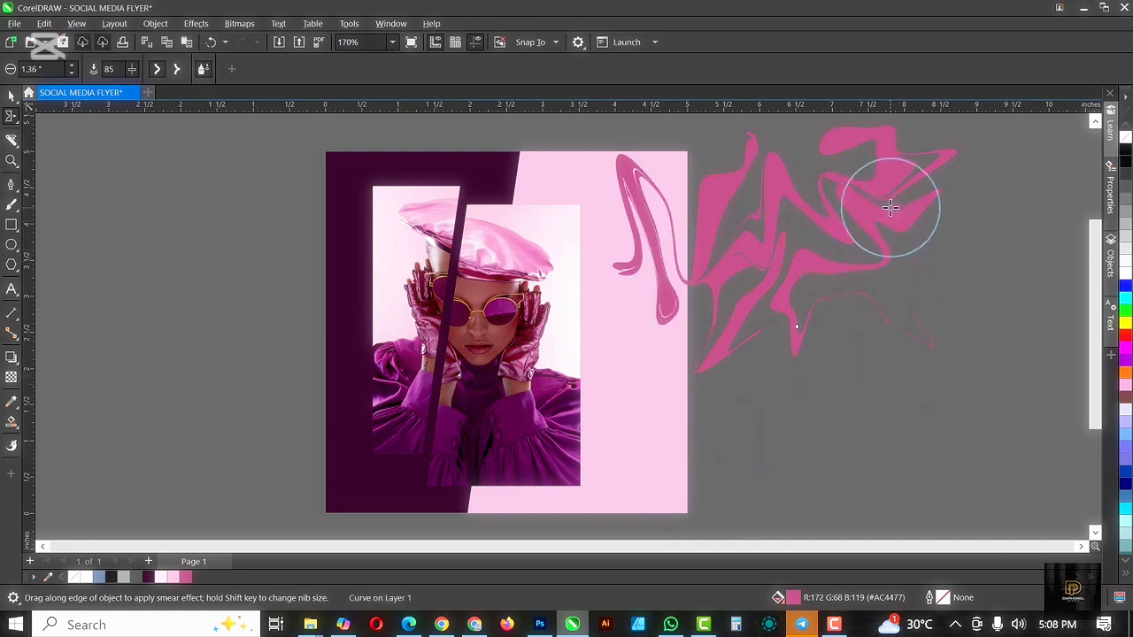
{"action": "left_click_drag", "start_coordinate": [901, 207], "coordinate": [970, 319]}
{"action": "left_click_drag", "start_coordinate": [929, 222], "coordinate": [1027, 159]}
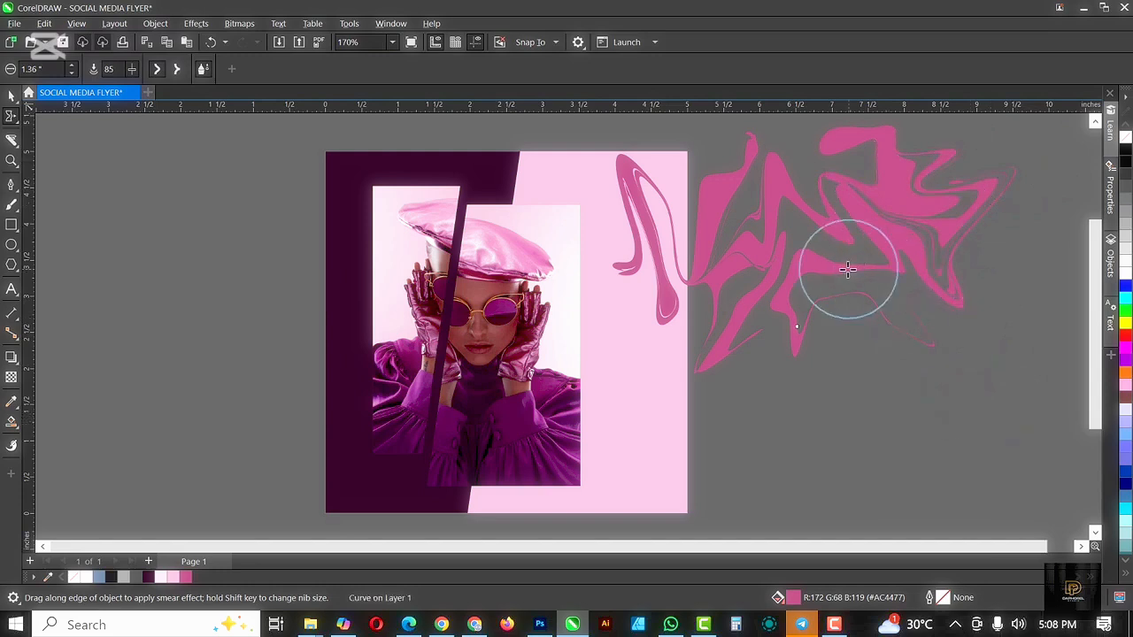
{"action": "left_click_drag", "start_coordinate": [844, 260], "coordinate": [866, 443]}
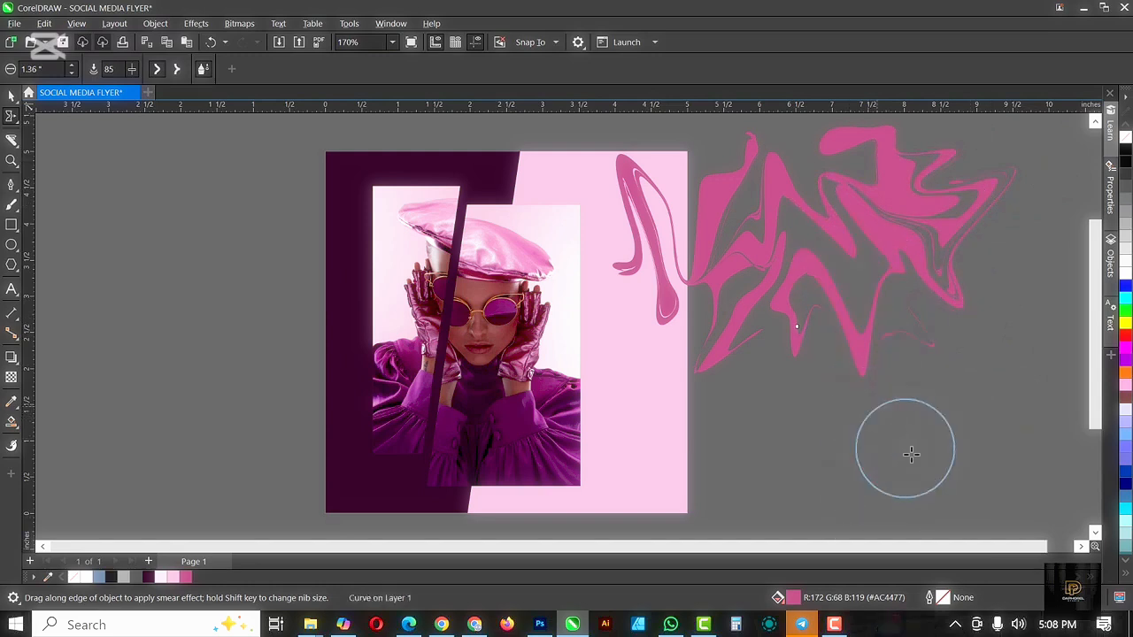
- Centre the smeared shape over the page, scale it to about 146%, and raise it about 0.5 in
{"action": "left_click", "coordinate": [12, 96]}
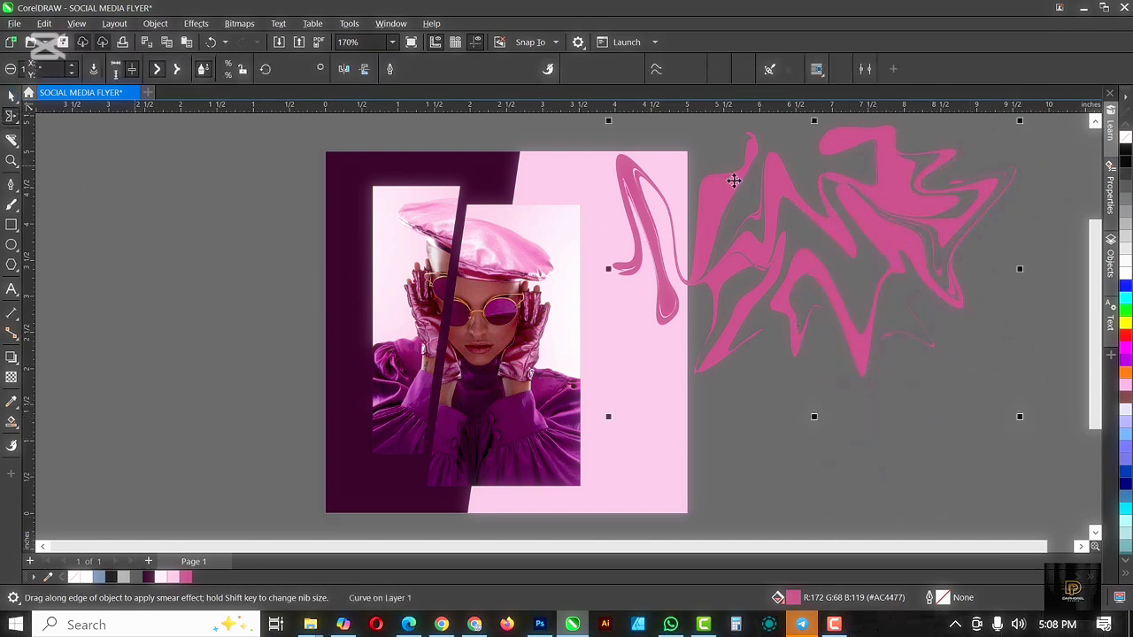
{"action": "left_click_drag", "start_coordinate": [650, 271], "coordinate": [342, 370]}
{"action": "scroll", "coordinate": [519, 253], "scroll_direction": "down", "scroll_amount": 1}
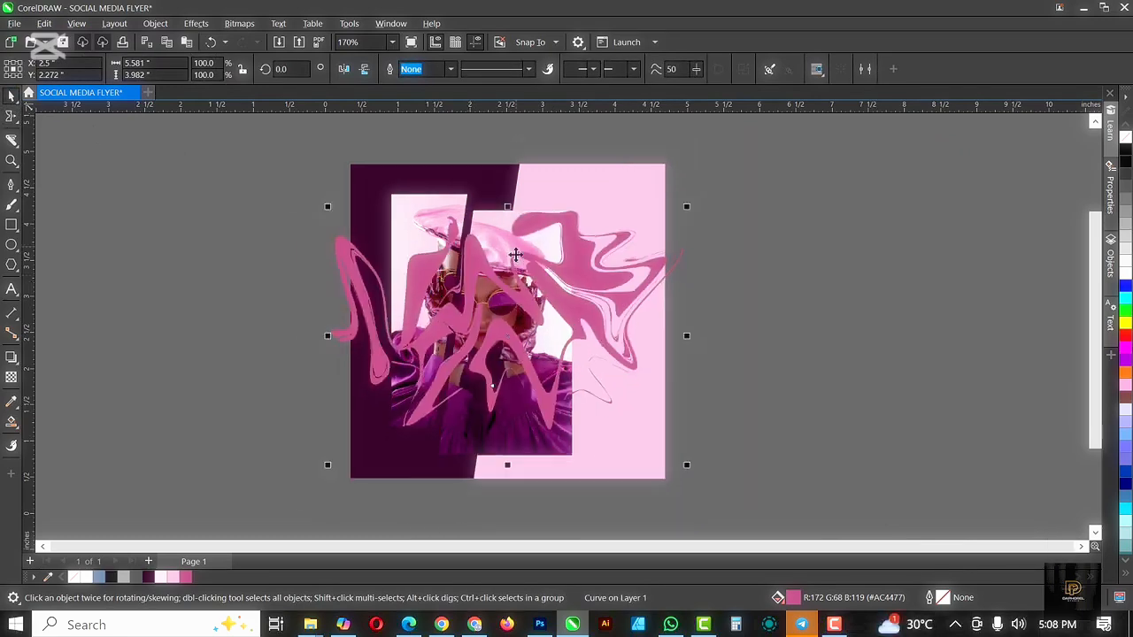
{"action": "scroll", "coordinate": [567, 310], "scroll_direction": "down", "scroll_amount": 1}
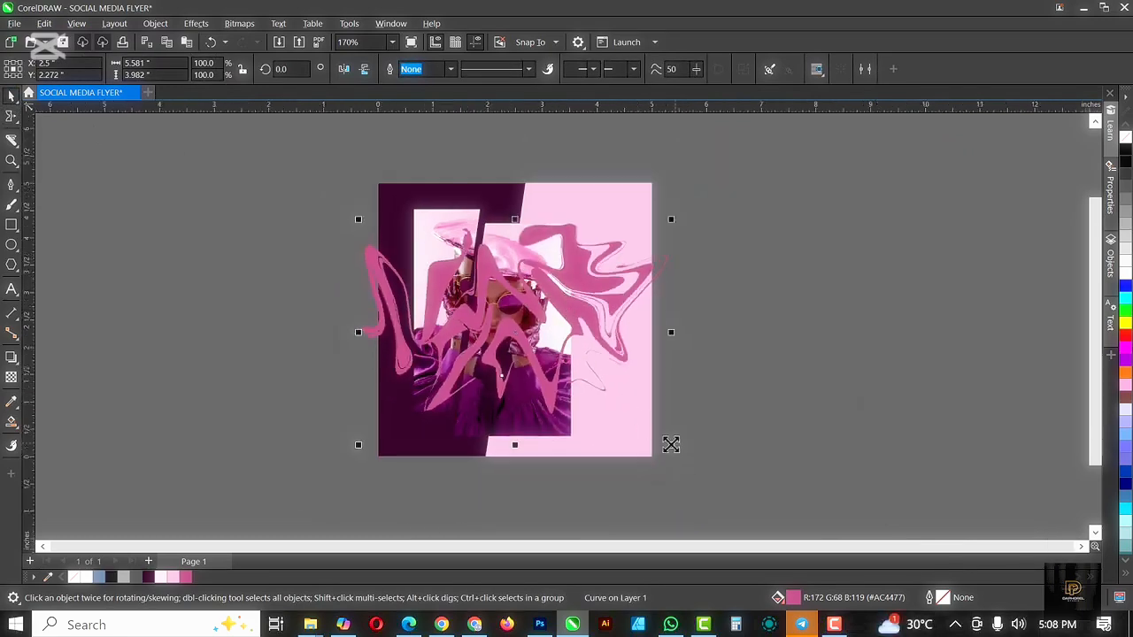
{"action": "left_click_drag", "start_coordinate": [671, 444], "coordinate": [739, 493]}
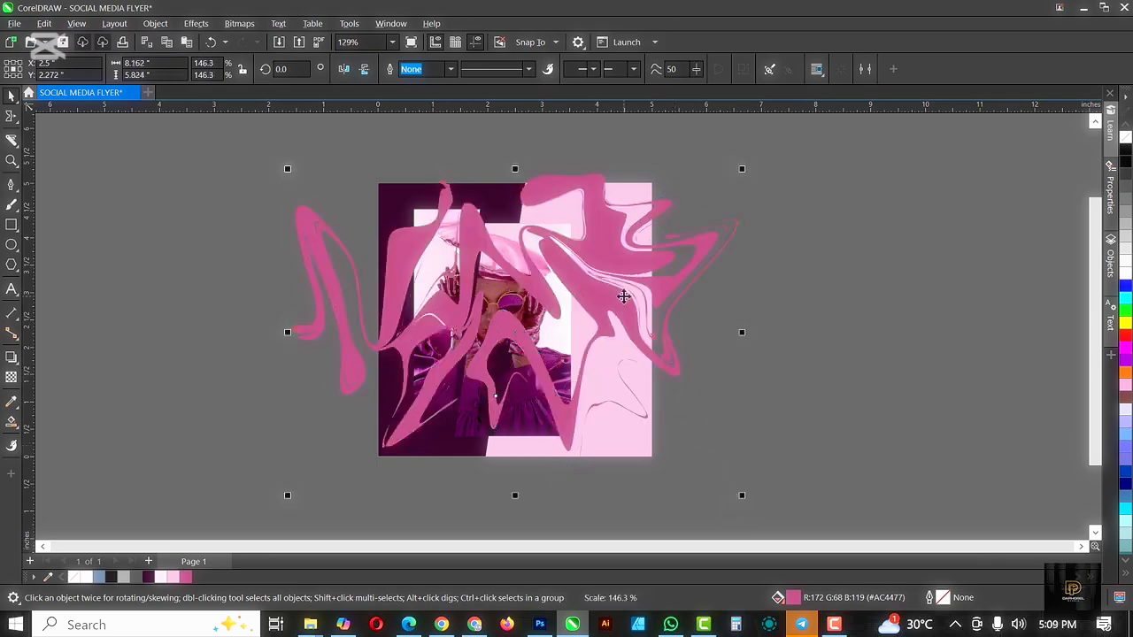
{"action": "left_click_drag", "start_coordinate": [618, 304], "coordinate": [618, 276]}
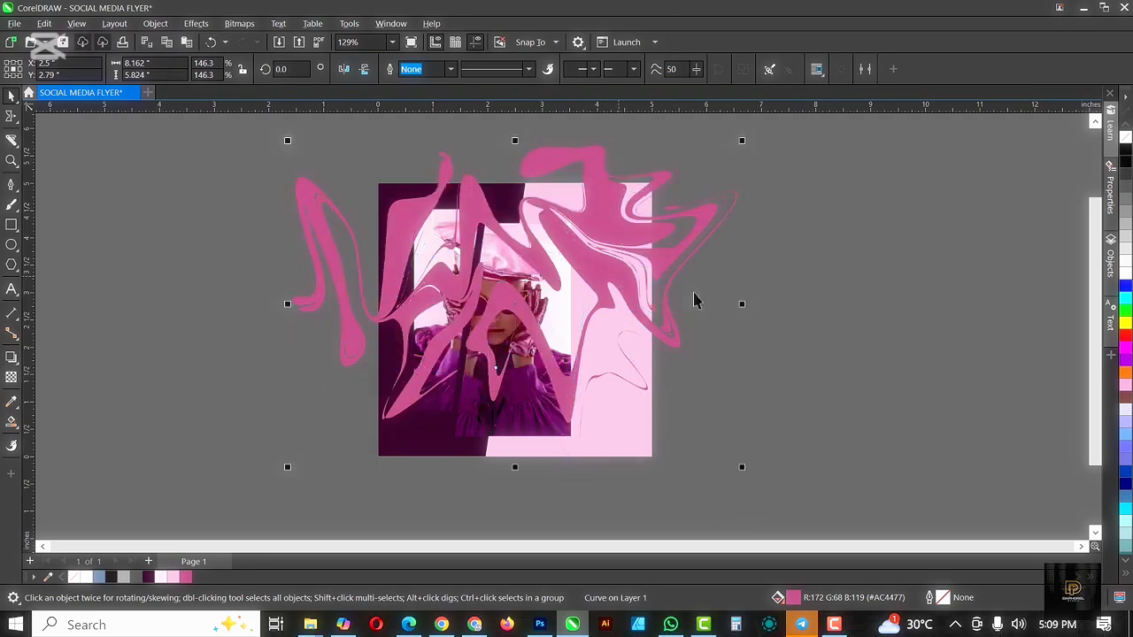
- Give the smeared shape the Overlay merge mode with uniform transparency of 50, and move it down about 1 in
{"action": "left_click", "coordinate": [12, 379]}
{"action": "left_click", "coordinate": [178, 71]}
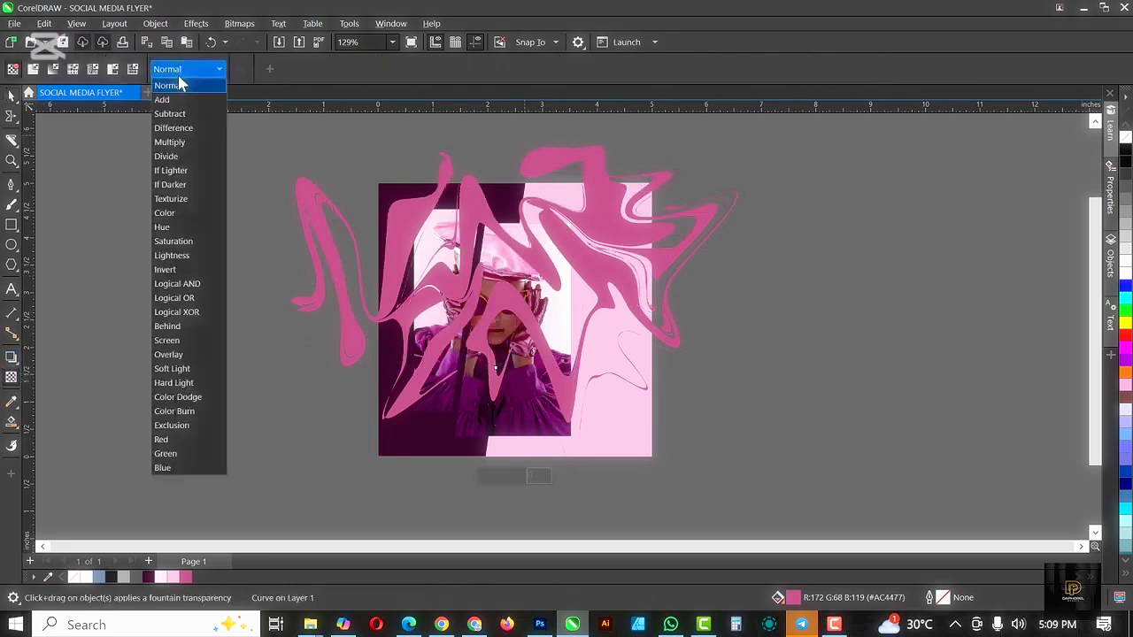
{"action": "left_click", "coordinate": [173, 356]}
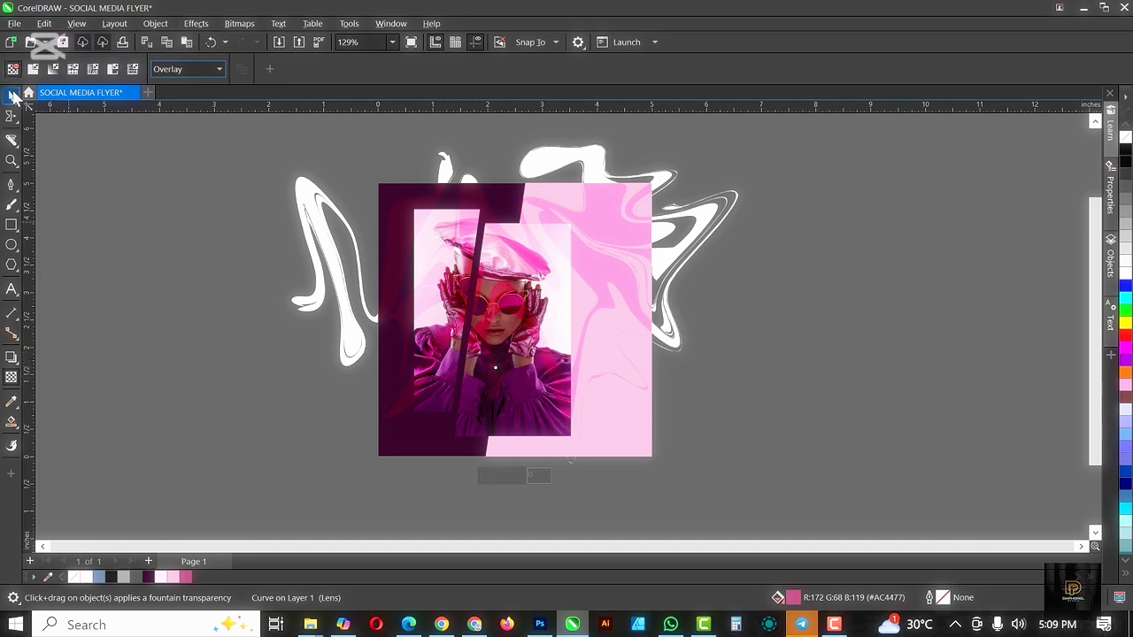
{"action": "left_click", "coordinate": [14, 378]}
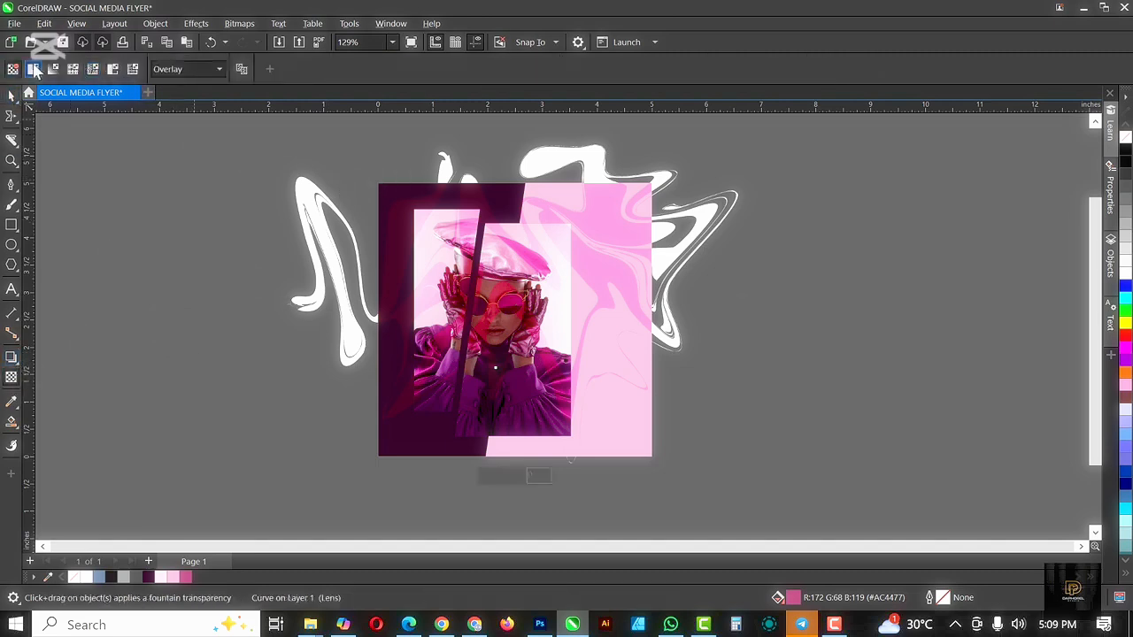
{"action": "left_click", "coordinate": [34, 70]}
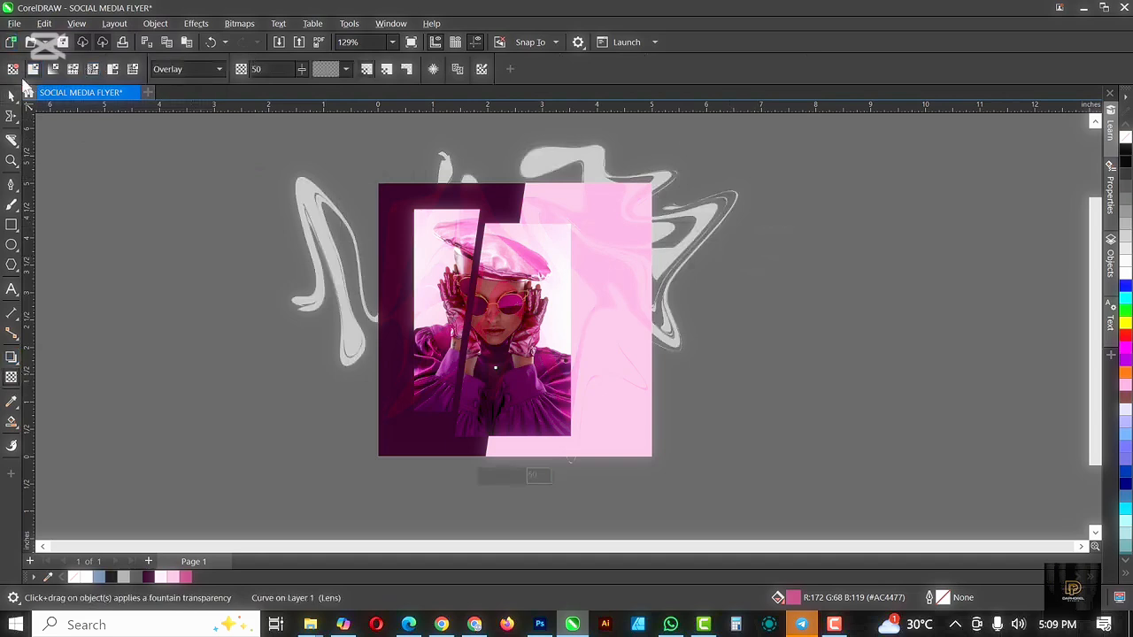
{"action": "left_click", "coordinate": [13, 94]}
{"action": "left_click_drag", "start_coordinate": [616, 232], "coordinate": [626, 288]}
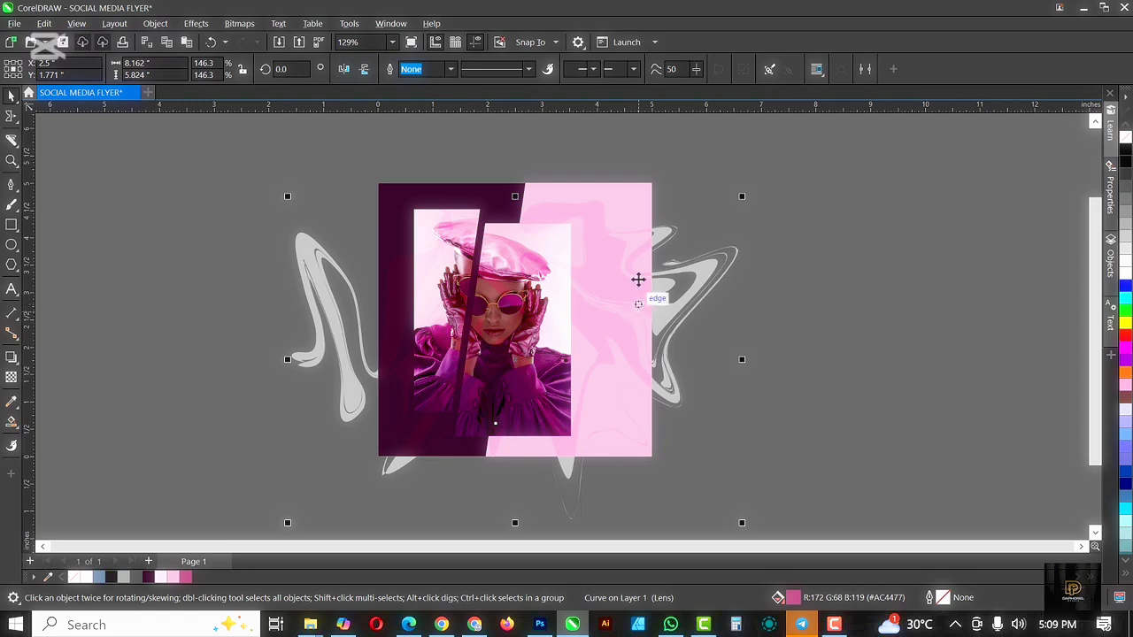
- Define a 5 × 5 in crop area matching the page around the selected liquid shape, snapping its upper-left corner to the page corner
{"action": "left_click", "coordinate": [16, 122]}
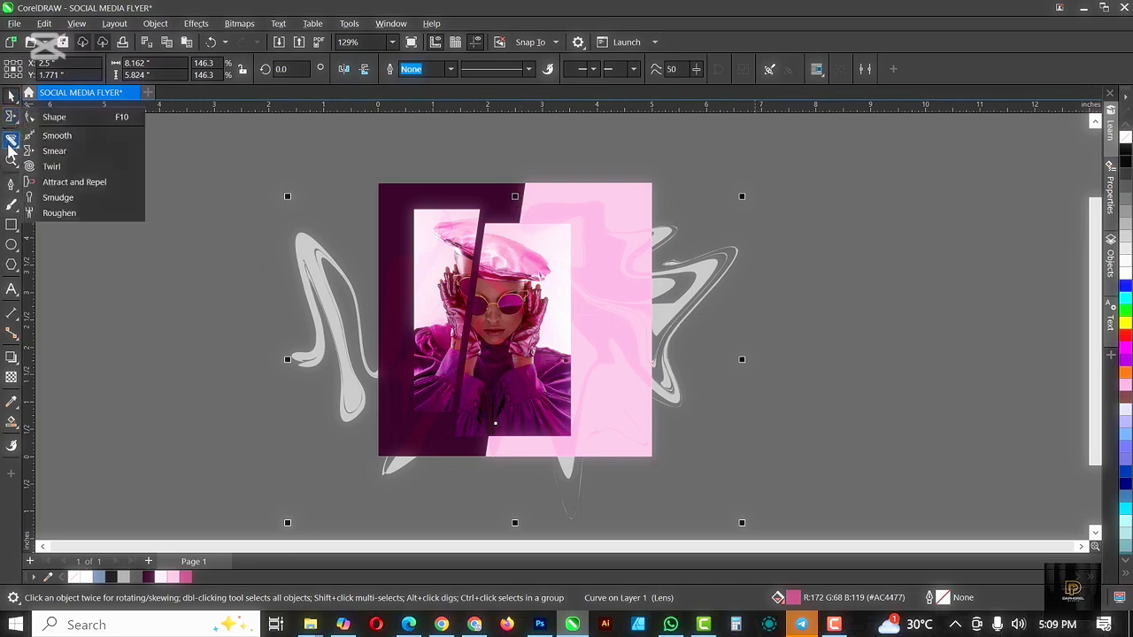
{"action": "left_click", "coordinate": [51, 140]}
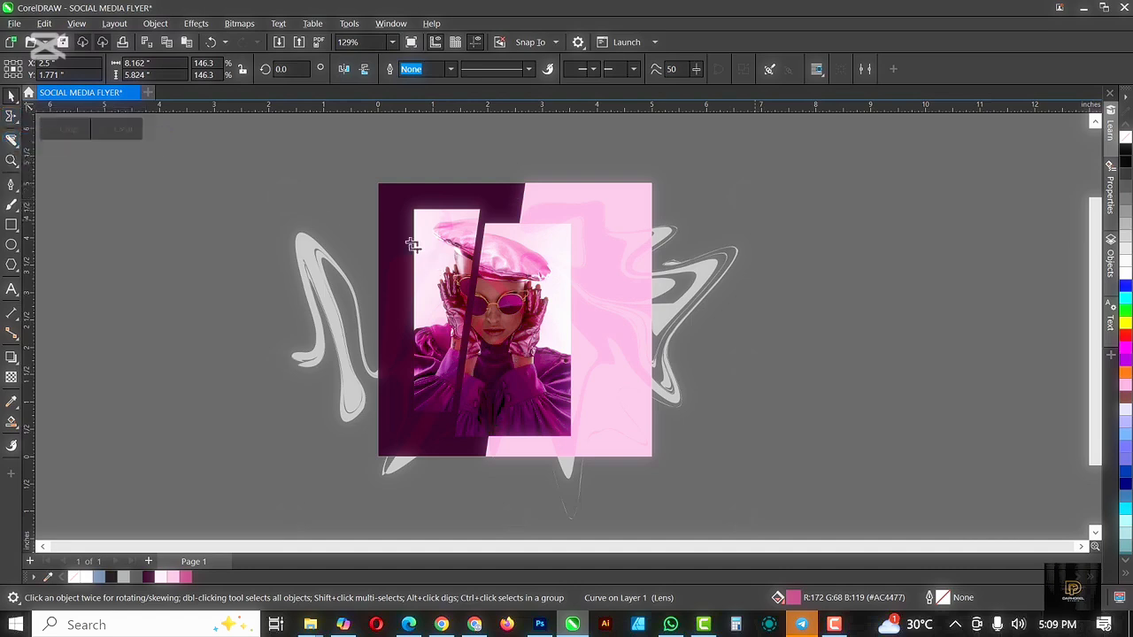
{"action": "left_click_drag", "start_coordinate": [380, 185], "coordinate": [651, 457]}
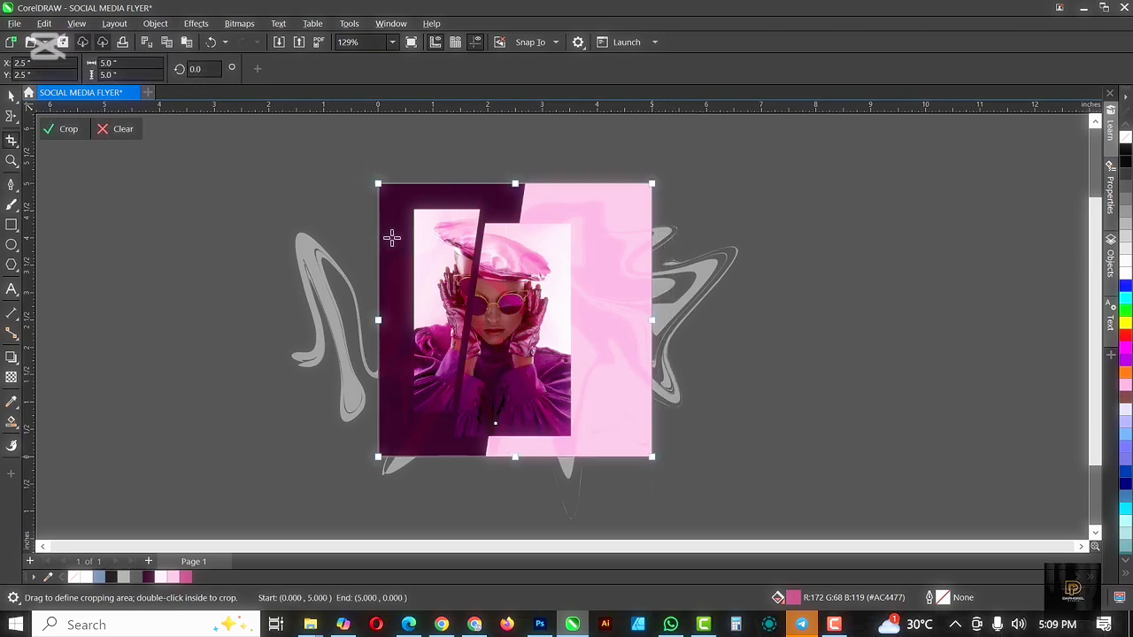
{"action": "scroll", "coordinate": [379, 182], "scroll_direction": "up", "scroll_amount": 5}
{"action": "scroll", "coordinate": [371, 170], "scroll_direction": "up", "scroll_amount": 6}
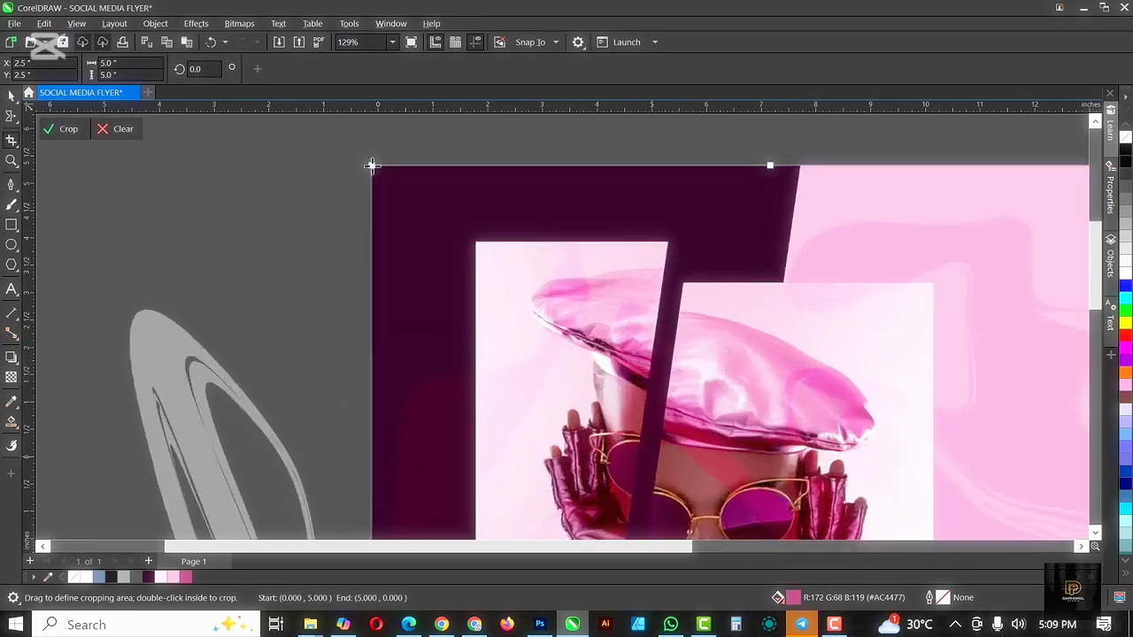
{"action": "scroll", "coordinate": [362, 158], "scroll_direction": "up", "scroll_amount": 6}
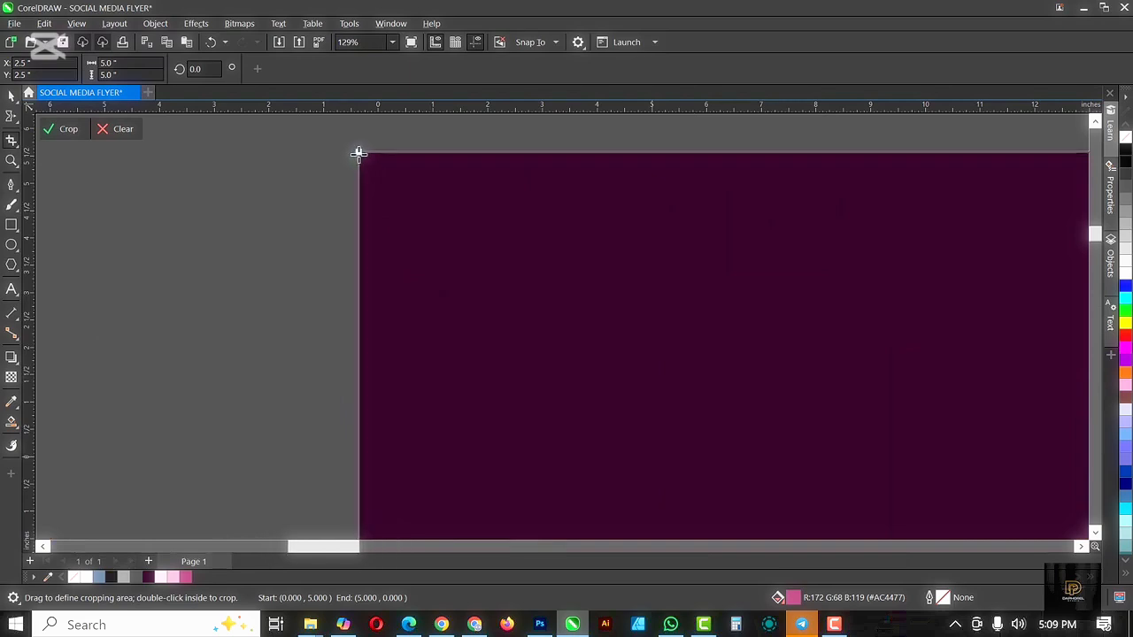
{"action": "scroll", "coordinate": [360, 144], "scroll_direction": "up", "scroll_amount": 8}
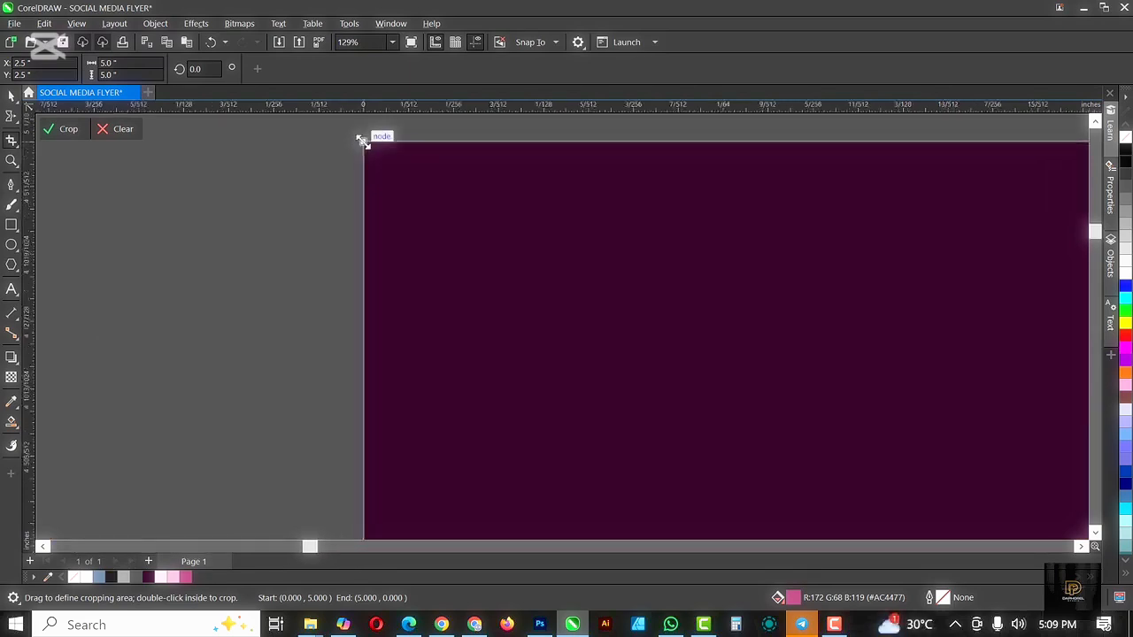
{"action": "left_click_drag", "start_coordinate": [363, 141], "coordinate": [364, 142]}
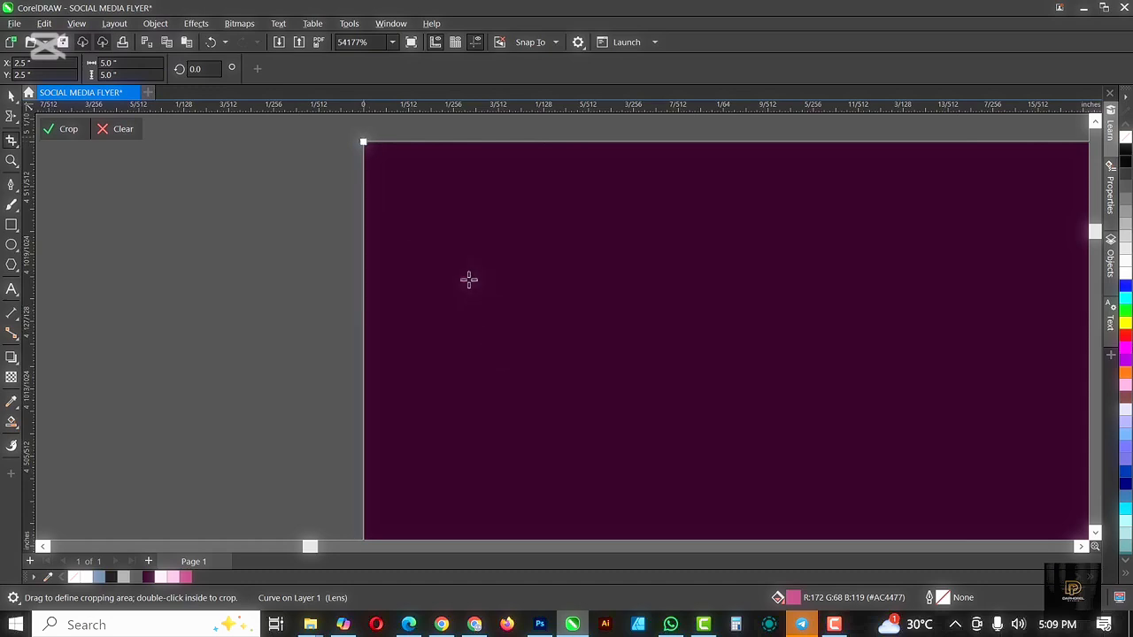
- Check the crop area's lower-left corner against the page and crop away the liquid shape's overhanging parts
{"action": "scroll", "coordinate": [469, 280], "scroll_direction": "down", "scroll_amount": 5}
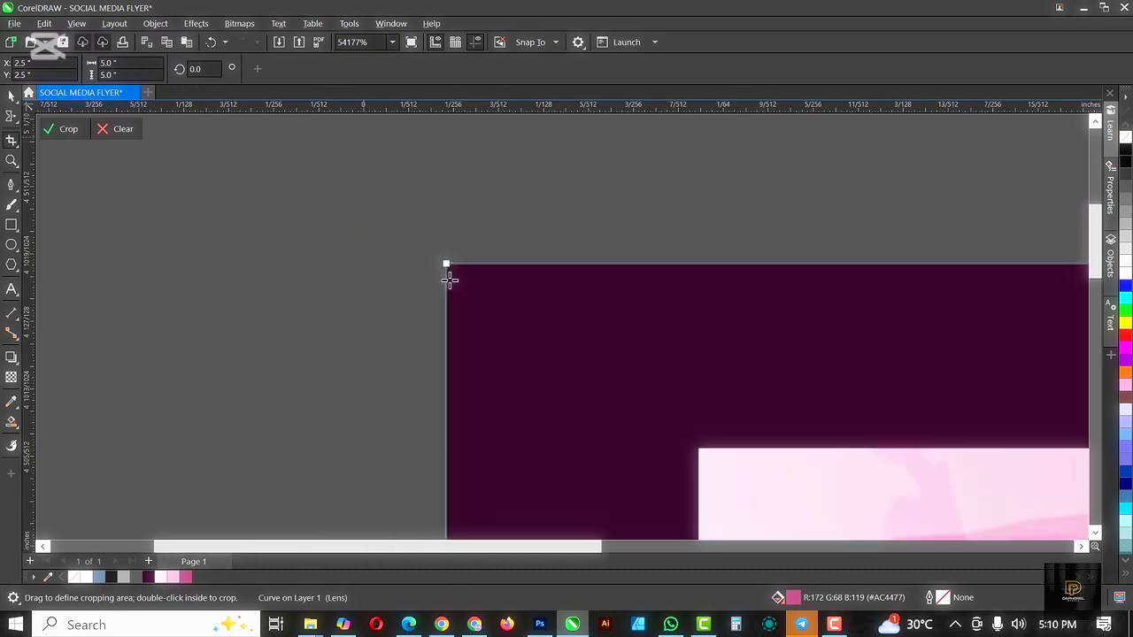
{"action": "scroll", "coordinate": [448, 280], "scroll_direction": "down", "scroll_amount": 5}
{"action": "scroll", "coordinate": [446, 382], "scroll_direction": "up", "scroll_amount": 8}
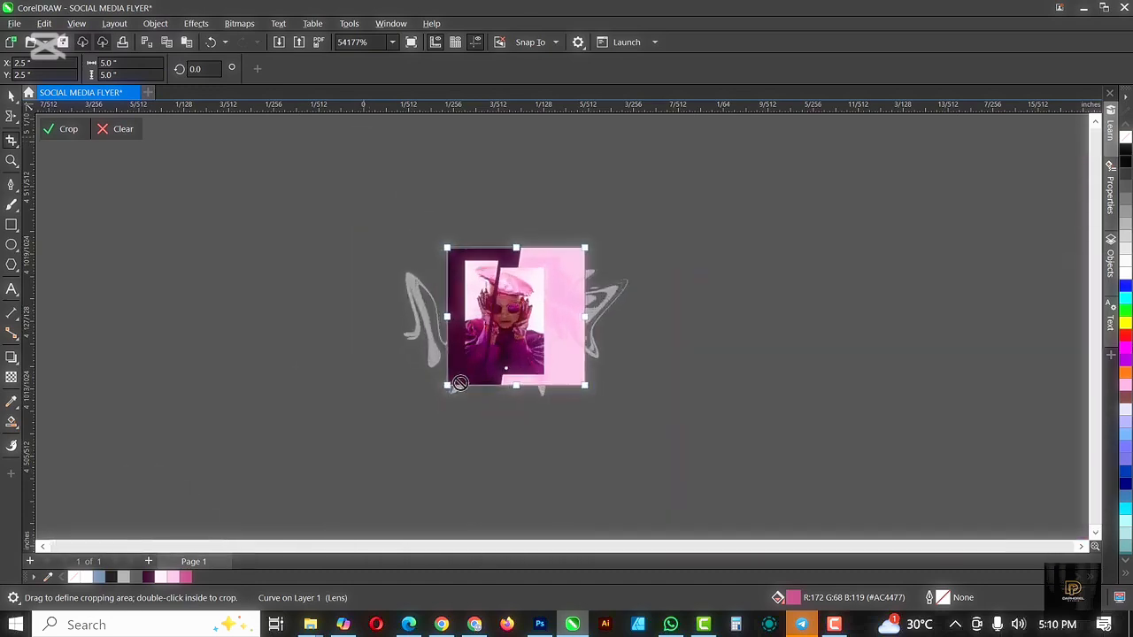
{"action": "scroll", "coordinate": [443, 381], "scroll_direction": "up", "scroll_amount": 3}
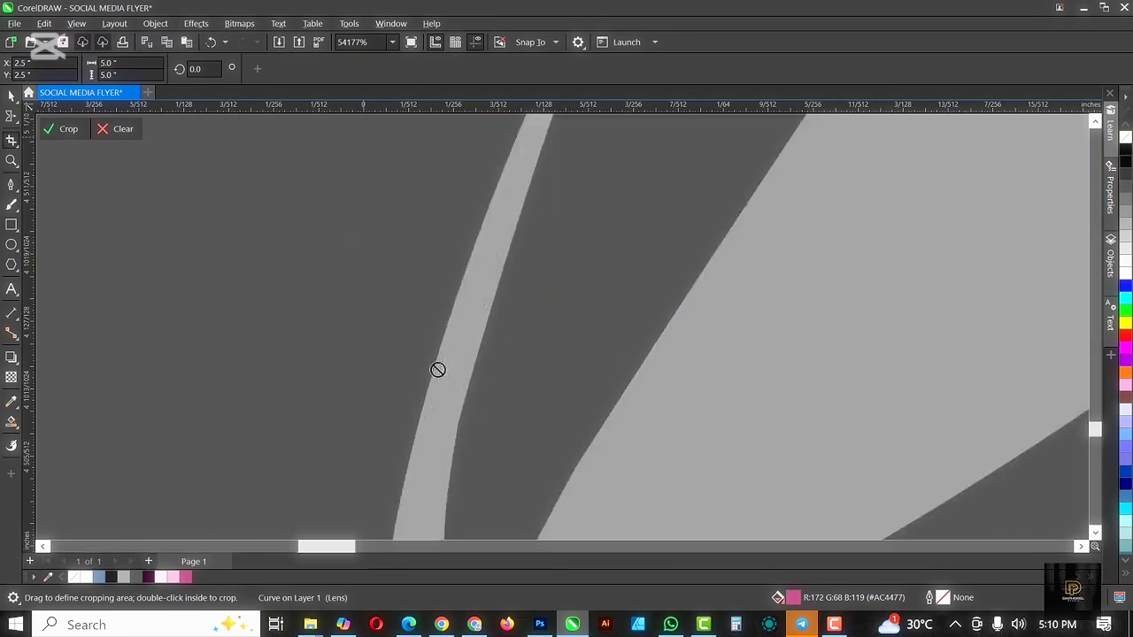
{"action": "scroll", "coordinate": [447, 365], "scroll_direction": "down", "scroll_amount": 2}
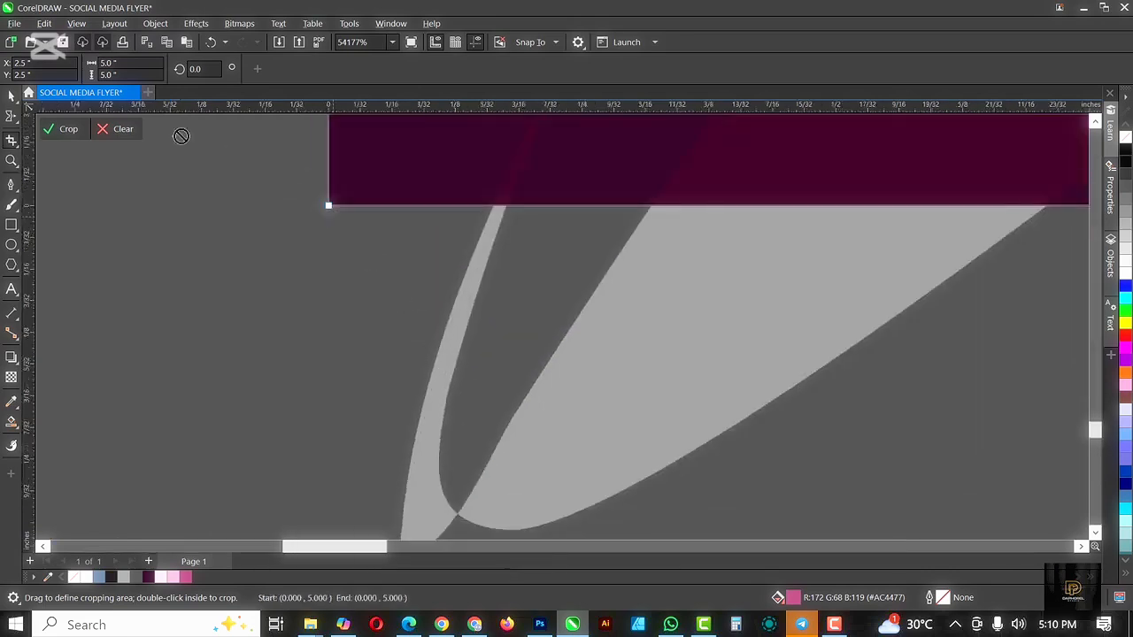
{"action": "scroll", "coordinate": [380, 311], "scroll_direction": "down", "scroll_amount": 6}
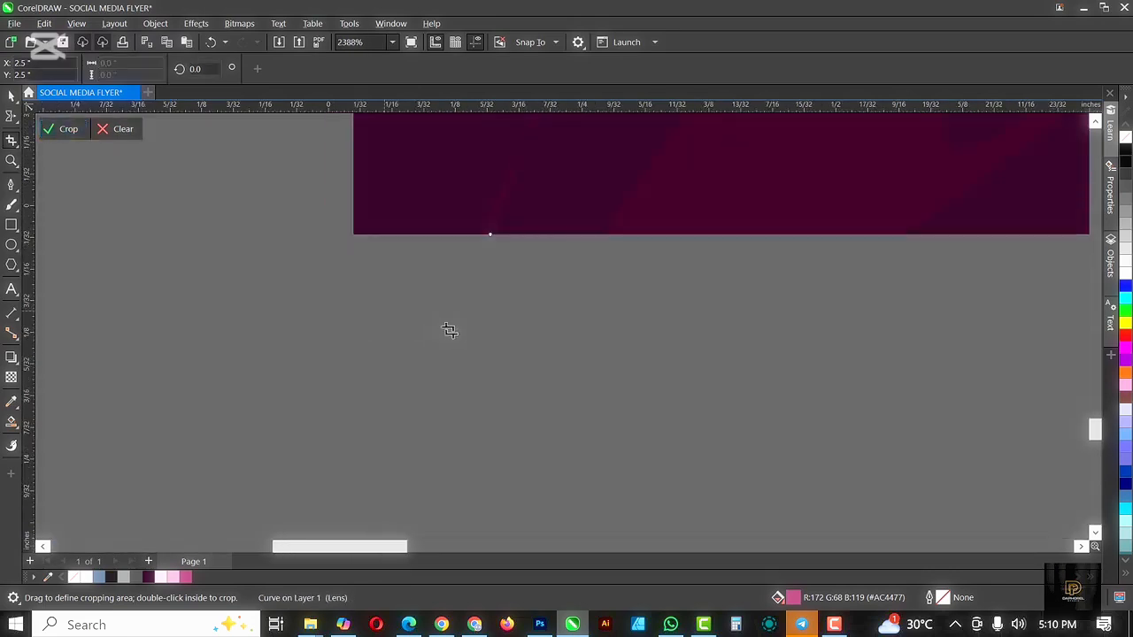
{"action": "scroll", "coordinate": [491, 308], "scroll_direction": "down", "scroll_amount": 5}
{"action": "scroll", "coordinate": [619, 187], "scroll_direction": "up", "scroll_amount": 3}
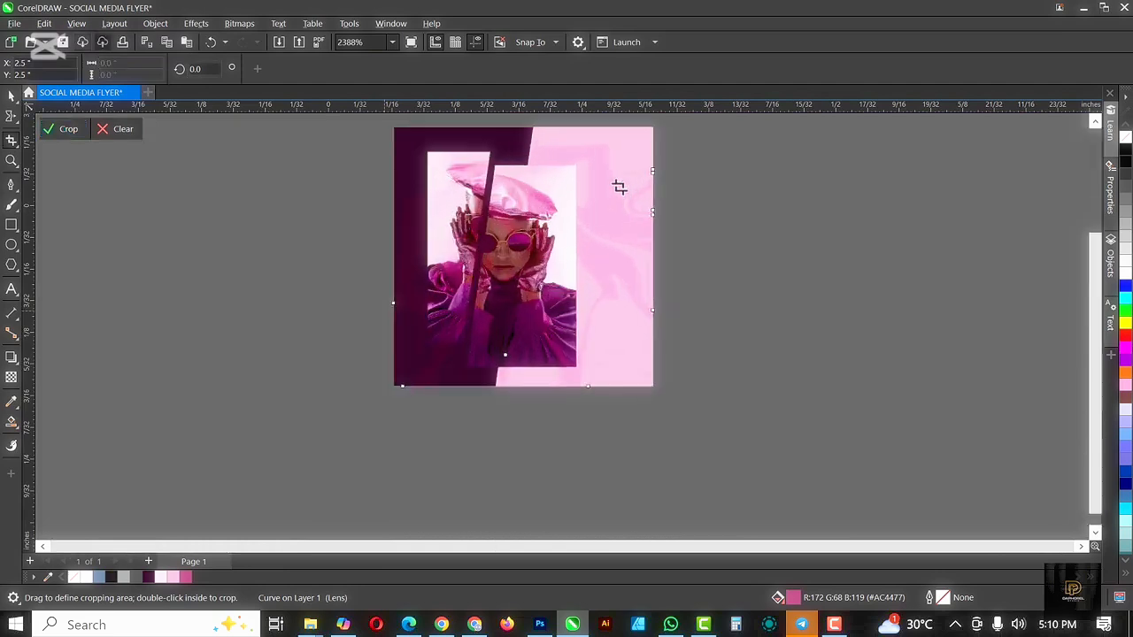
{"action": "scroll", "coordinate": [617, 192], "scroll_direction": "down", "scroll_amount": 3}
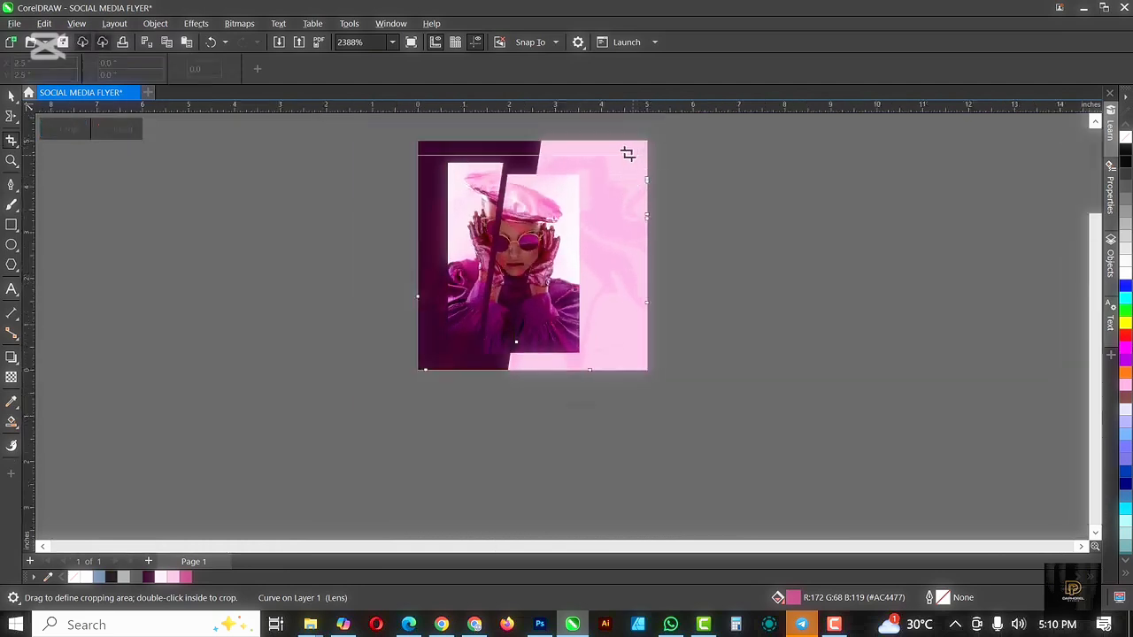
- Try filling the pink background with the dark magenta #7F1D61 sampled from the dress, and undo the fill
{"action": "left_click", "coordinate": [13, 96]}
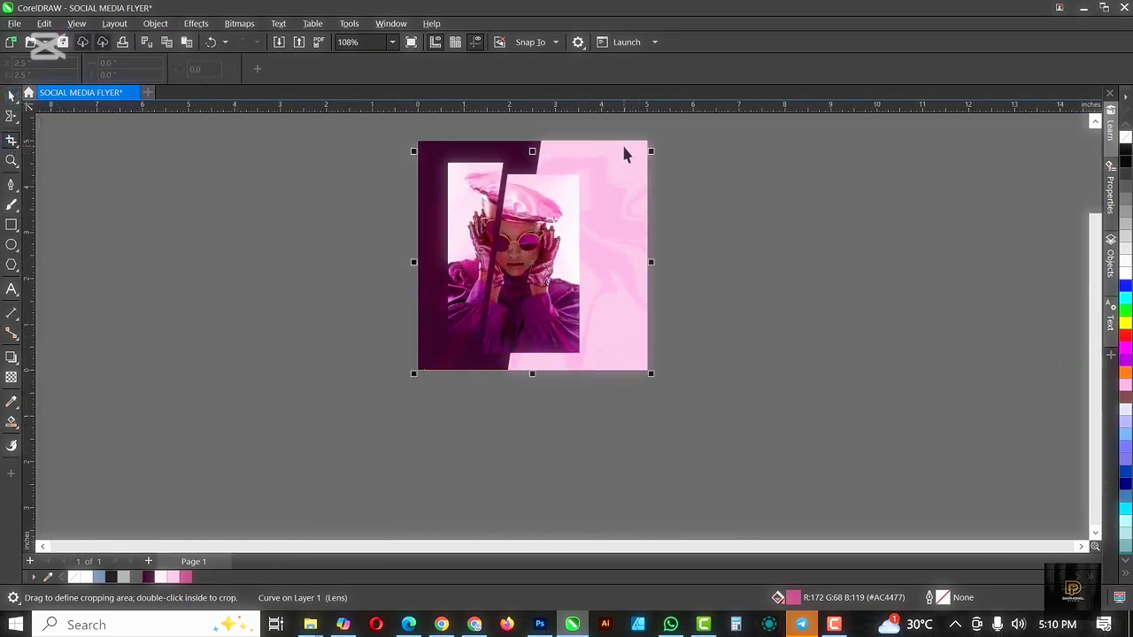
{"action": "left_click", "coordinate": [622, 143]}
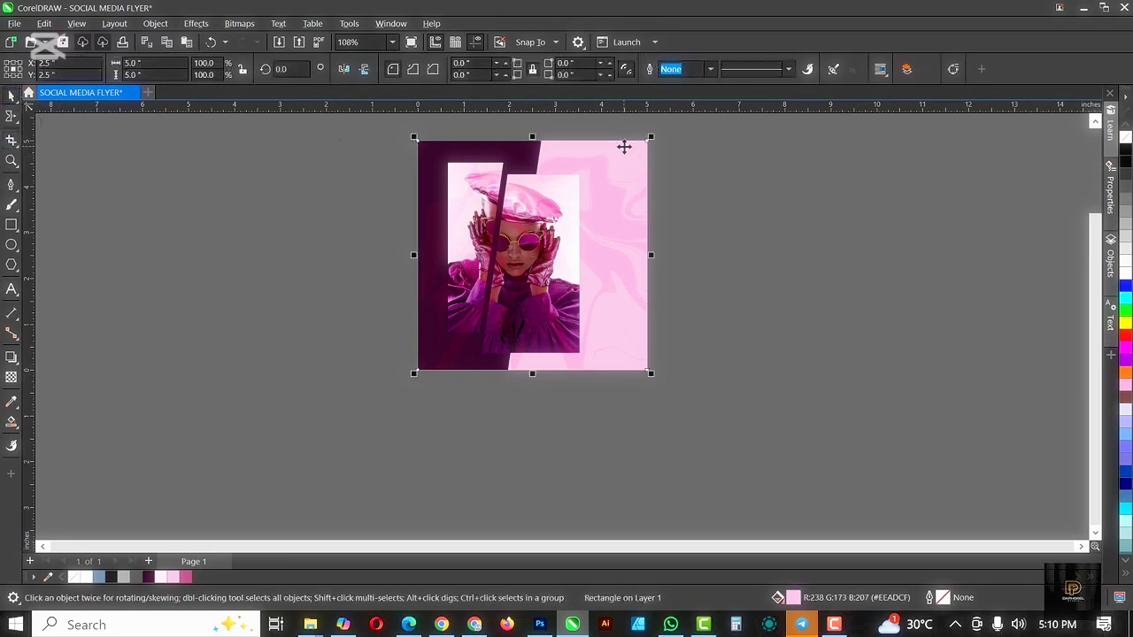
{"action": "left_click", "coordinate": [12, 403]}
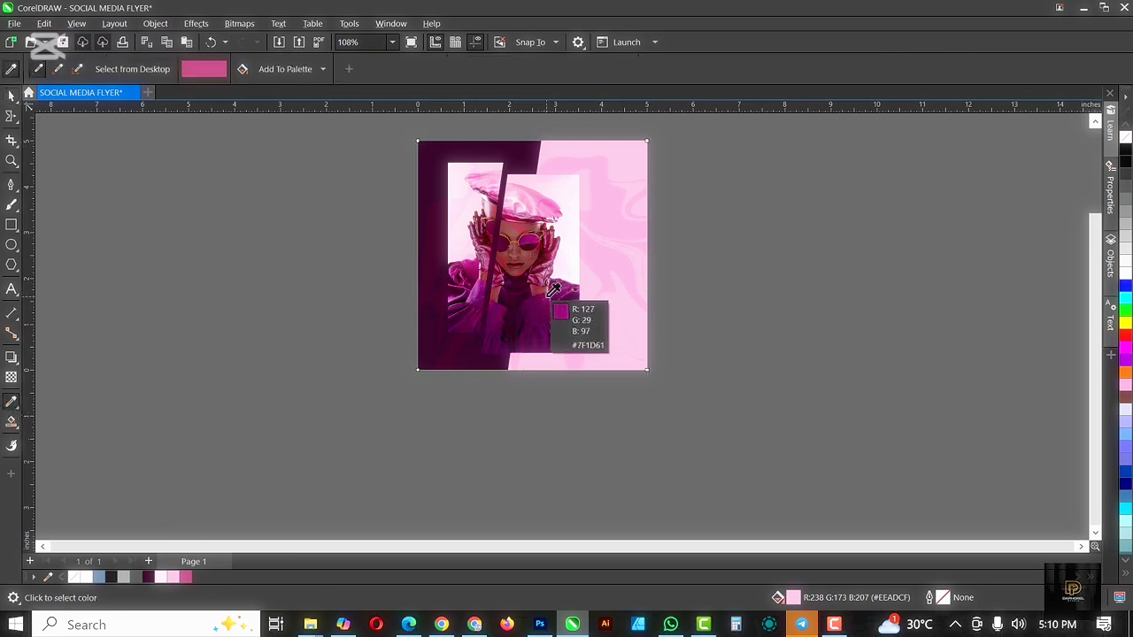
{"action": "left_click", "coordinate": [554, 290]}
{"action": "left_click", "coordinate": [629, 148]}
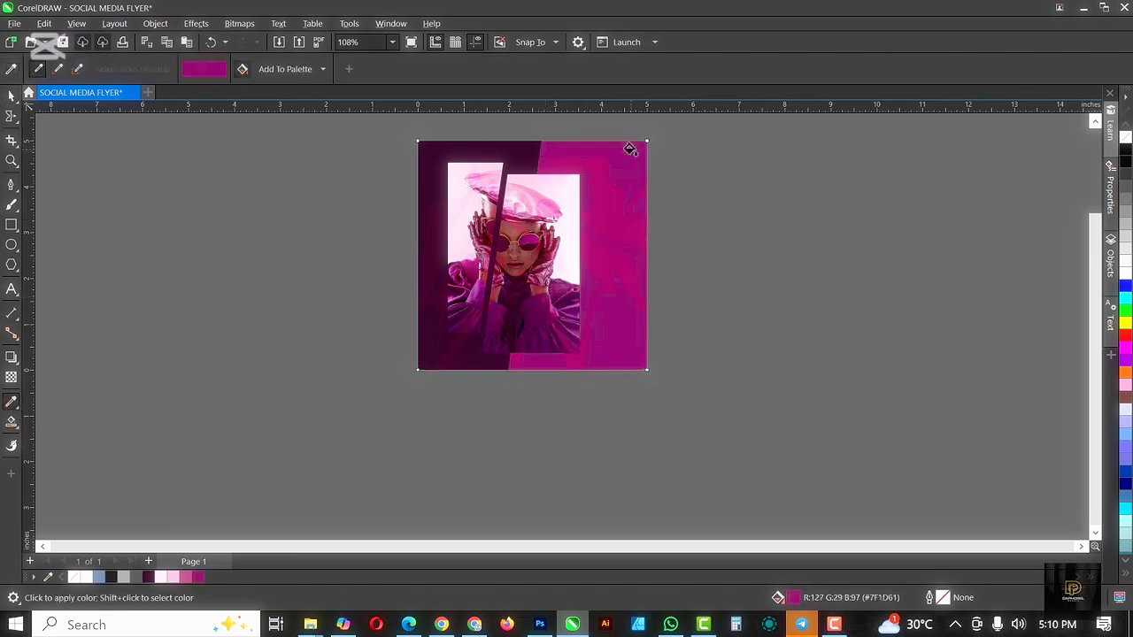
{"action": "key", "text": "ctrl+z"}
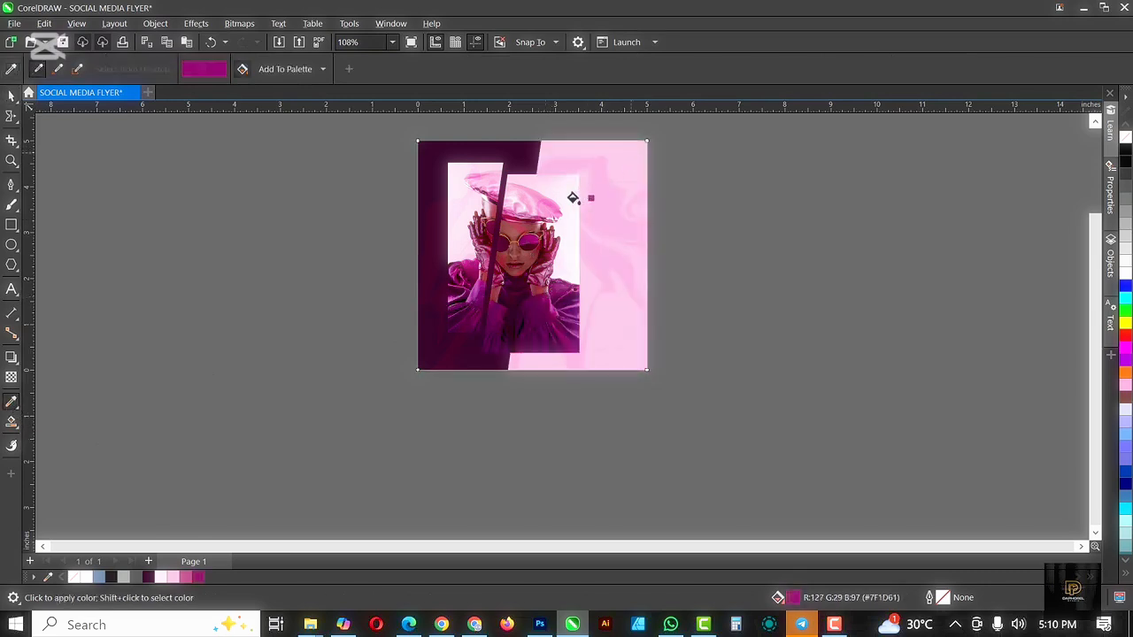
- Try filling the background with a deep pink, #A0376F, sampled from the beret's edge, and undo the fill
{"action": "key", "text": "shift"}
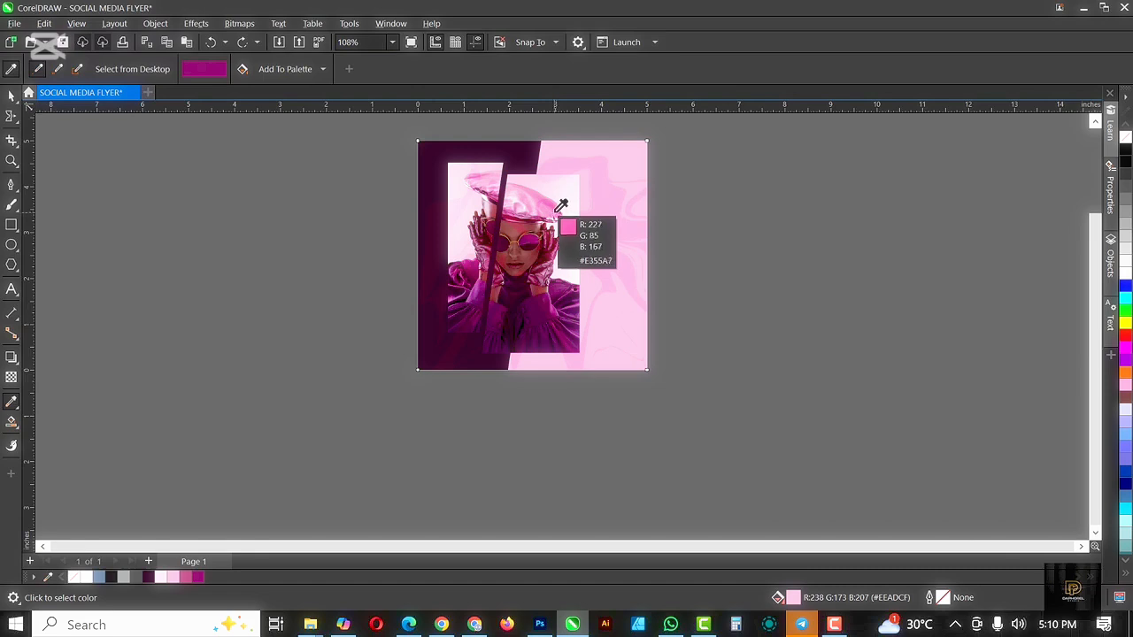
{"action": "left_click", "coordinate": [544, 215]}
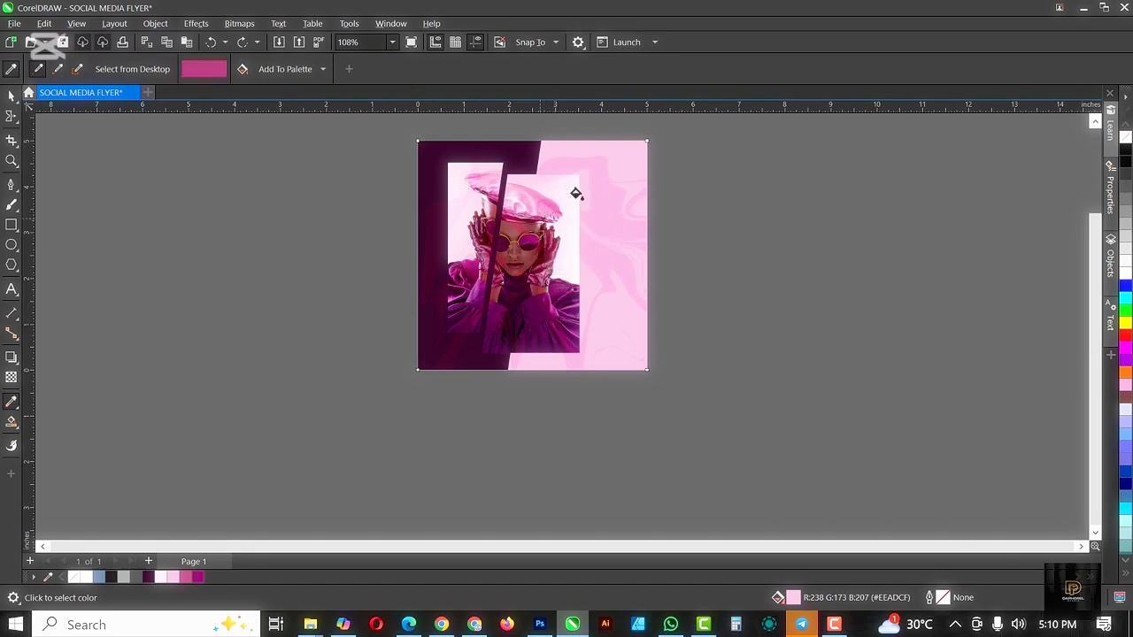
{"action": "left_click", "coordinate": [626, 155]}
{"action": "key", "text": "ctrl+z"}
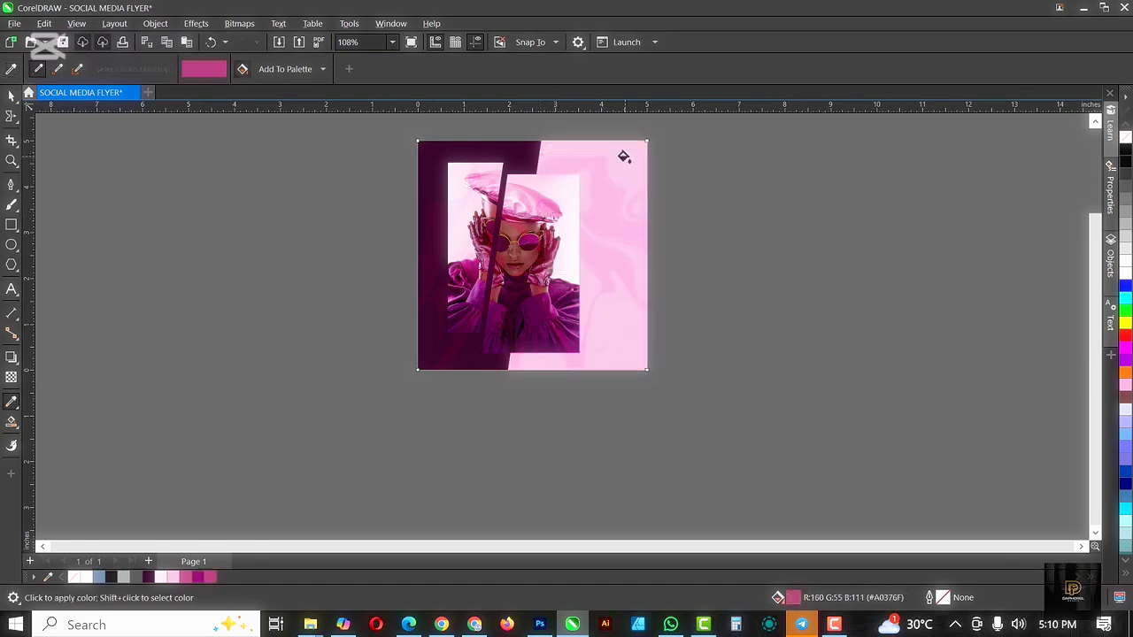
{"action": "key", "text": "space"}
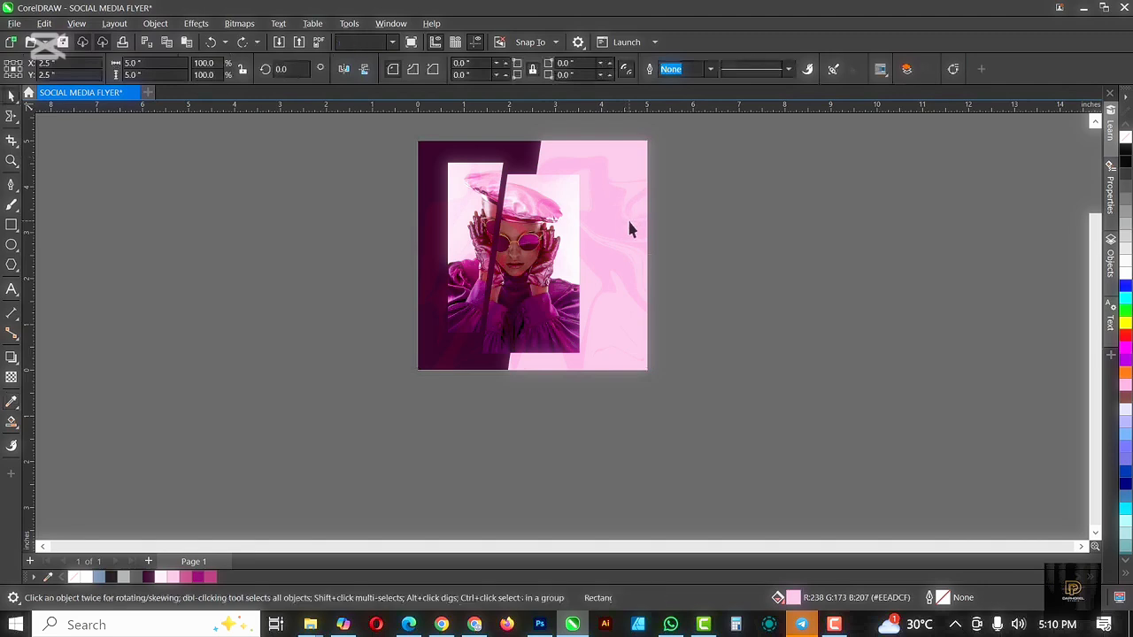
- Raise the cropped liquid shape's uniform transparency to 71, keeping the Overlay merge mode
{"action": "left_click", "coordinate": [627, 217]}
{"action": "left_click", "coordinate": [11, 377]}
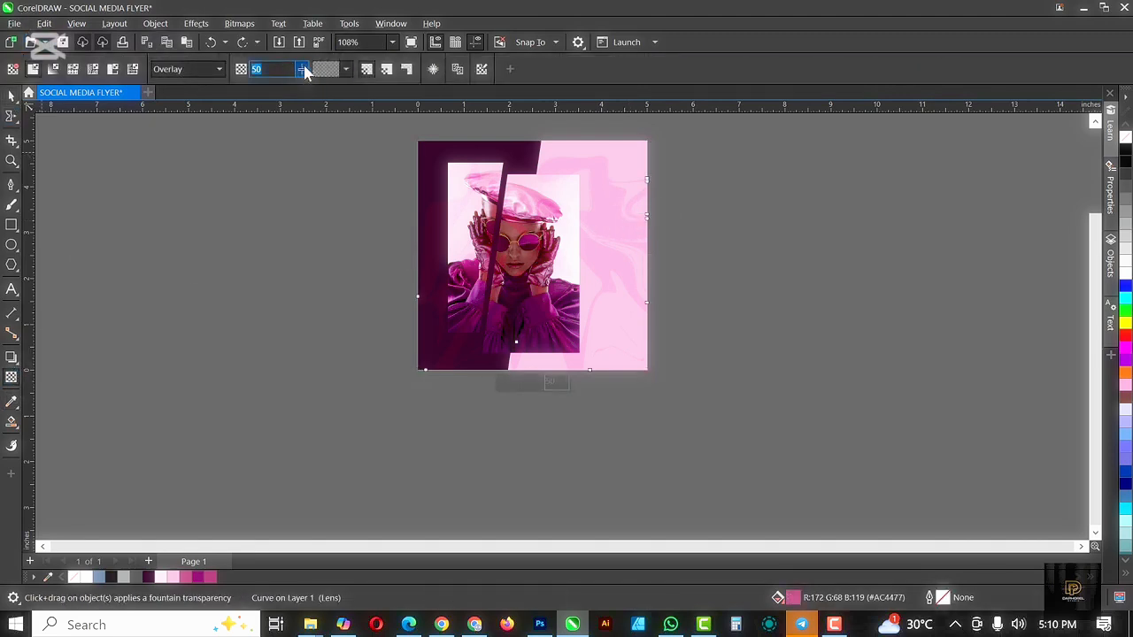
{"action": "mouse_move", "coordinate": [304, 71]}
{"action": "left_mouse_down"}
{"action": "mouse_move", "coordinate": [322, 74]}
{"action": "mouse_move", "coordinate": [293, 71]}
{"action": "left_mouse_up"}
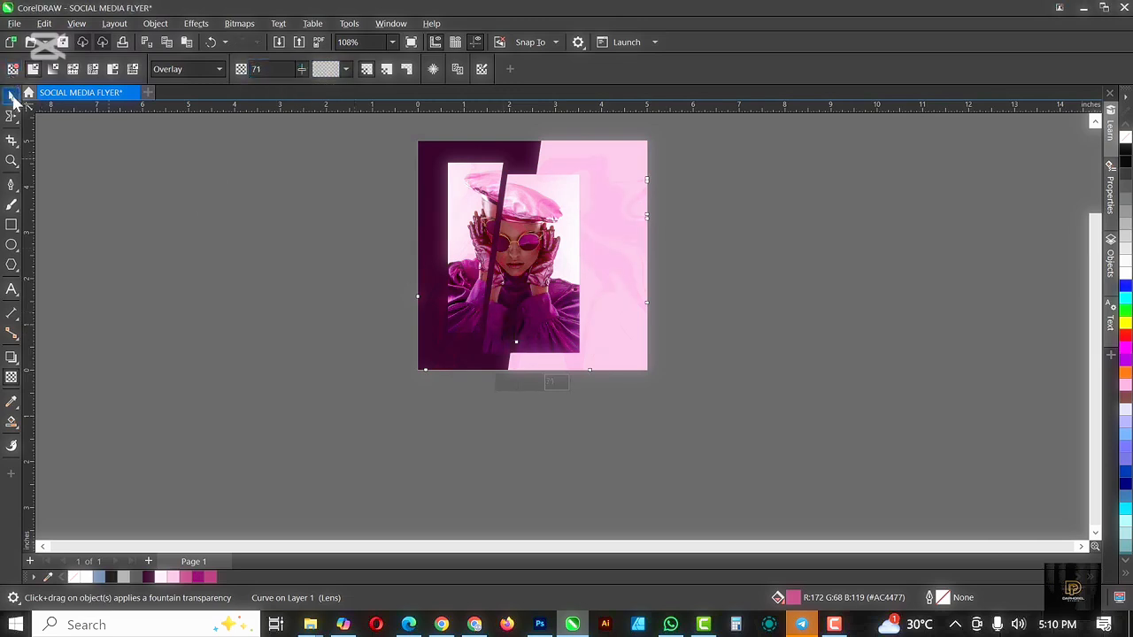
{"action": "left_click", "coordinate": [12, 95]}
{"action": "scroll", "coordinate": [536, 212], "scroll_direction": "up", "scroll_amount": 2}
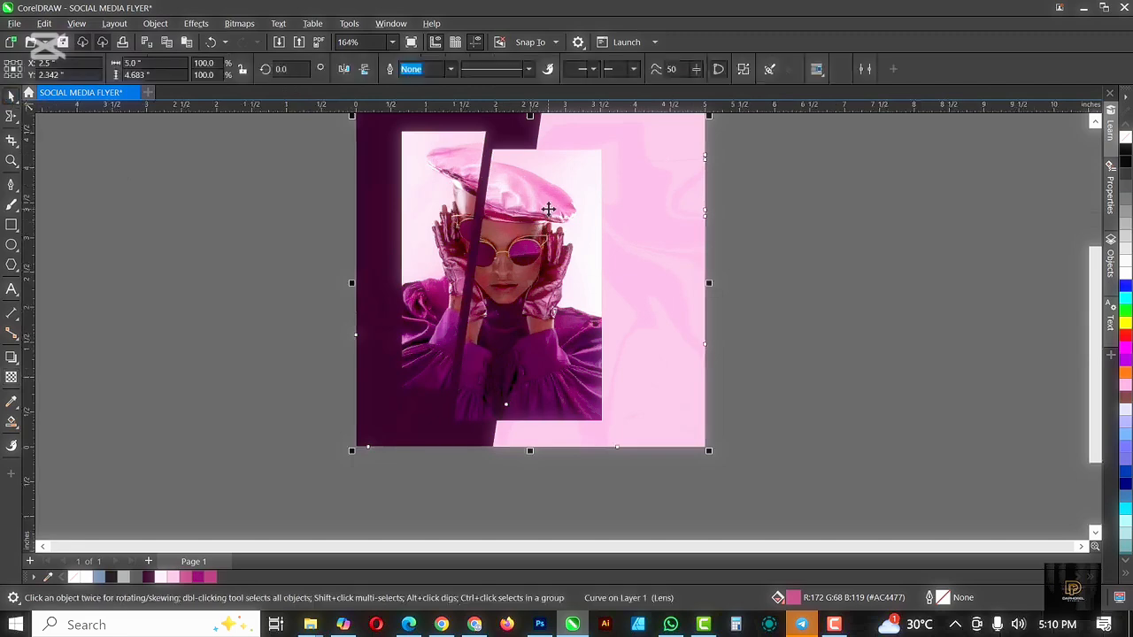
{"action": "scroll", "coordinate": [523, 277], "scroll_direction": "down", "scroll_amount": 1}
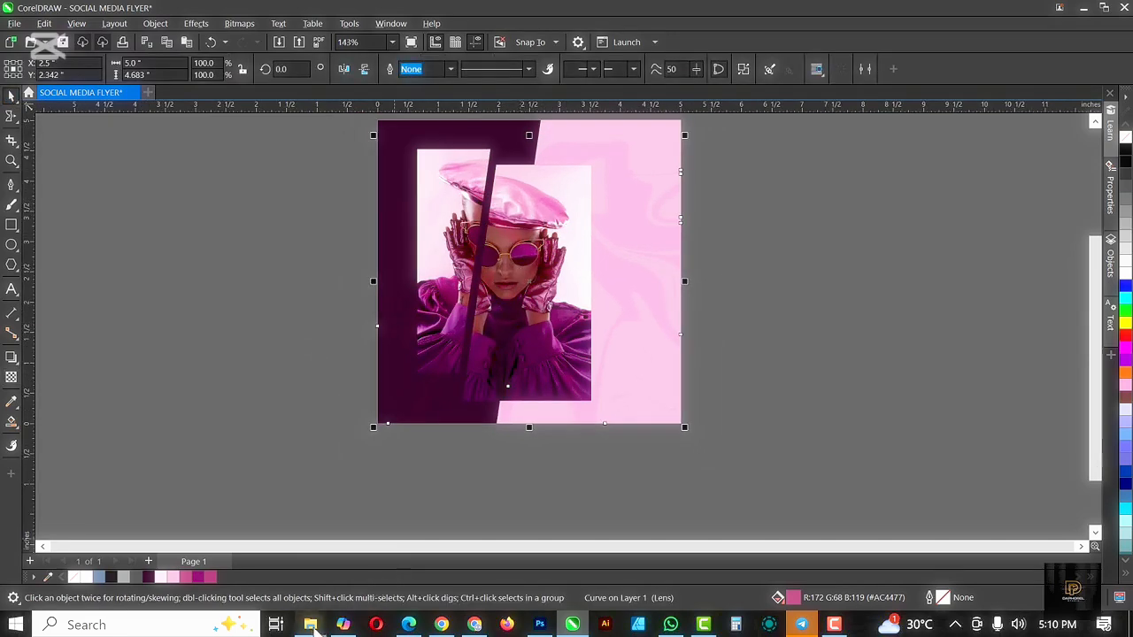
- Import the text artwork from the SOCIAL MEDIA FLYER folder with permanent PANOSE font substitution, and place it on the pink area beside the photo
{"action": "mouse_move", "coordinate": [314, 626]}
{"action": "left_click", "coordinate": [386, 558]}
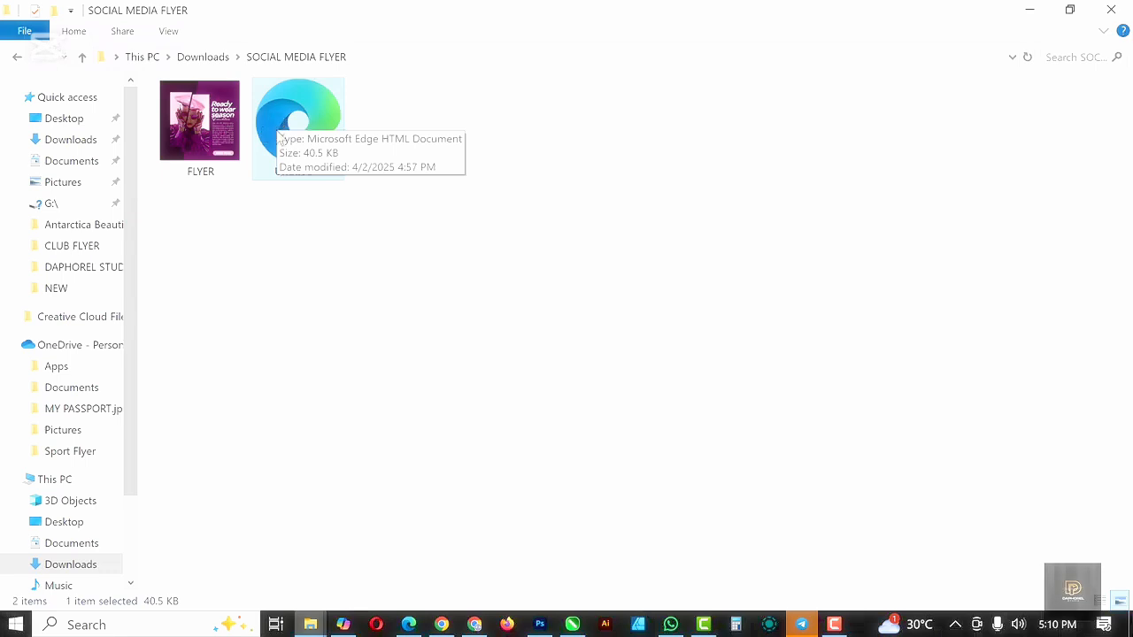
{"action": "left_click_drag", "start_coordinate": [301, 104], "coordinate": [803, 248]}
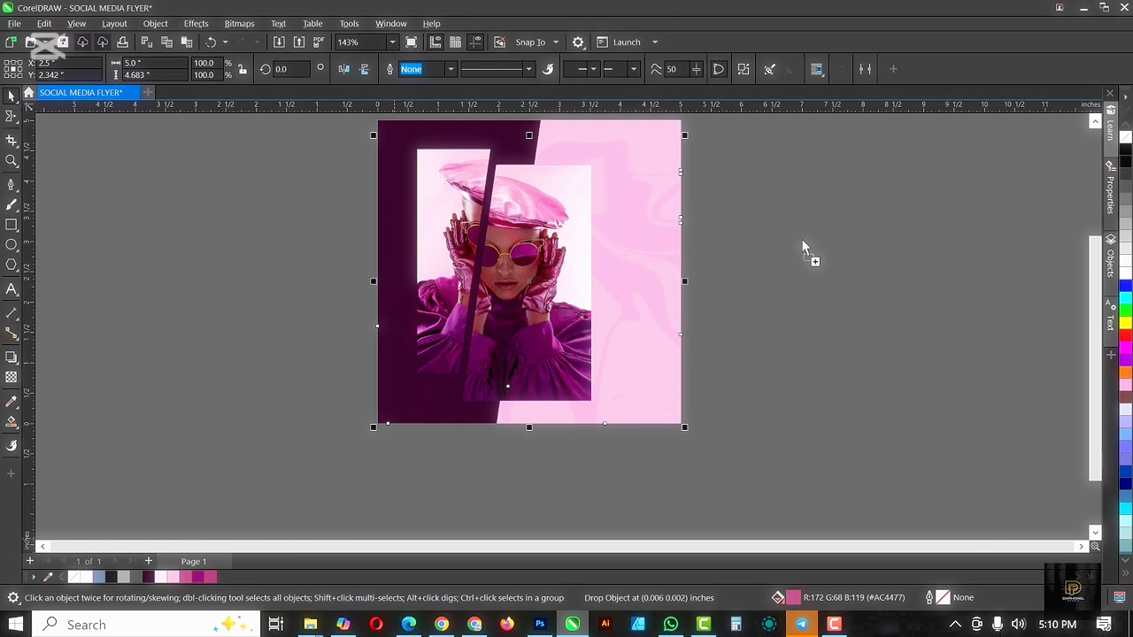
{"action": "left_click_drag", "start_coordinate": [803, 248], "coordinate": [803, 248]}
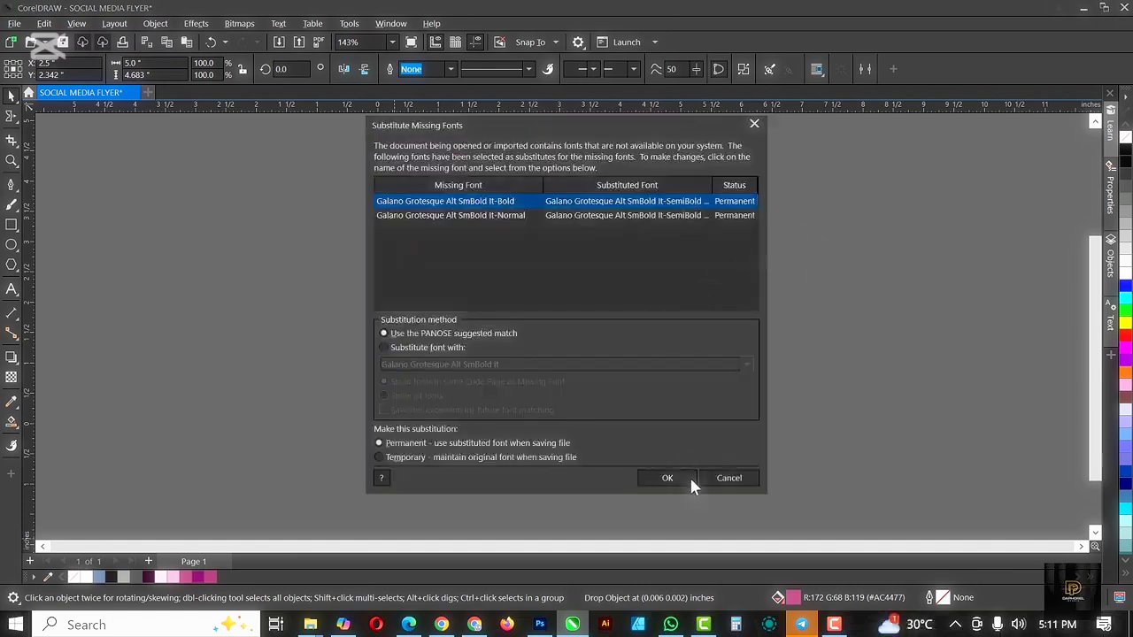
{"action": "left_click", "coordinate": [673, 479]}
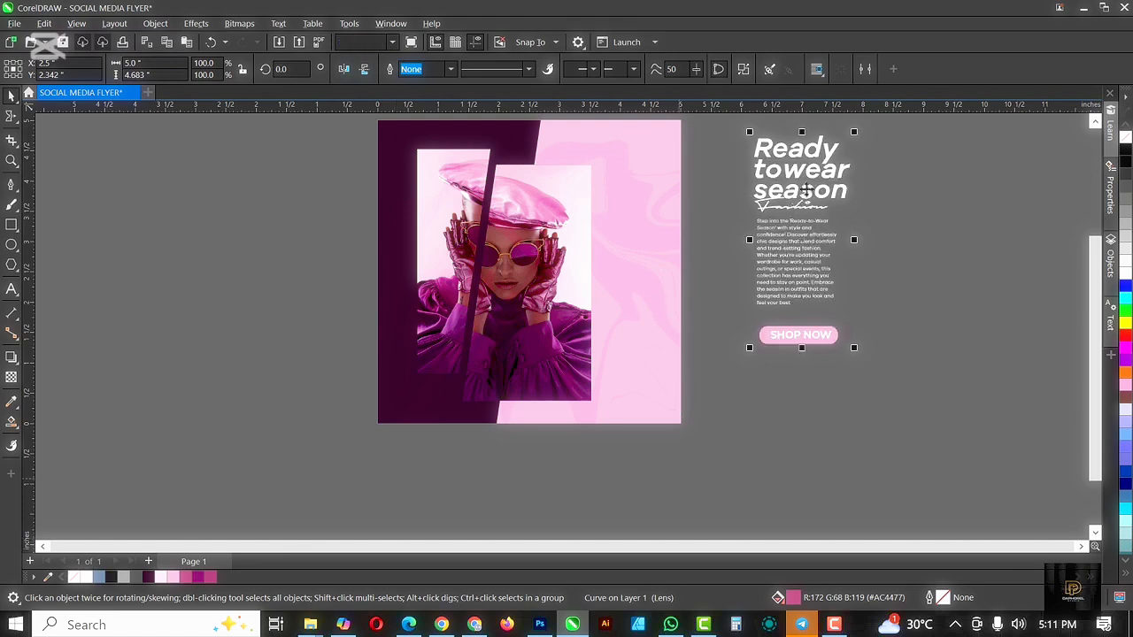
{"action": "left_click_drag", "start_coordinate": [813, 186], "coordinate": [651, 226]}
{"action": "left_click_drag", "start_coordinate": [650, 271], "coordinate": [647, 278]}
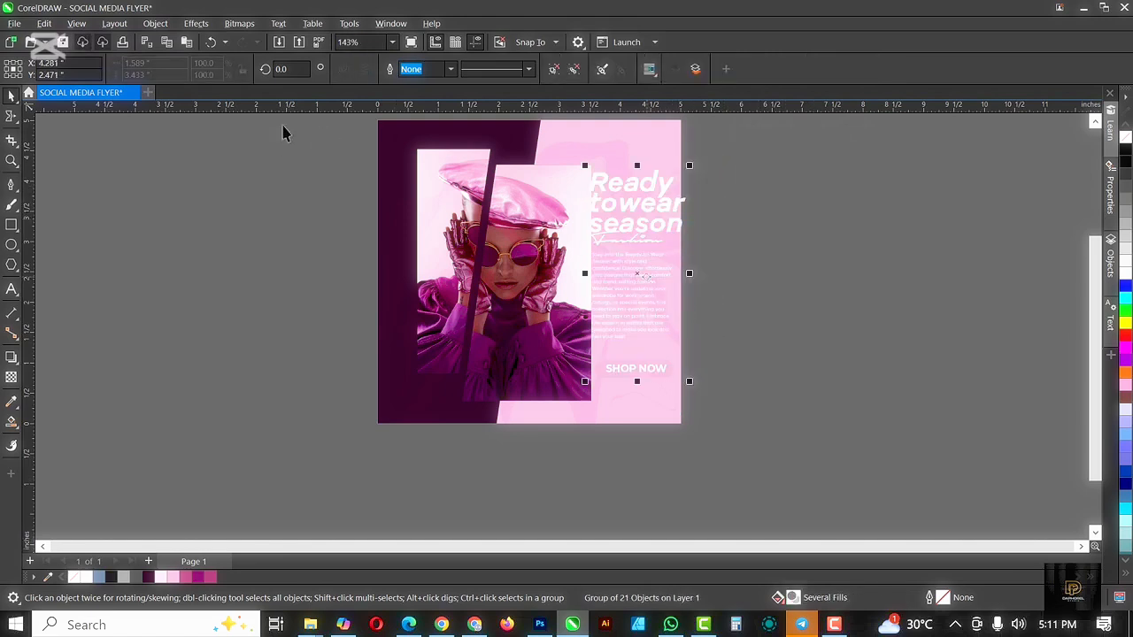
- Move both photo halves left by about 0.25 in, and shift the text group left to X 4.156 in so it fits within the page
{"action": "left_click_drag", "start_coordinate": [317, 134], "coordinate": [596, 407]}
{"action": "key", "text": "Left"}
{"action": "key", "text": "Left"}
{"action": "key", "text": "Left"}
{"action": "key", "text": "Left"}
{"action": "key", "text": "Left"}
{"action": "key", "text": "Left"}
{"action": "key", "text": "Left"}
{"action": "key", "text": "Left"}
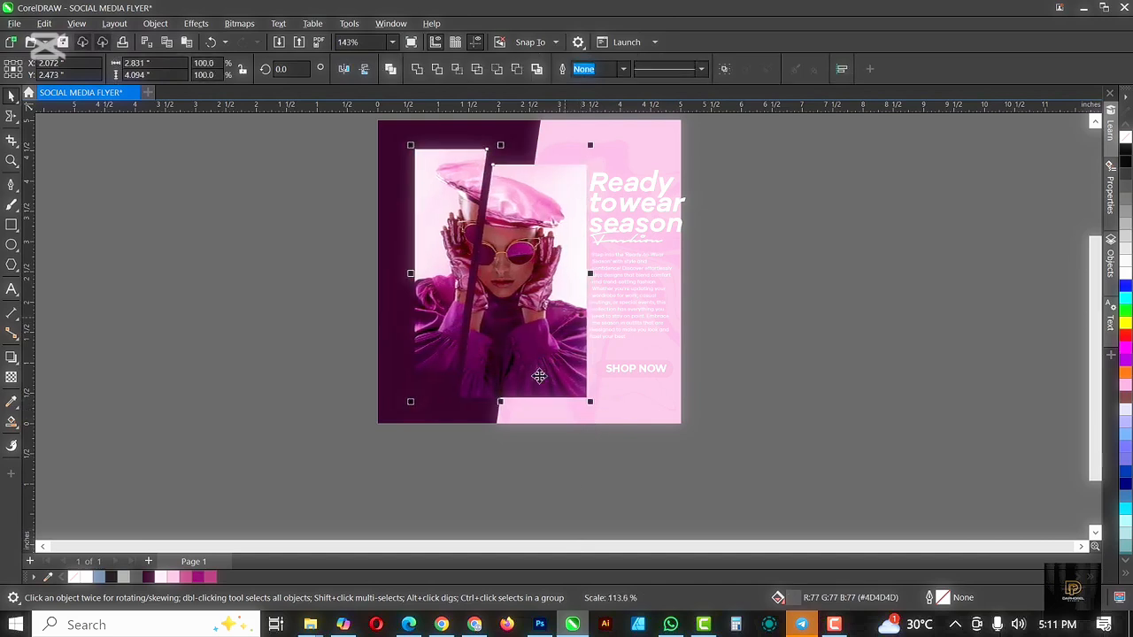
{"action": "key", "text": "Left"}
{"action": "key", "text": "Left"}
{"action": "key", "text": "Left"}
{"action": "key", "text": "Left"}
{"action": "key", "text": "Left"}
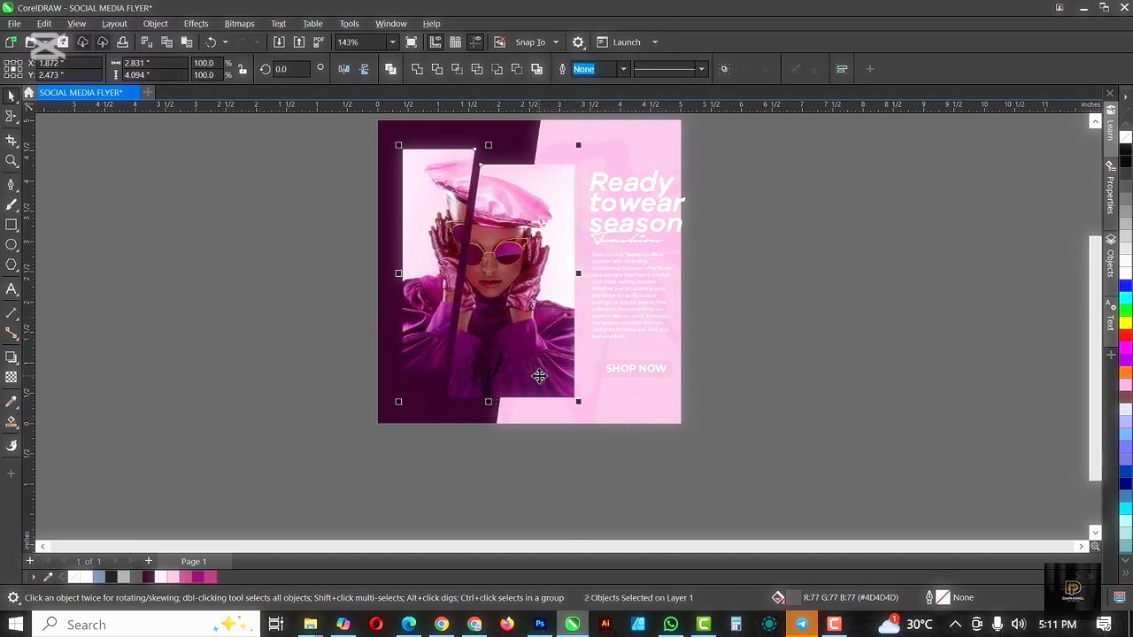
{"action": "left_click", "coordinate": [655, 184]}
{"action": "left_click_drag", "start_coordinate": [655, 183], "coordinate": [651, 202]}
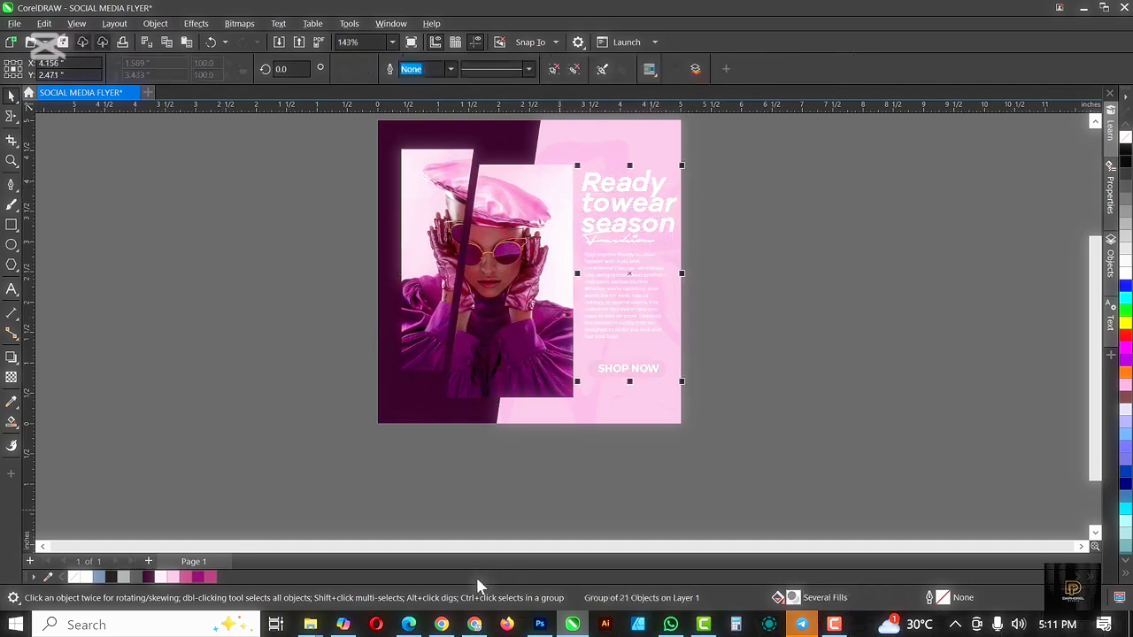
- Nudge the text group left to X 4.116 in
{"action": "key", "text": "Left"}
{"action": "key", "text": "Left"}
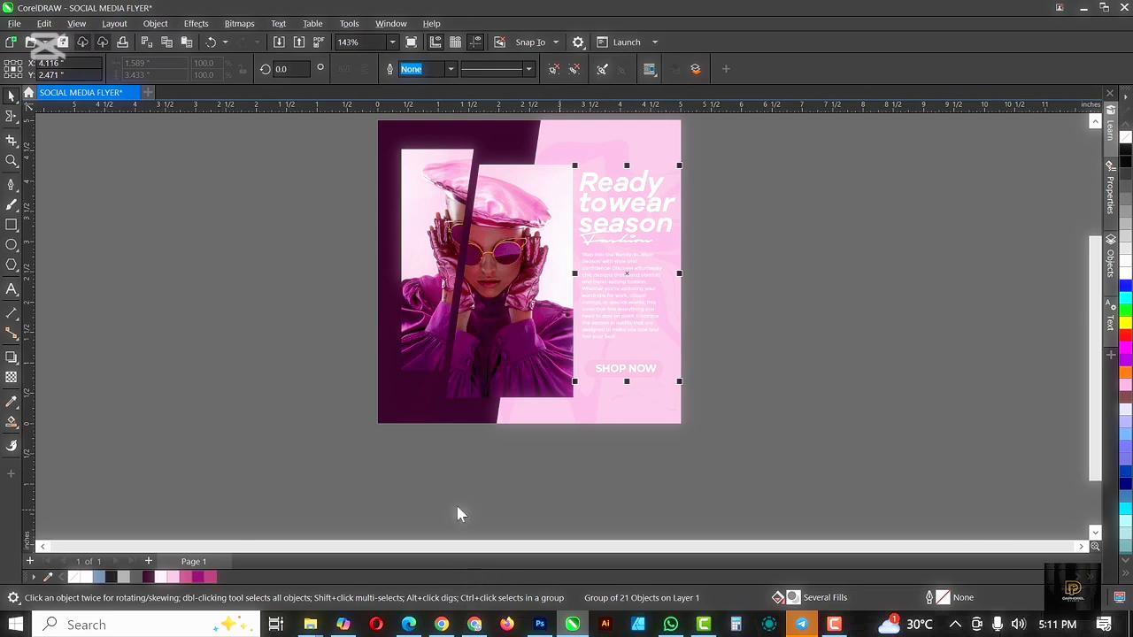
- Try filling the background with dark red #62102A and pink #CB5191, both sampled from the photo's beret area
{"action": "left_click", "coordinate": [667, 140]}
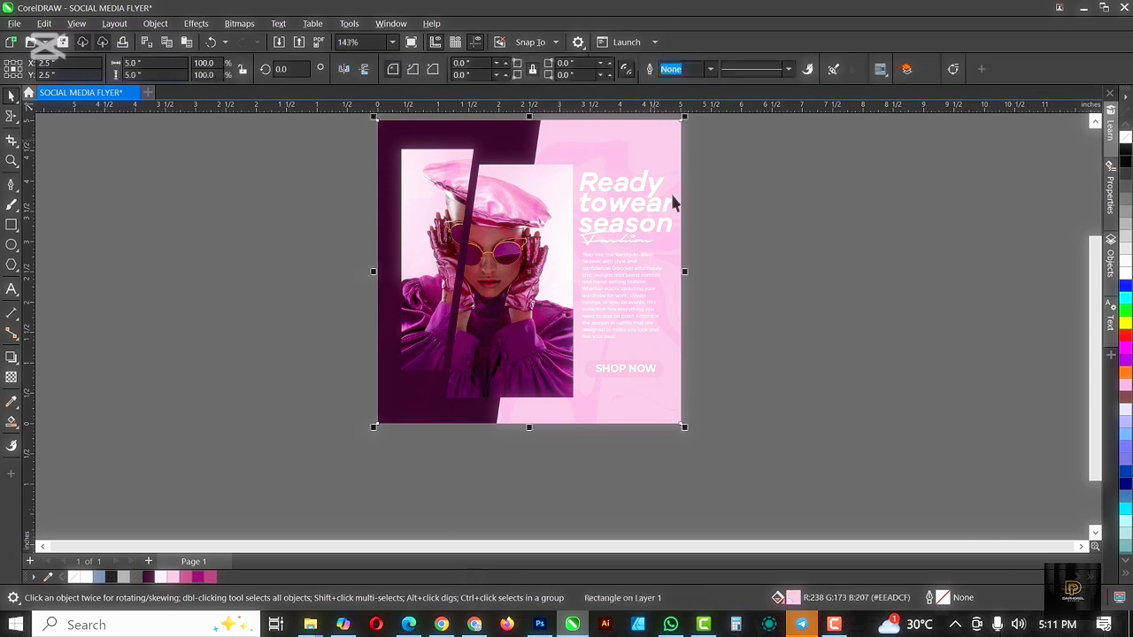
{"action": "left_click", "coordinate": [11, 401]}
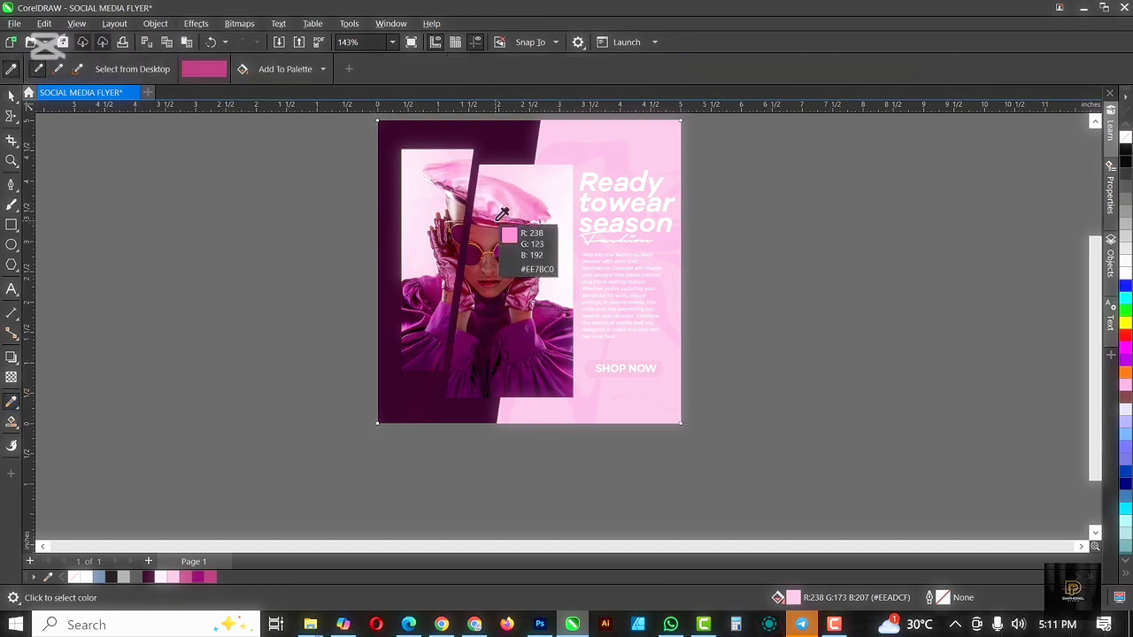
{"action": "left_click", "coordinate": [500, 212]}
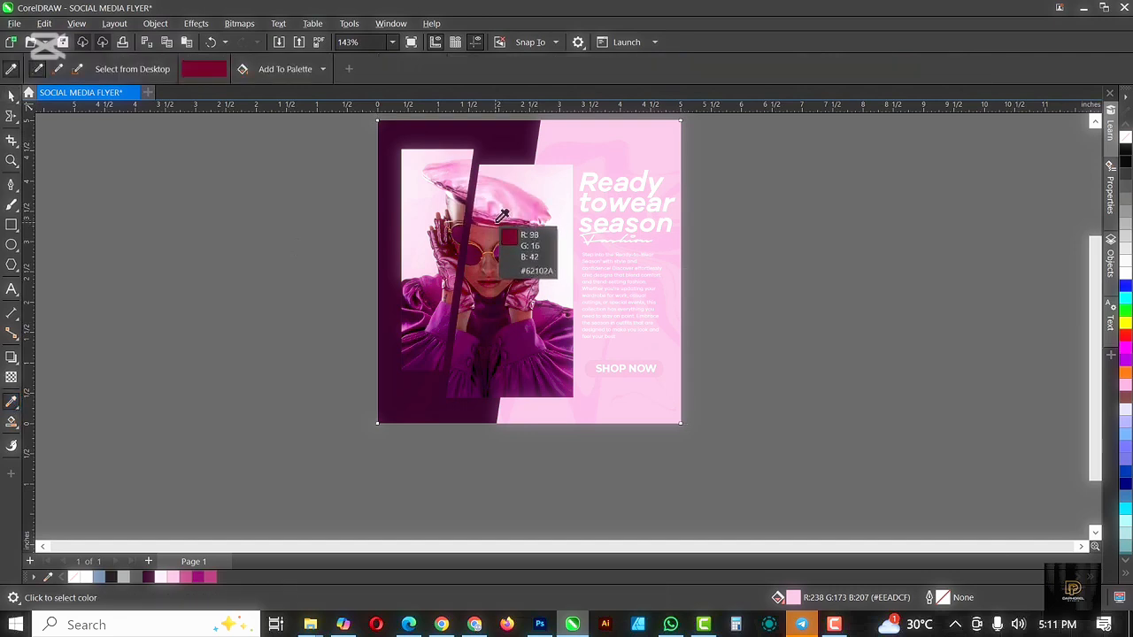
{"action": "left_click", "coordinate": [642, 130]}
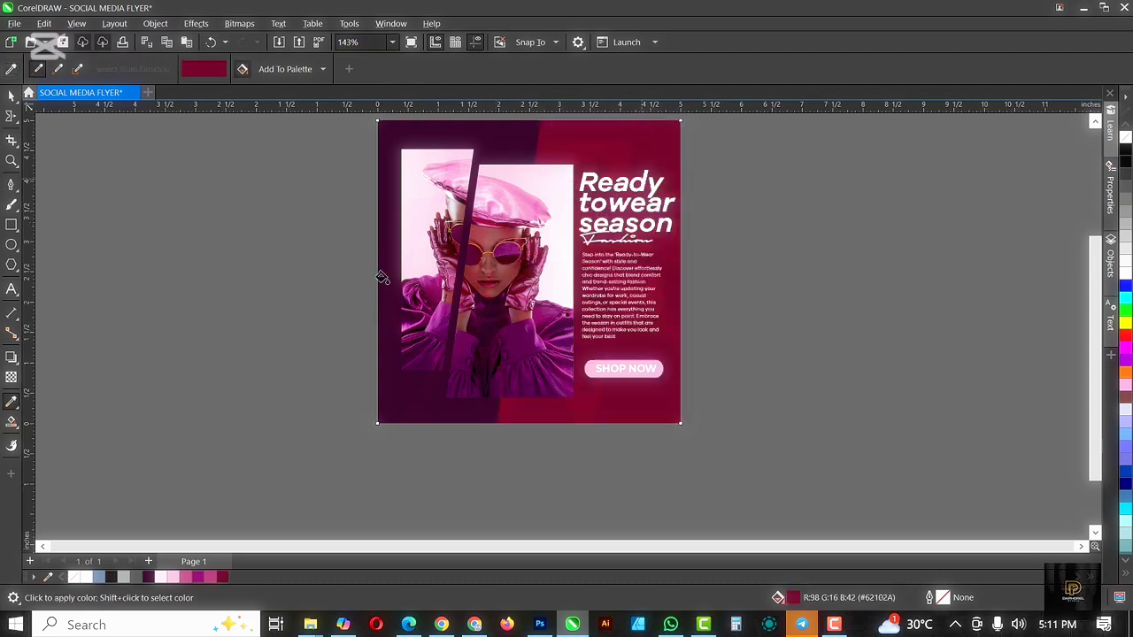
{"action": "left_click", "coordinate": [518, 226], "text": "shift"}
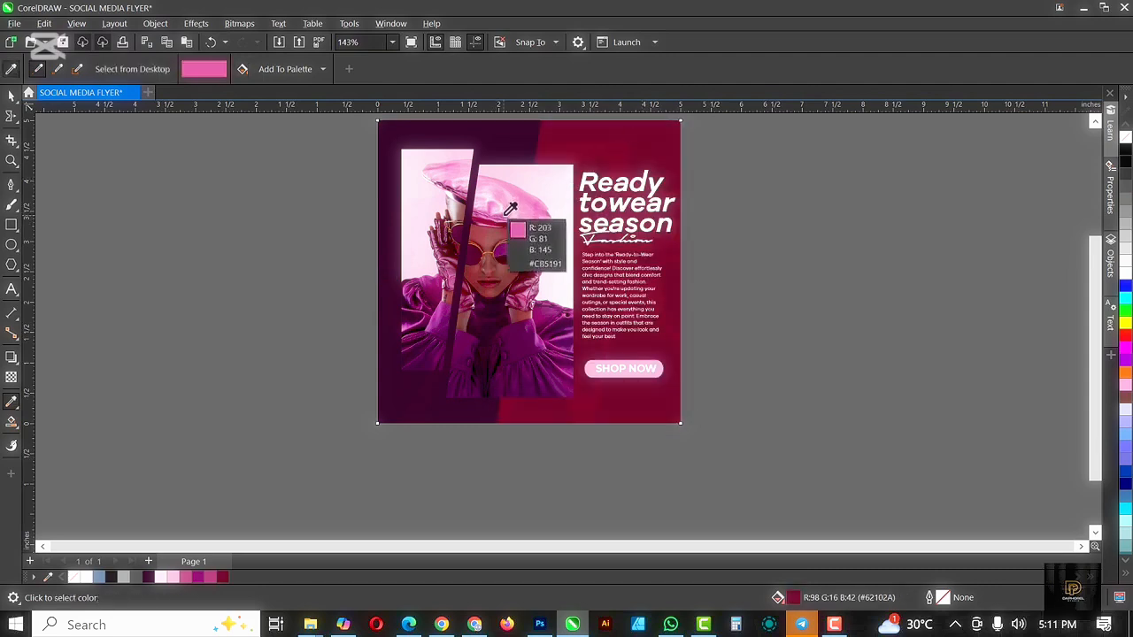
{"action": "left_click", "coordinate": [554, 134]}
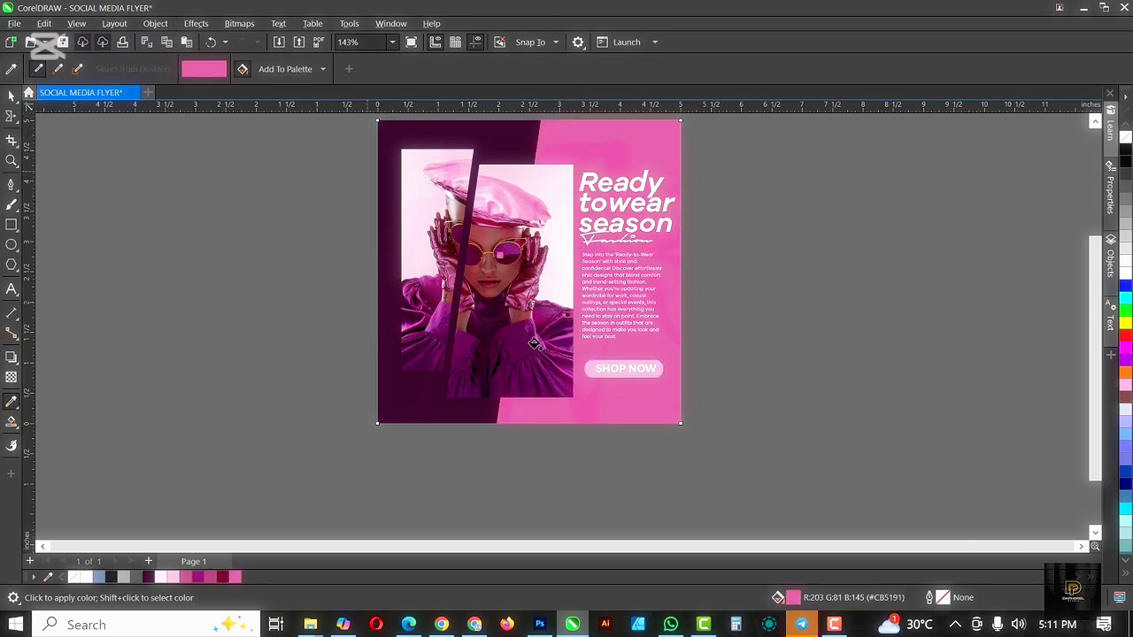
- Bring the finished flyer image from the SOCIAL MEDIA FLYER folder into the document and place it beside the page as a colour reference
{"action": "mouse_move", "coordinate": [312, 625]}
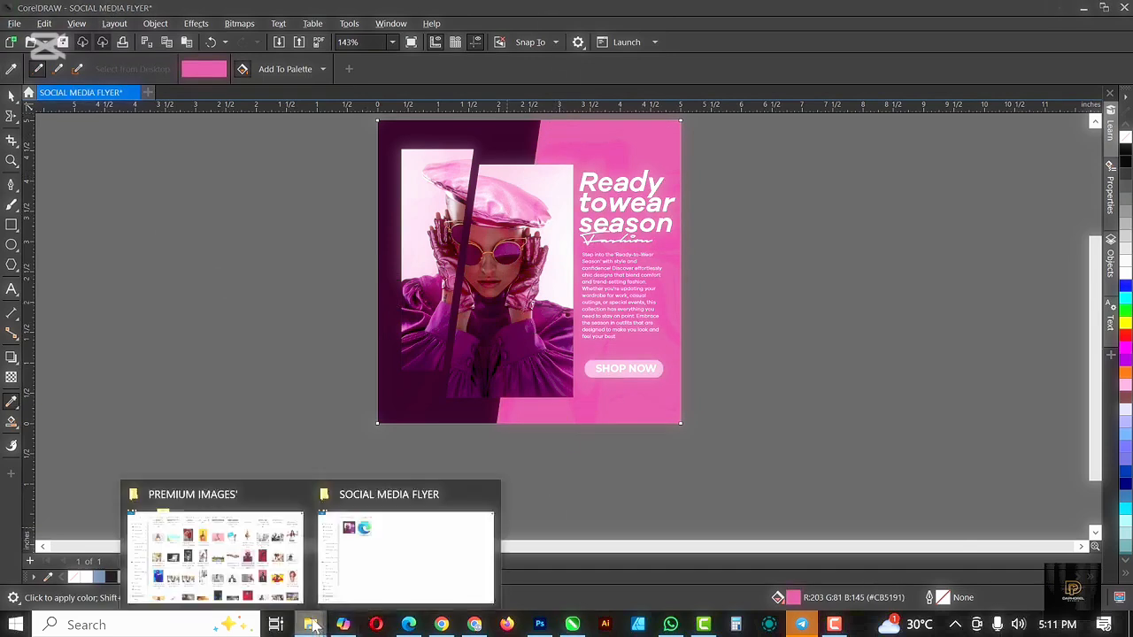
{"action": "left_click", "coordinate": [399, 574]}
{"action": "left_click_drag", "start_coordinate": [204, 129], "coordinate": [575, 625]}
{"action": "left_click_drag", "start_coordinate": [644, 472], "coordinate": [788, 275]}
{"action": "left_click_drag", "start_coordinate": [824, 242], "coordinate": [890, 220]}
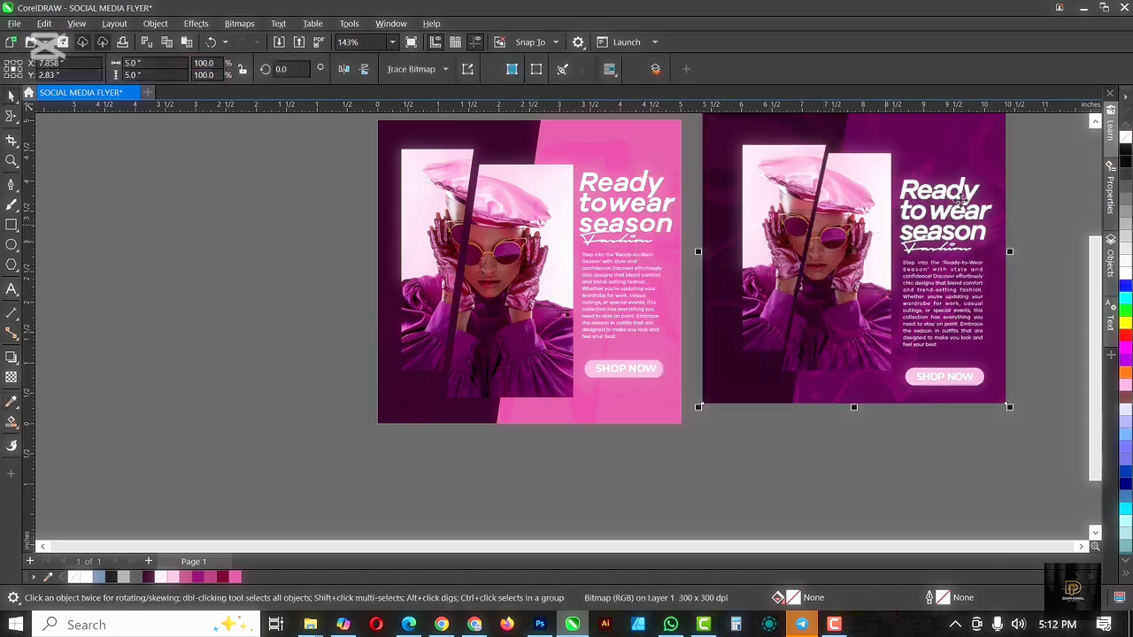
- Fill the flyer's background with purple #531248 sampled from the reference image's text panel, and check the colour code in the fill settings
{"action": "left_click", "coordinate": [11, 403]}
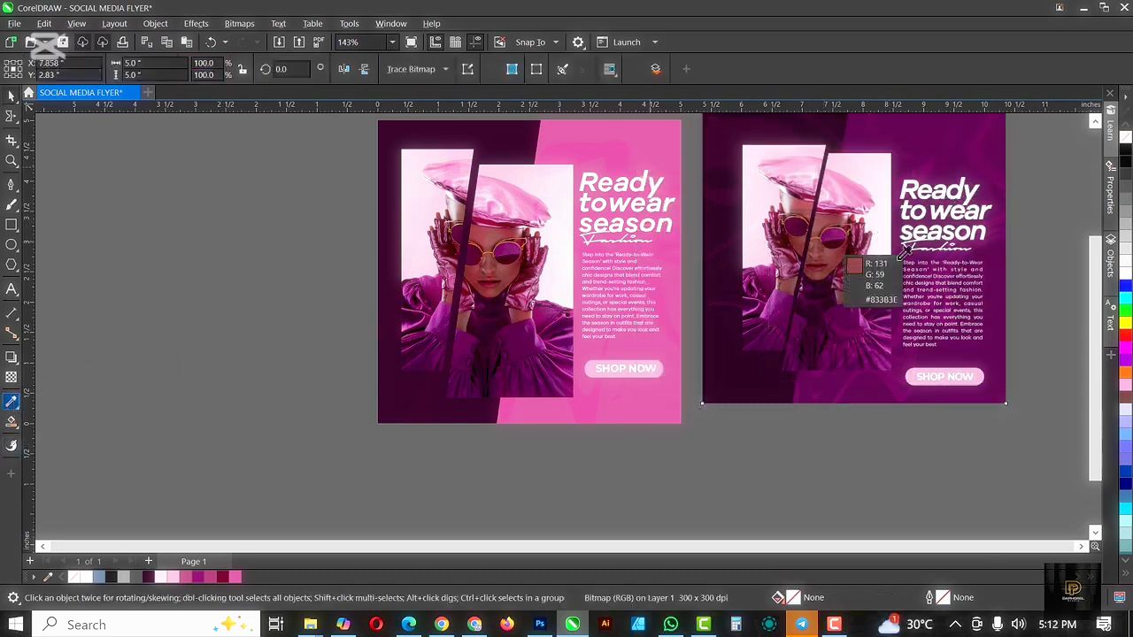
{"action": "left_click", "coordinate": [921, 305]}
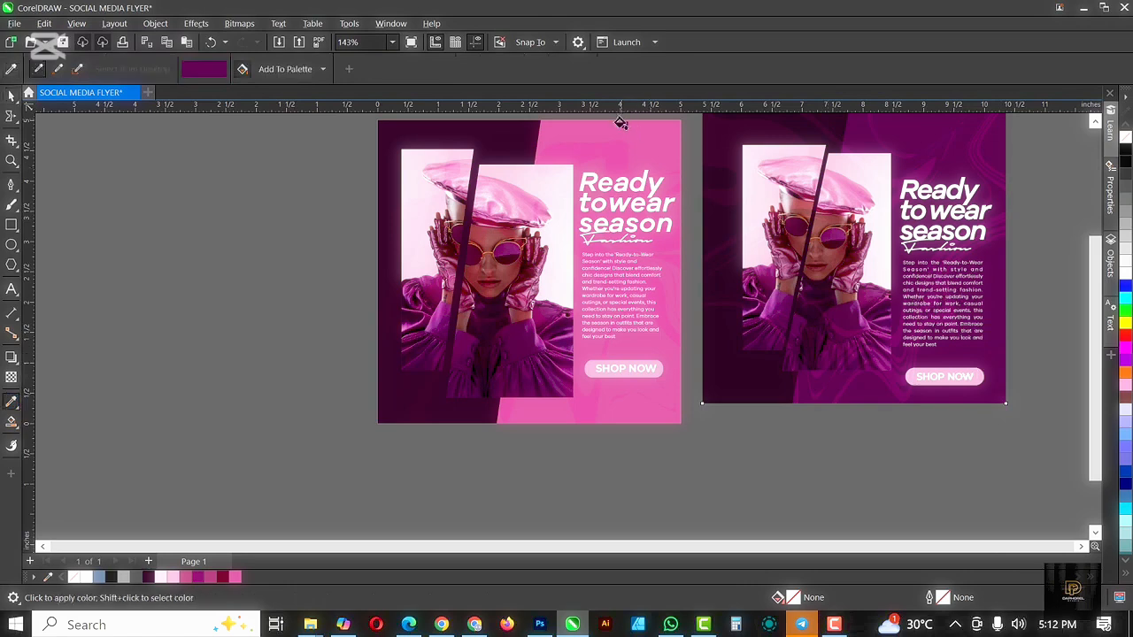
{"action": "left_click", "coordinate": [620, 127]}
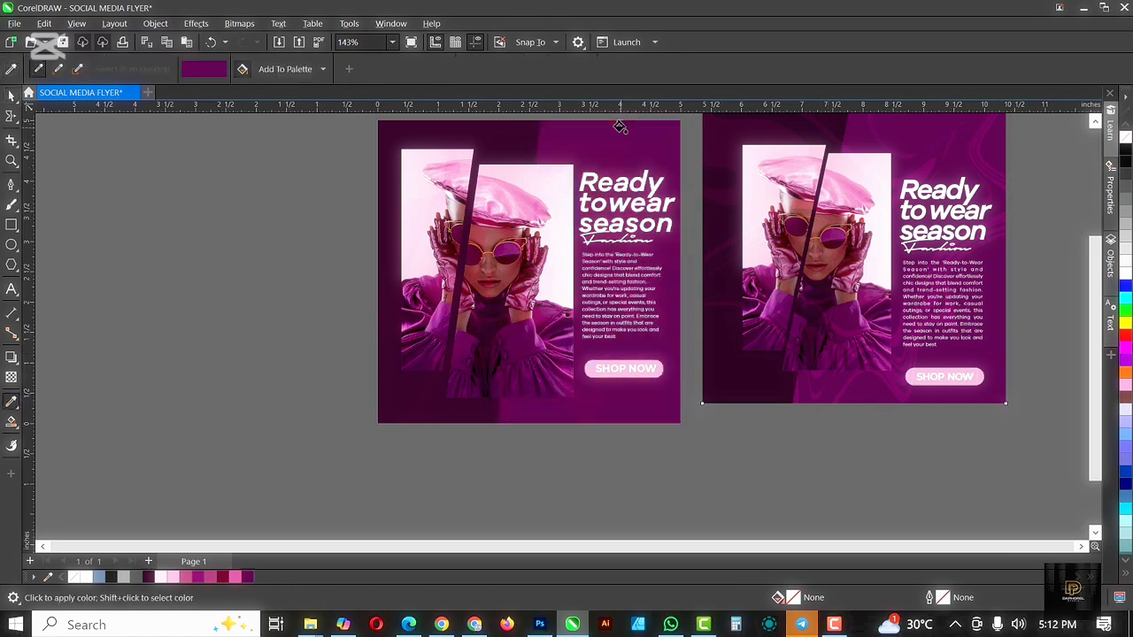
{"action": "key", "text": "space"}
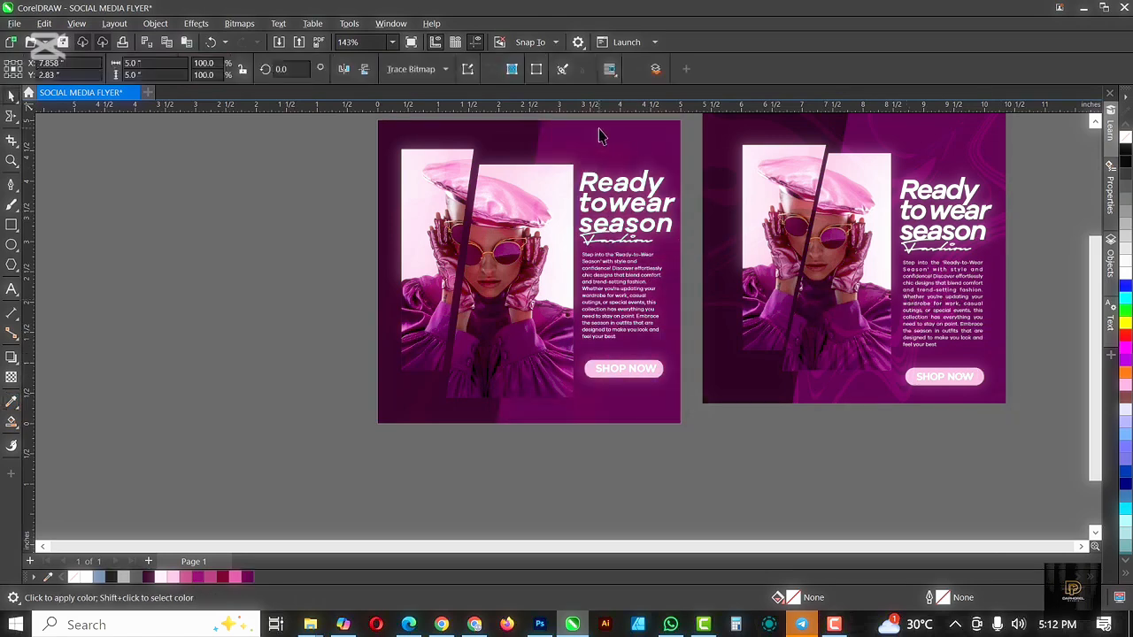
{"action": "left_click", "coordinate": [600, 135]}
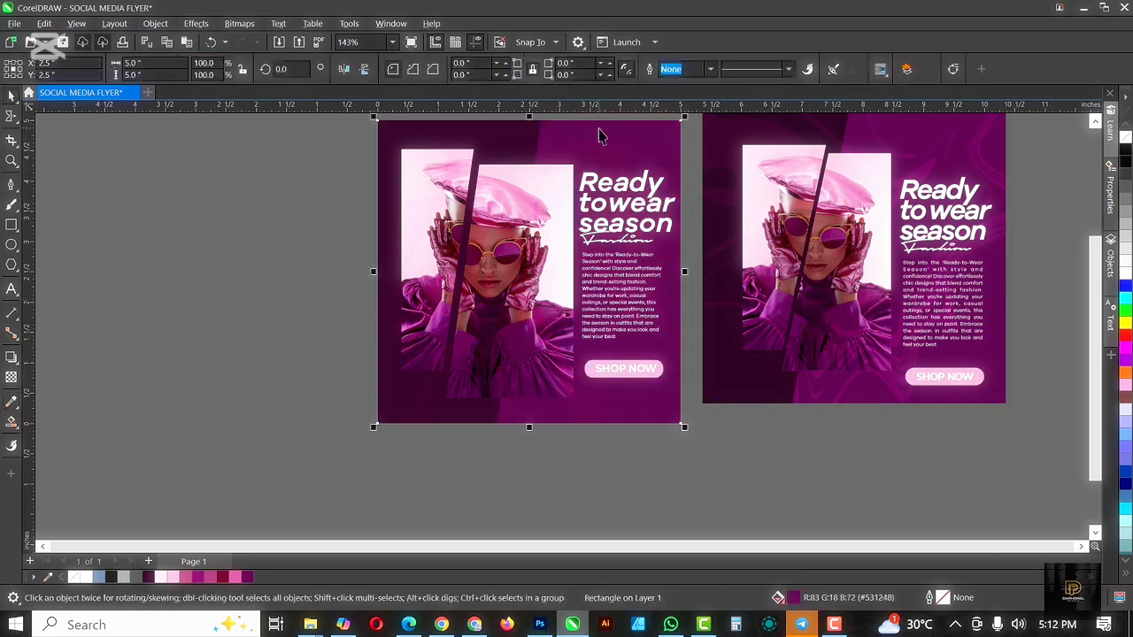
{"action": "double_click", "coordinate": [794, 598]}
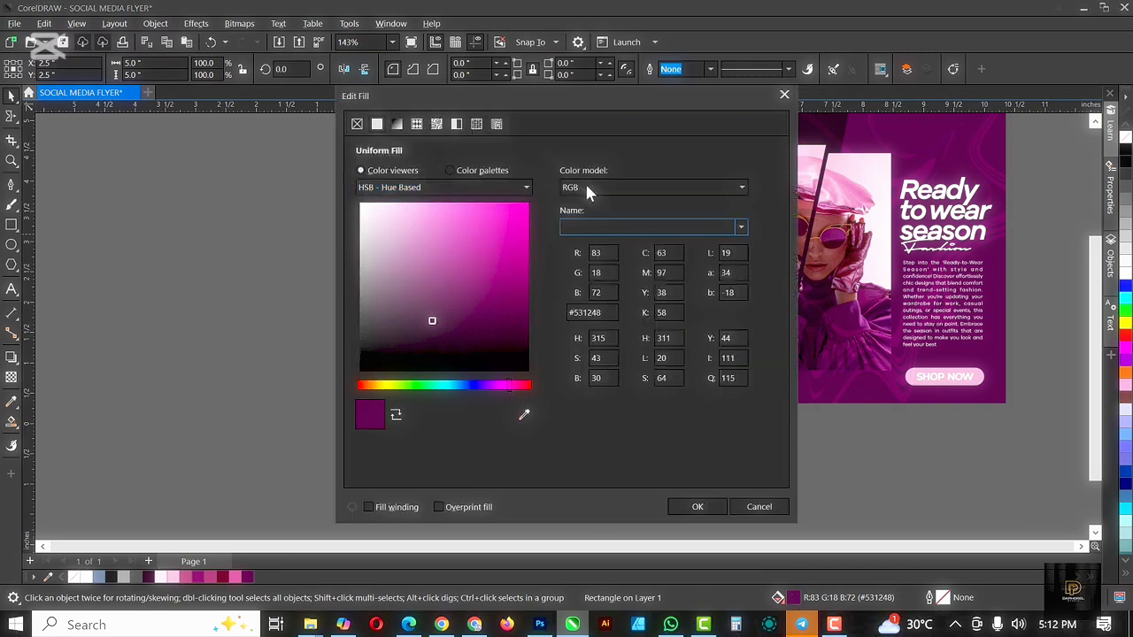
{"action": "left_click", "coordinate": [613, 319]}
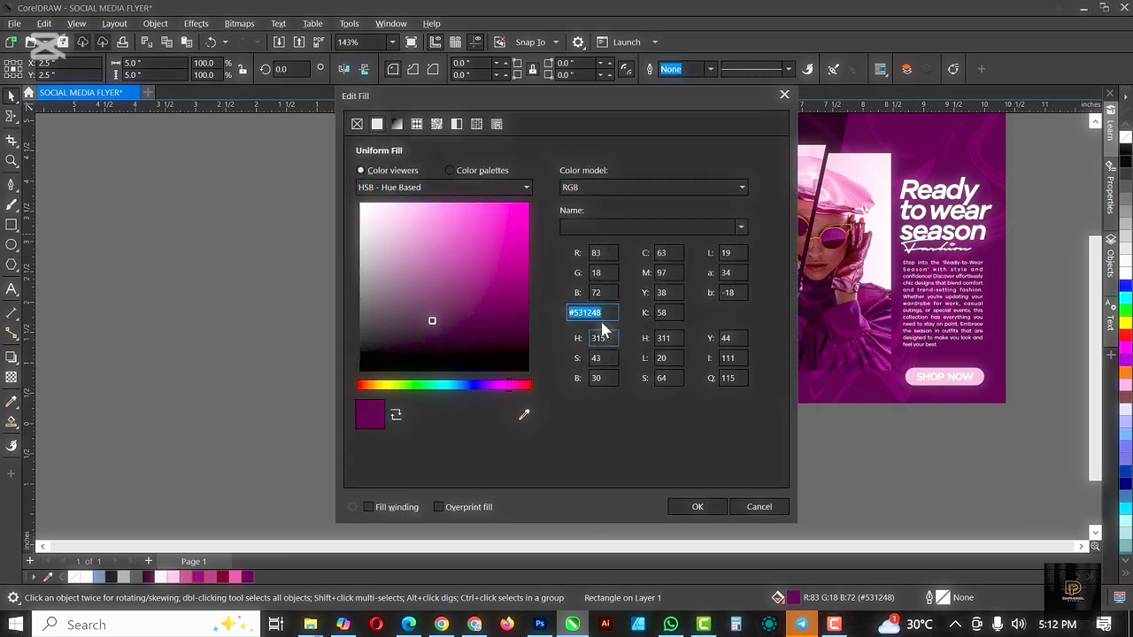
{"action": "left_click", "coordinate": [683, 503]}
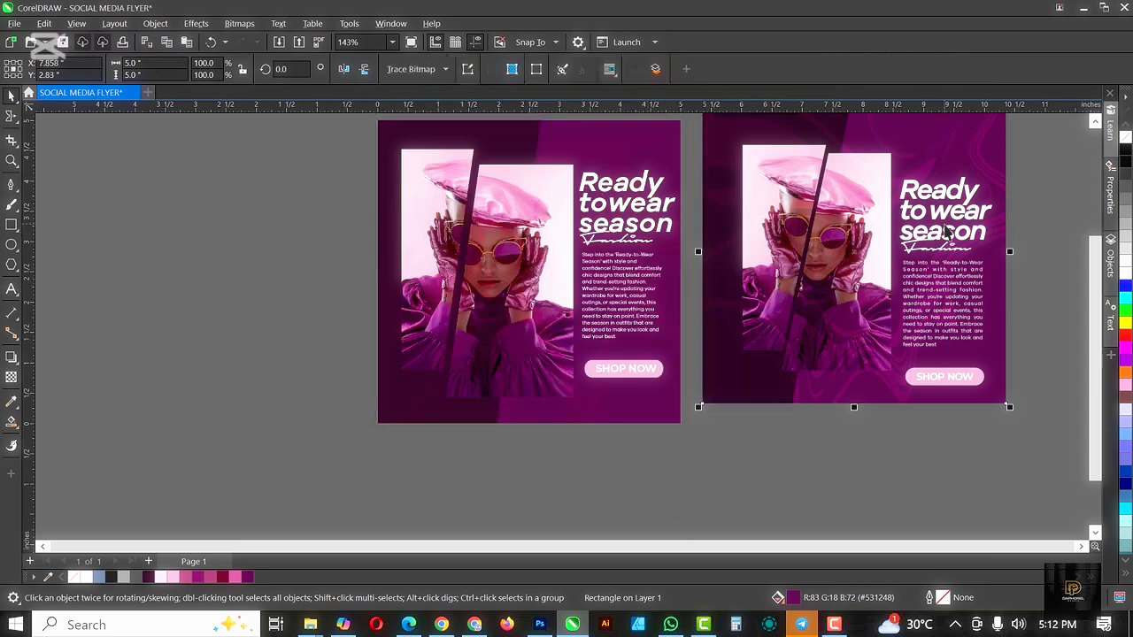
- Delete the reference image and undo the deletion
{"action": "key", "text": "Delete"}
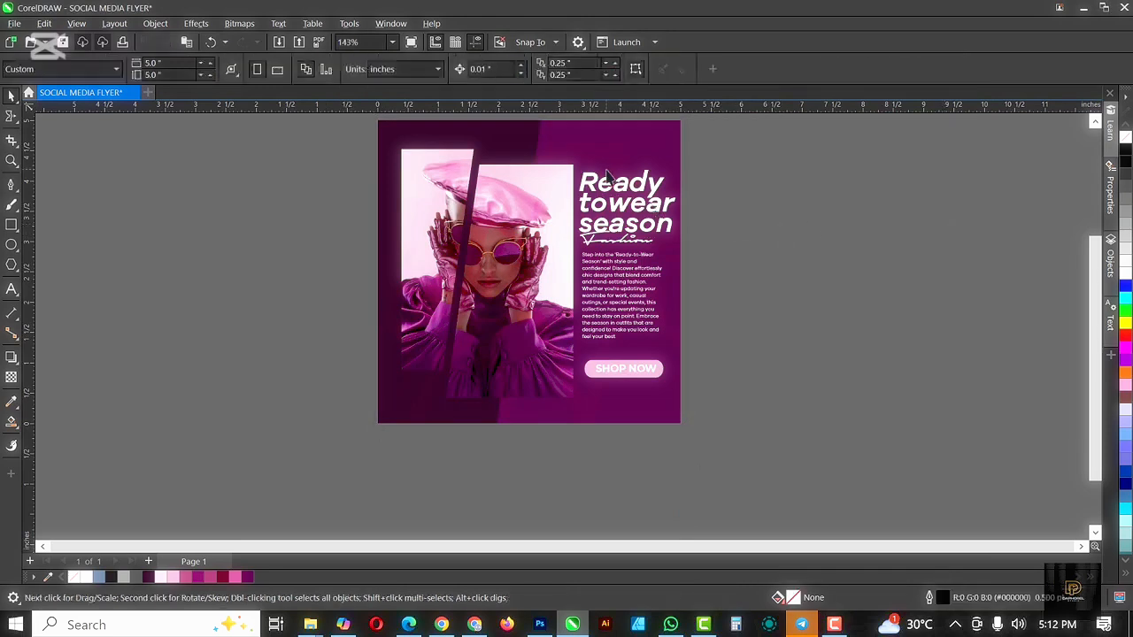
{"action": "key", "text": "ctrl+z"}
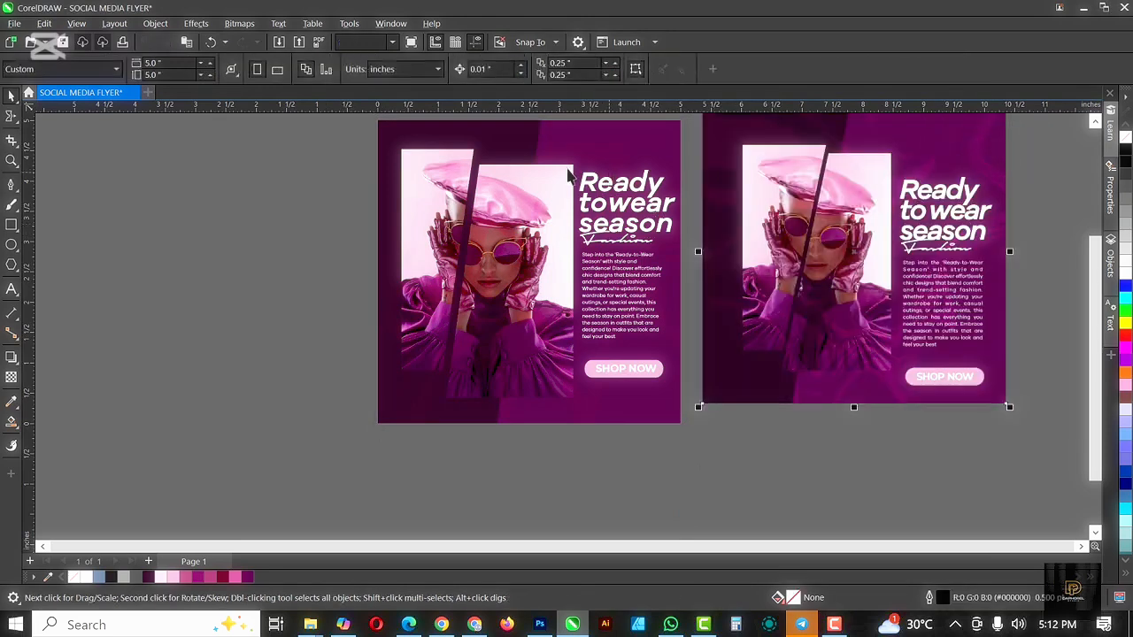
- Try the liquid shape at transparency 48 and with a light pink #EEADCF fill, and return the fill to #AC4477
{"action": "left_click", "coordinate": [597, 165]}
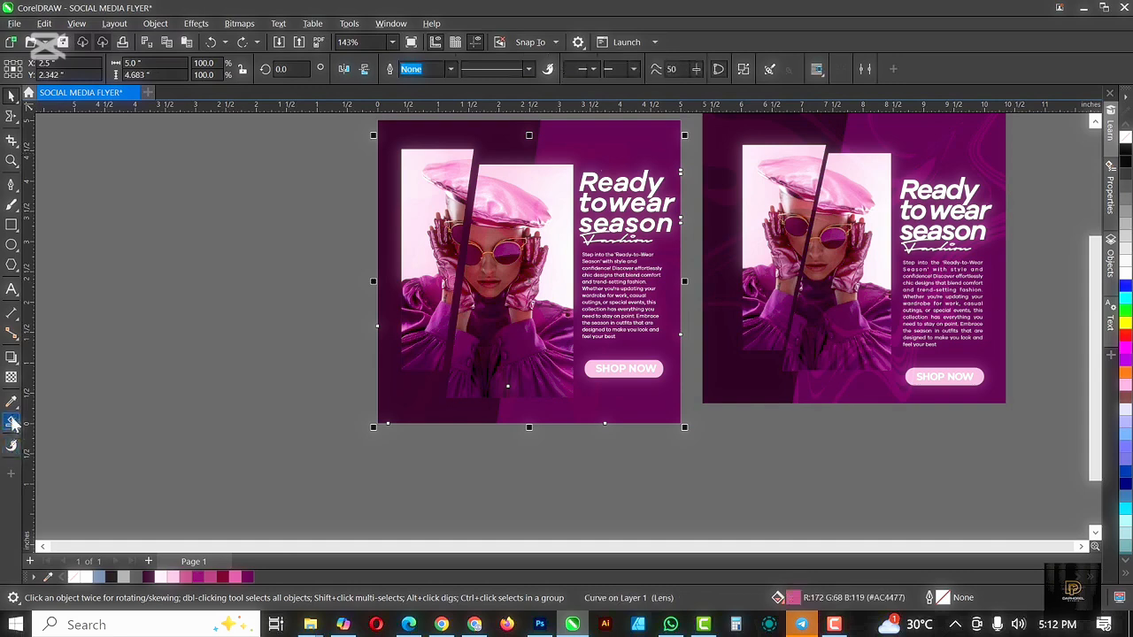
{"action": "left_click", "coordinate": [12, 377]}
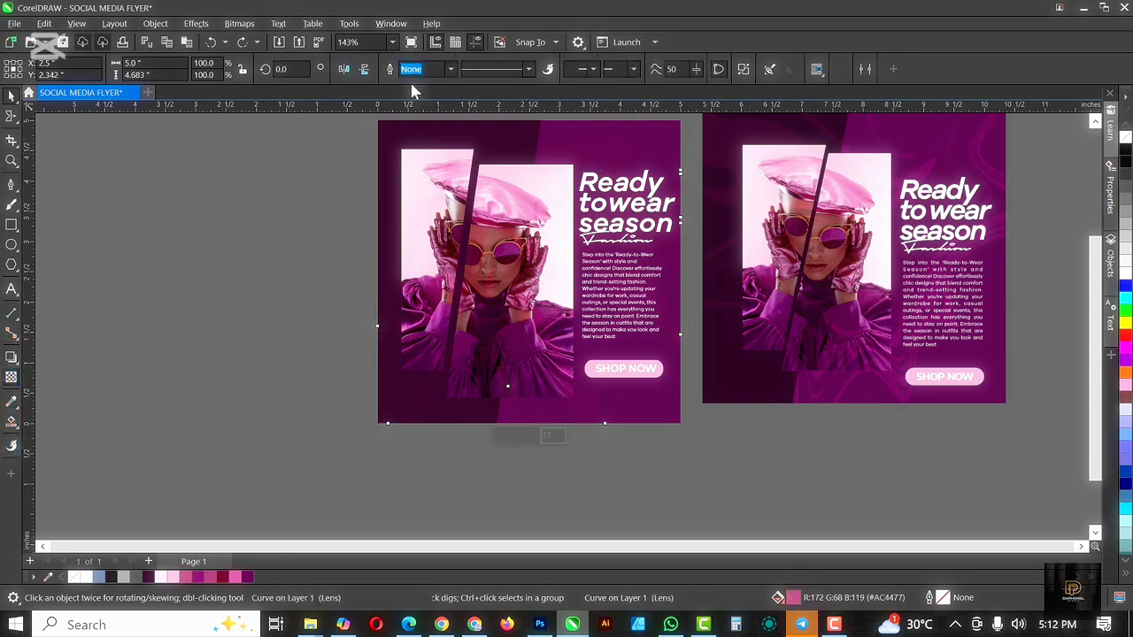
{"action": "left_click_drag", "start_coordinate": [302, 68], "coordinate": [292, 70]}
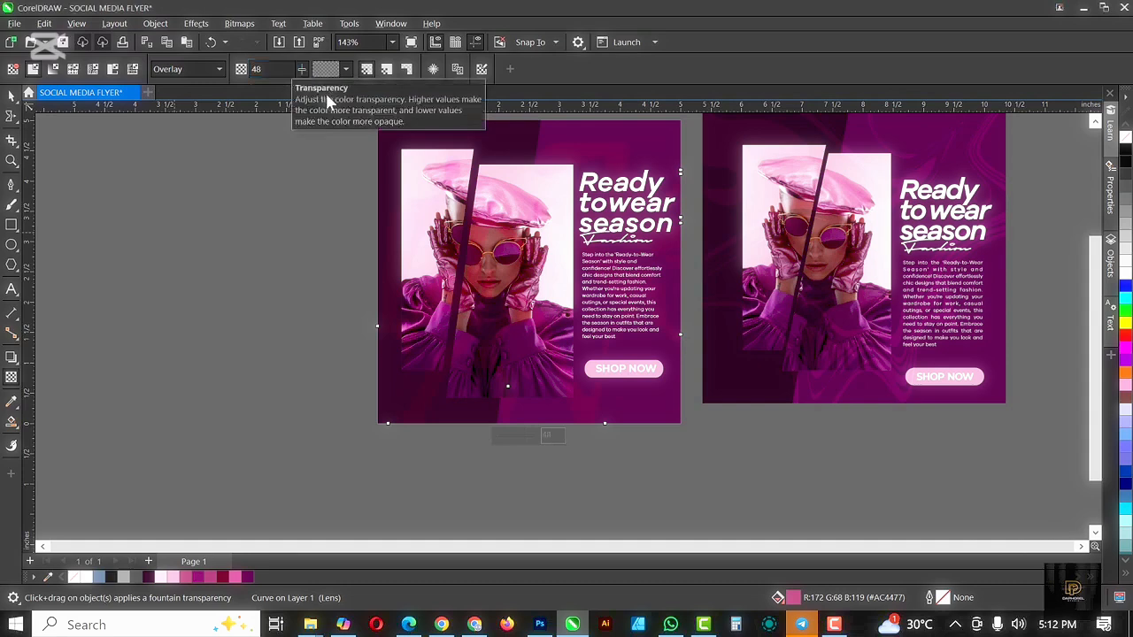
{"action": "key", "text": "space"}
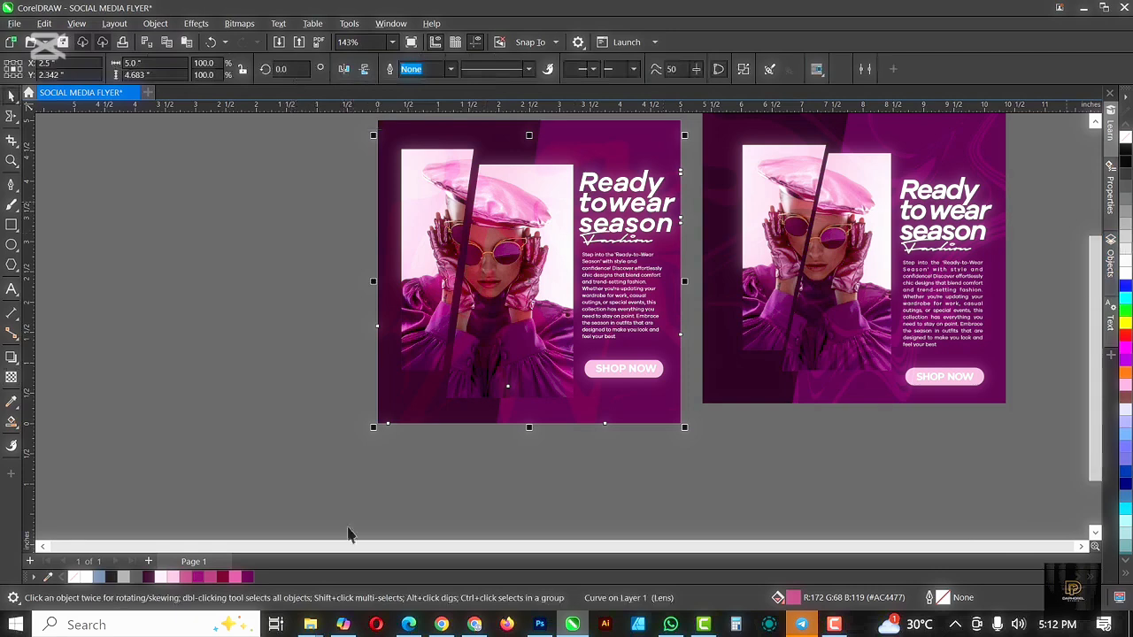
{"action": "left_click", "coordinate": [174, 580]}
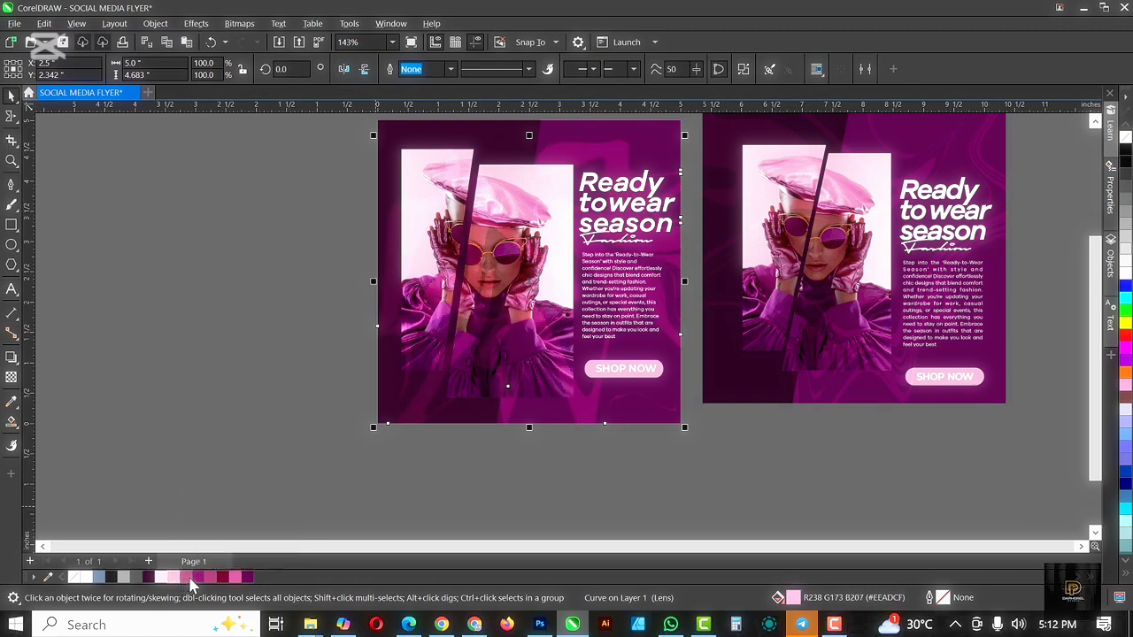
{"action": "left_click", "coordinate": [190, 580]}
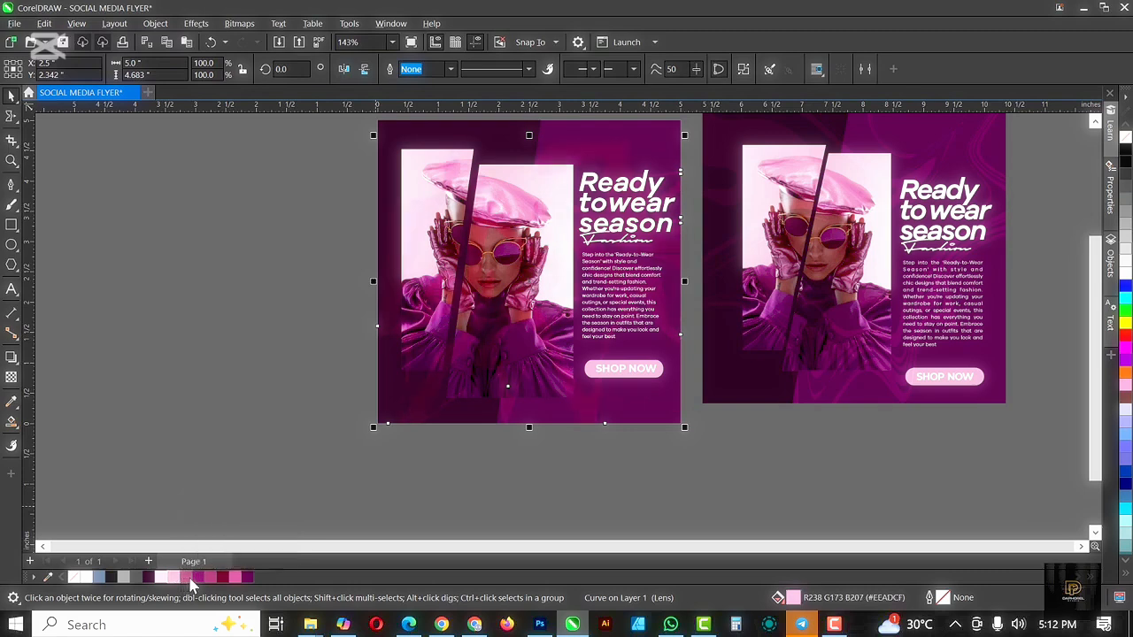
- Delete the reference flyer image beside the page
{"action": "left_click", "coordinate": [923, 231]}
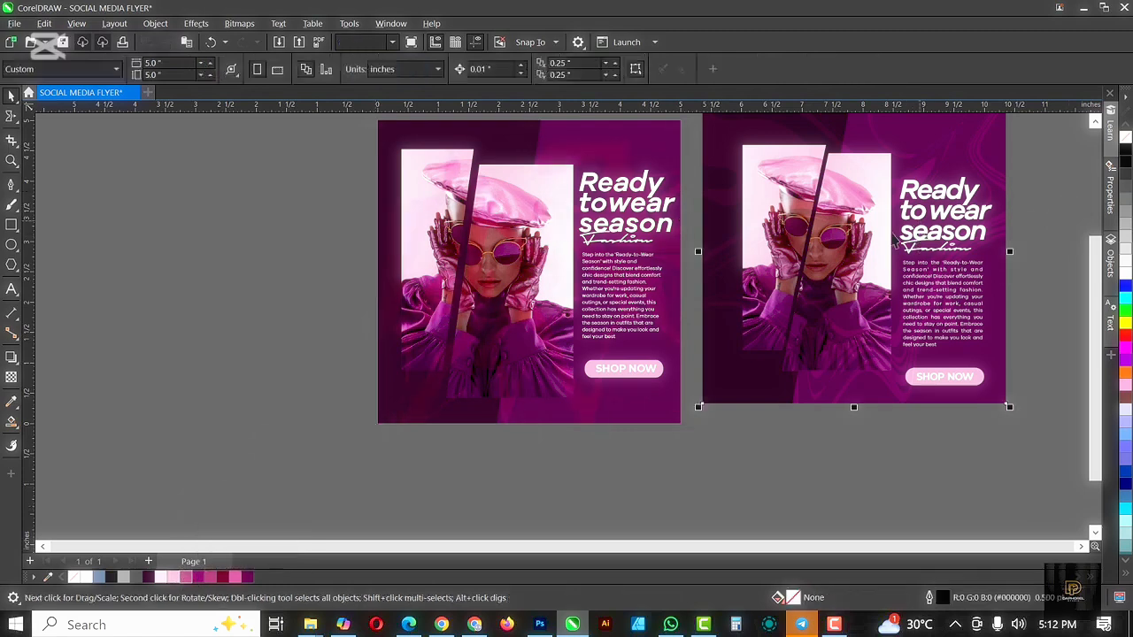
{"action": "key", "text": "Delete"}
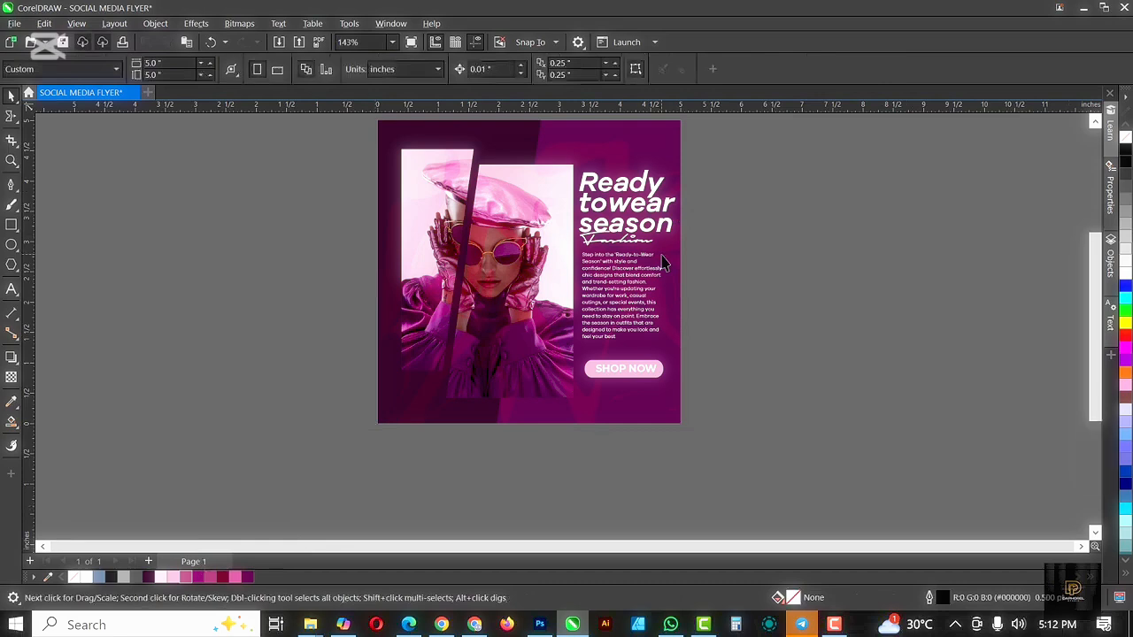
- Set the liquid shape's uniform transparency to 70, keeping the Overlay merge mode
{"action": "key", "text": "F4"}
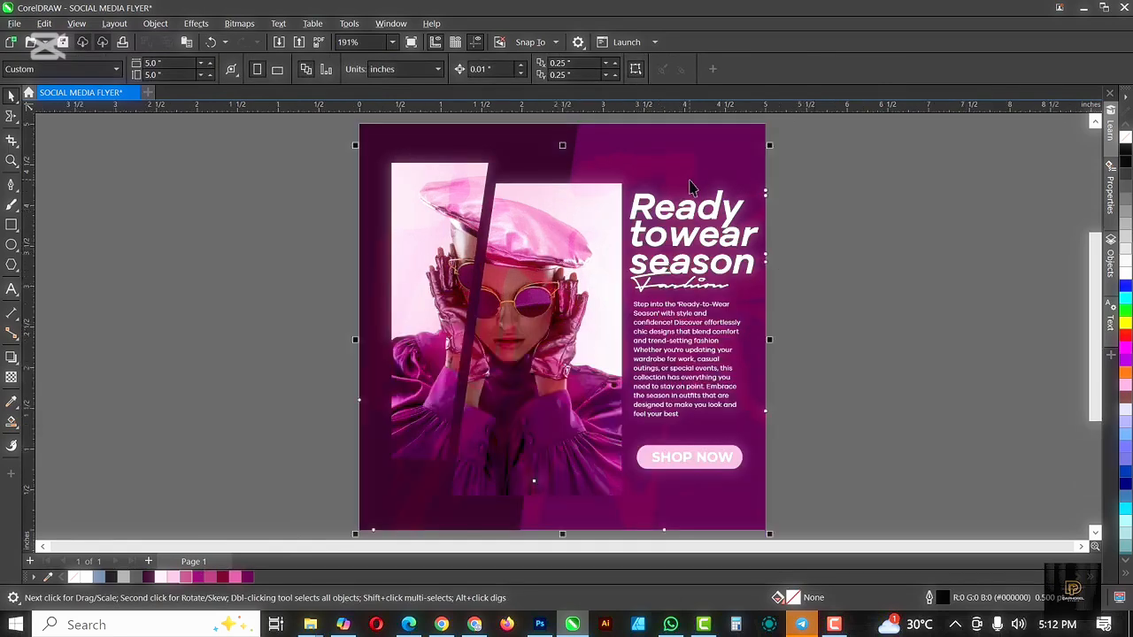
{"action": "left_click", "coordinate": [11, 377]}
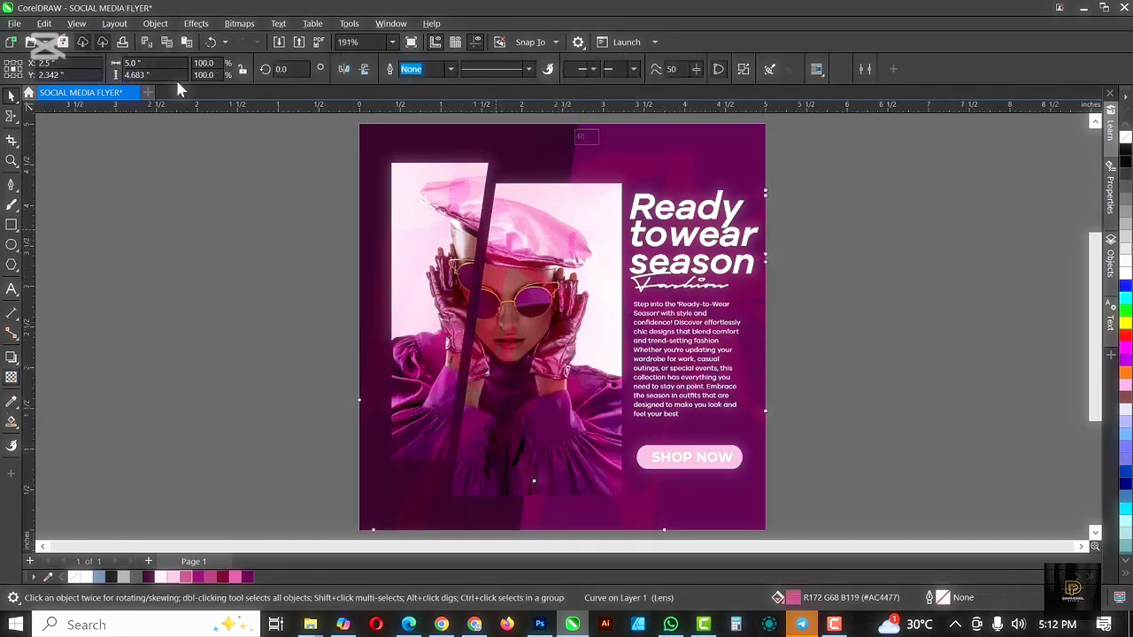
{"action": "left_click", "coordinate": [266, 69]}
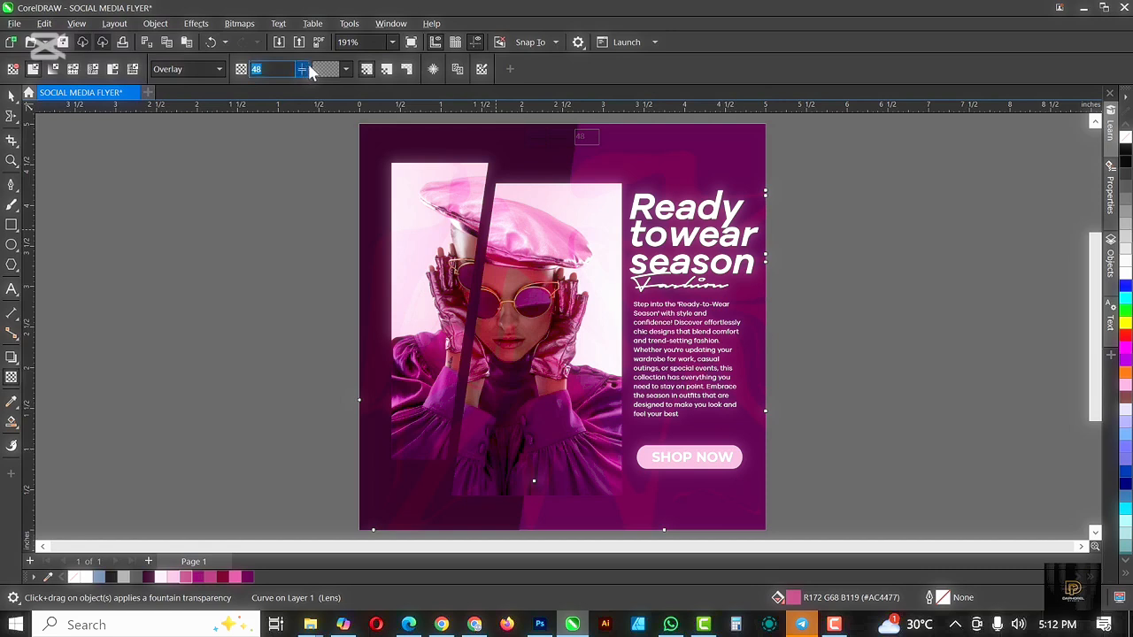
{"action": "type", "text": "70"}
{"action": "key", "text": "Return"}
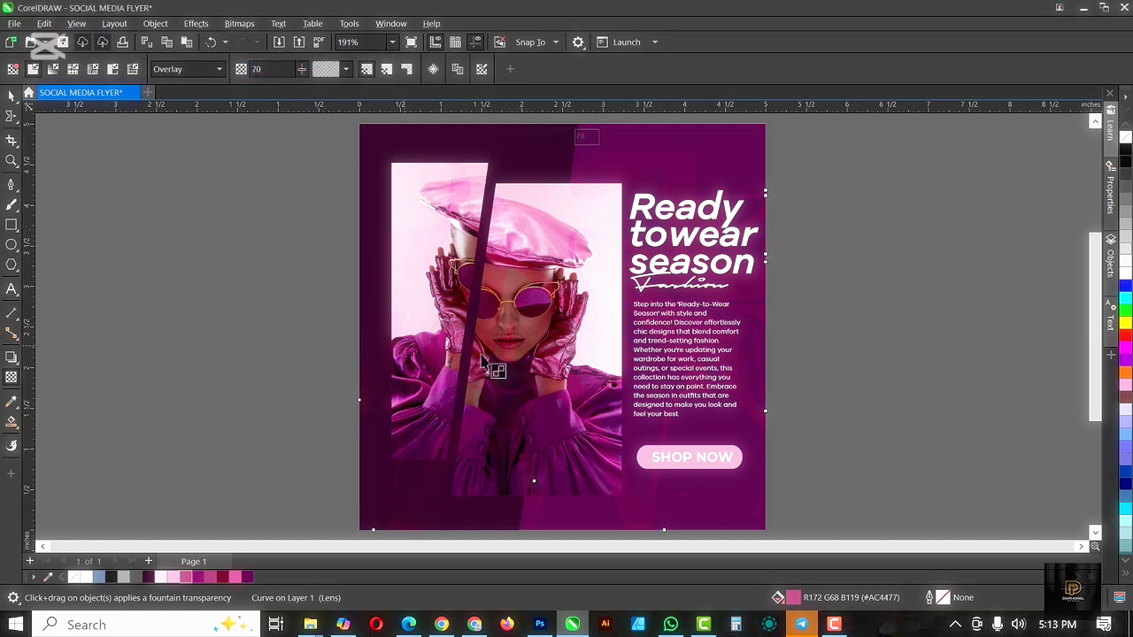
{"action": "key", "text": "space"}
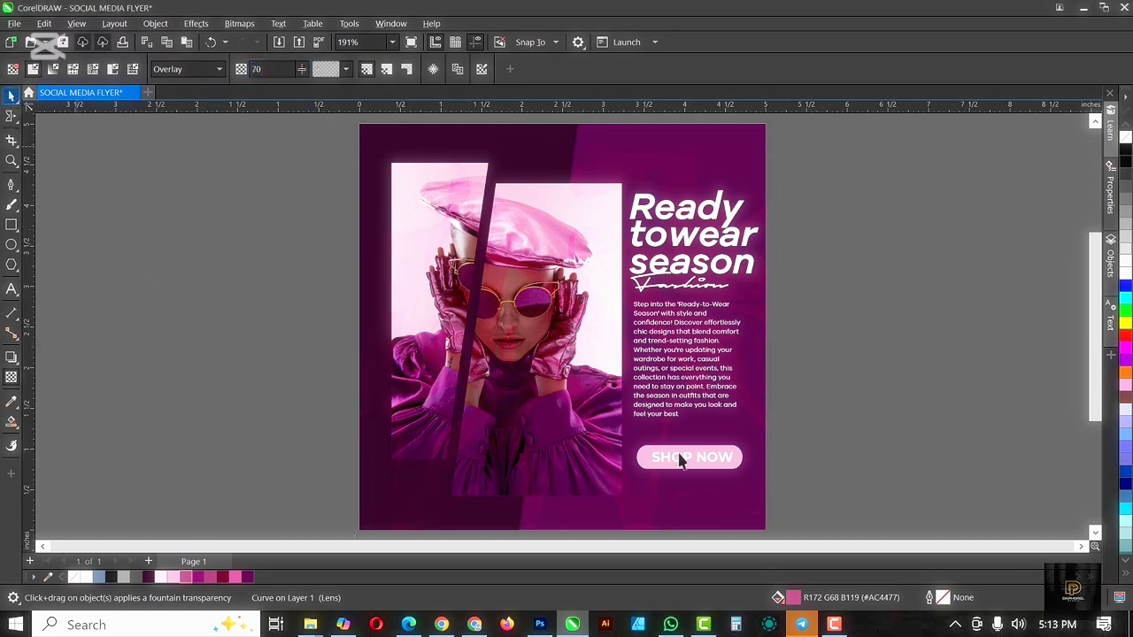
{"action": "left_click", "coordinate": [681, 462]}
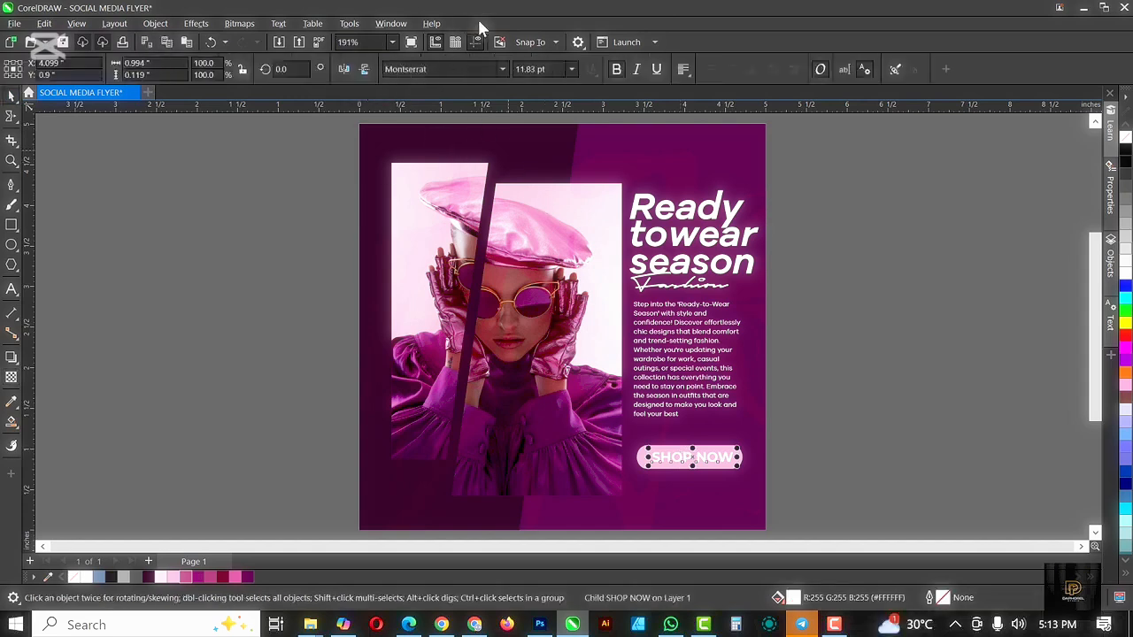
{"action": "left_click", "coordinate": [848, 292]}
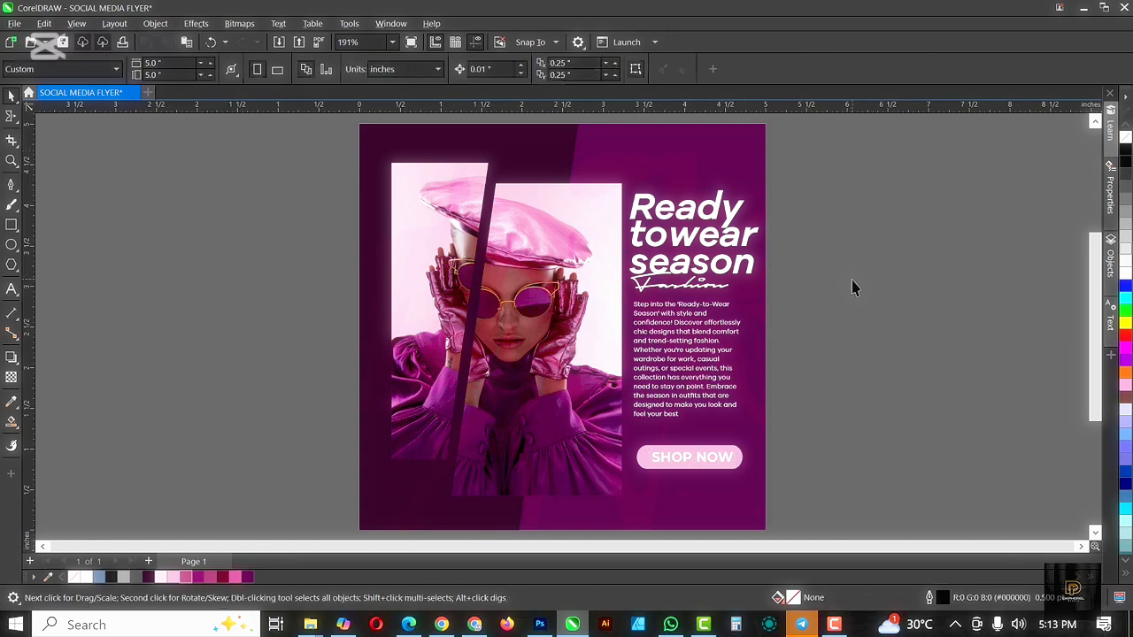